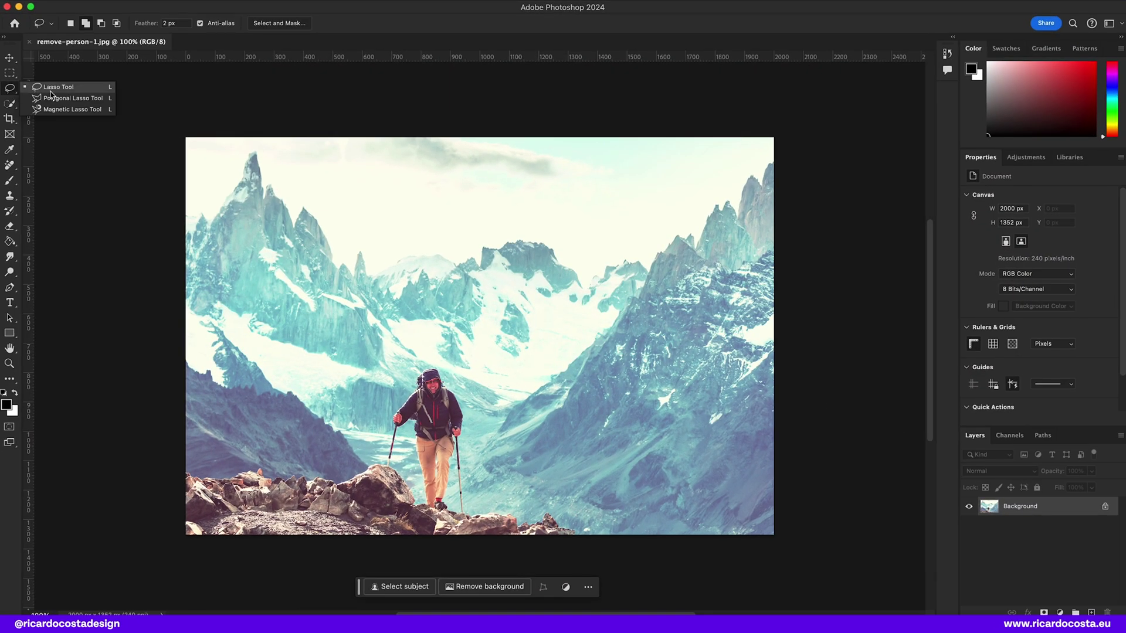
# Step: Lasso the hiker and run Generative Fill with no prompt to replace him with rocks and valley
pyautogui.click(59, 87)
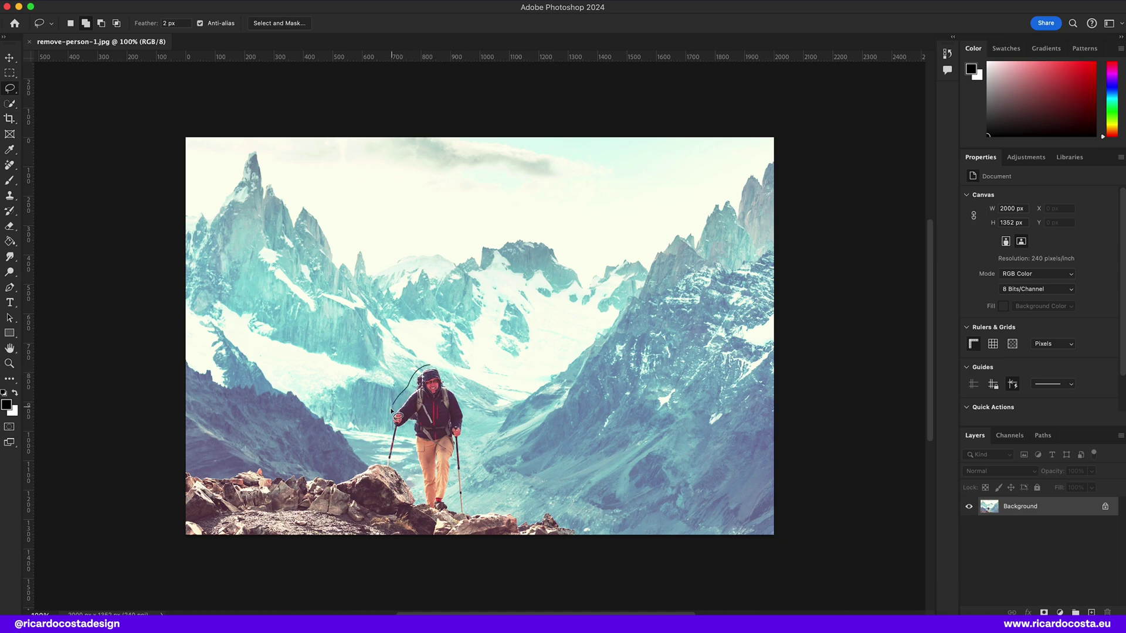
pyautogui.moveTo(396, 487); pyautogui.dragTo(402, 450)
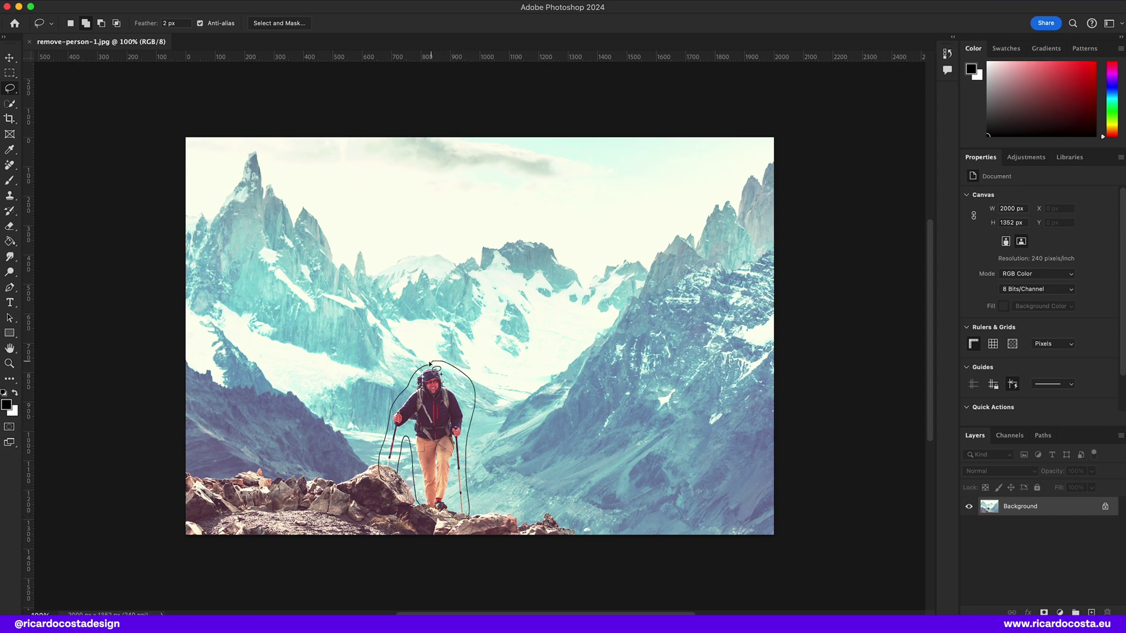
pyautogui.moveTo(431, 364); pyautogui.dragTo(434, 367)
pyautogui.click(408, 587)
pyautogui.click(609, 587)
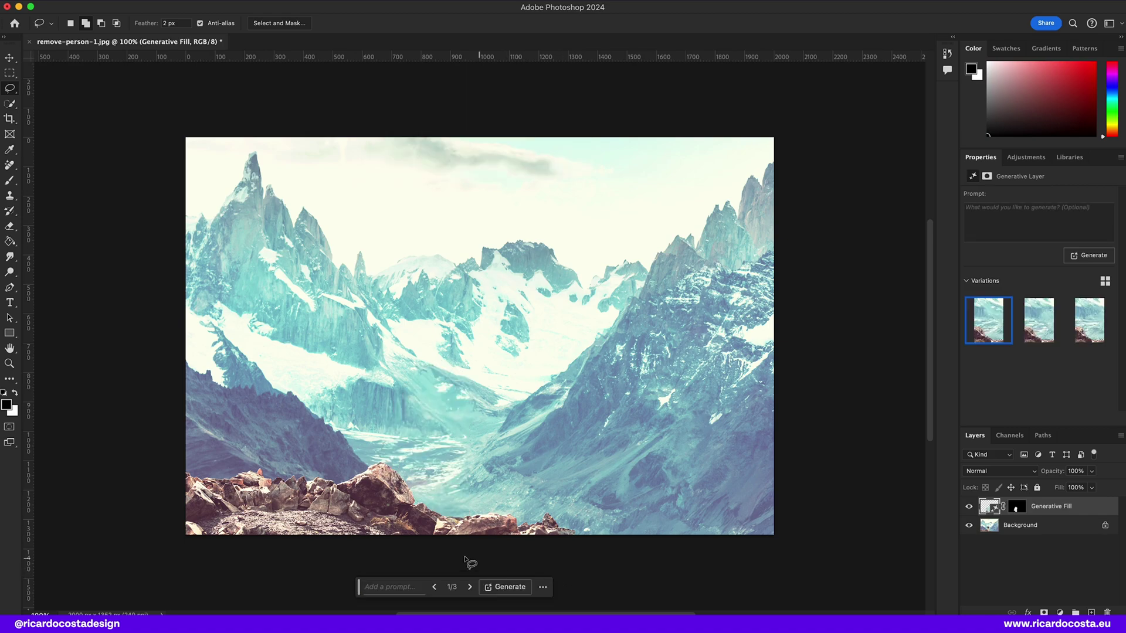
# Step: Step through the generated results and keep variation 3 of 3
pyautogui.click(472, 587)
pyautogui.click(471, 587)
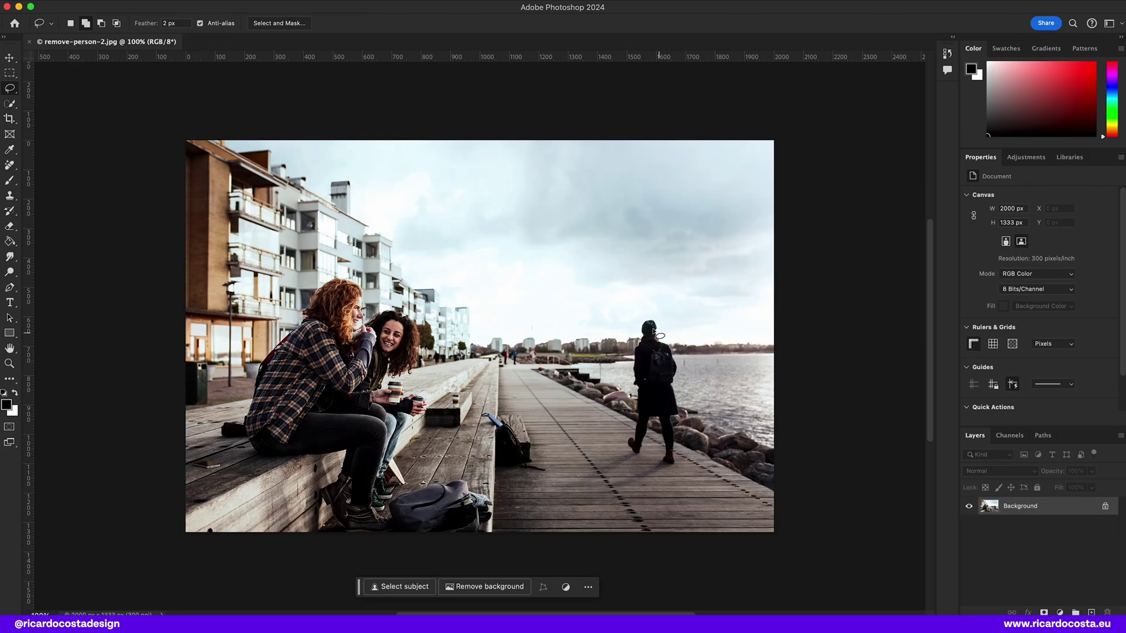
pyautogui.moveTo(651, 315); pyautogui.dragTo(636, 335)
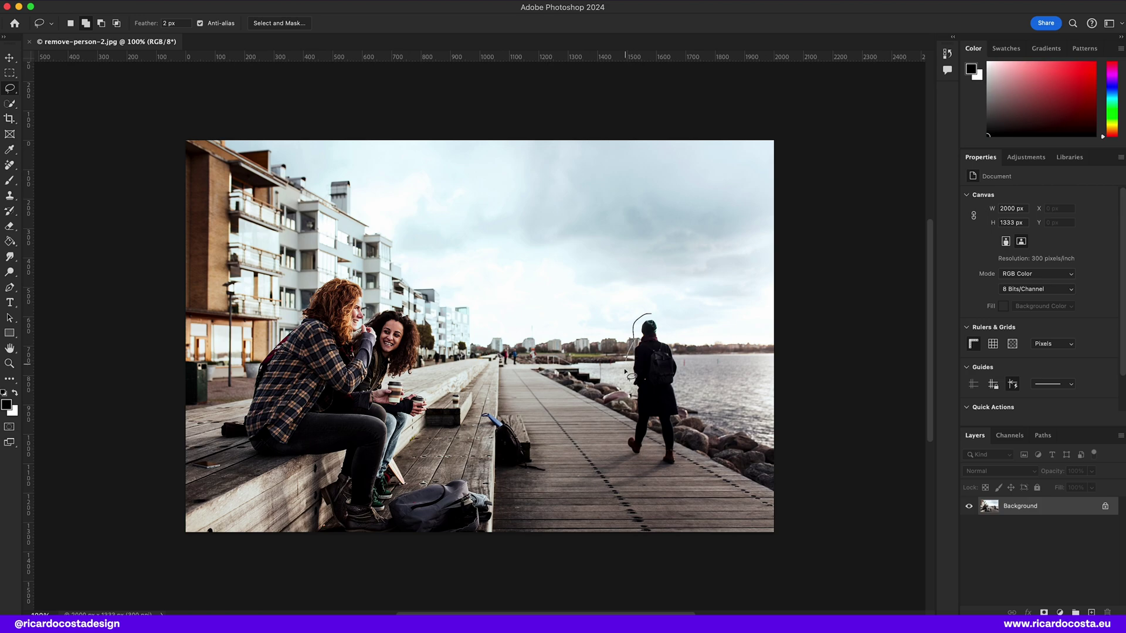
# Step: Lasso the walker on the boardwalk and generate an empty-prompt fill, leaving bare planks and shoreline
pyautogui.moveTo(622, 432)
pyautogui.mouseDown()
pyautogui.moveTo(625, 456)
pyautogui.moveTo(590, 477)
pyautogui.moveTo(597, 487)
pyautogui.moveTo(676, 478)
pyautogui.mouseUp()
pyautogui.moveTo(694, 434)
pyautogui.mouseDown()
pyautogui.moveTo(690, 369)
pyautogui.moveTo(652, 317)
pyautogui.mouseUp()
pyautogui.moveTo(521, 355); pyautogui.dragTo(509, 347)
pyautogui.click(427, 589)
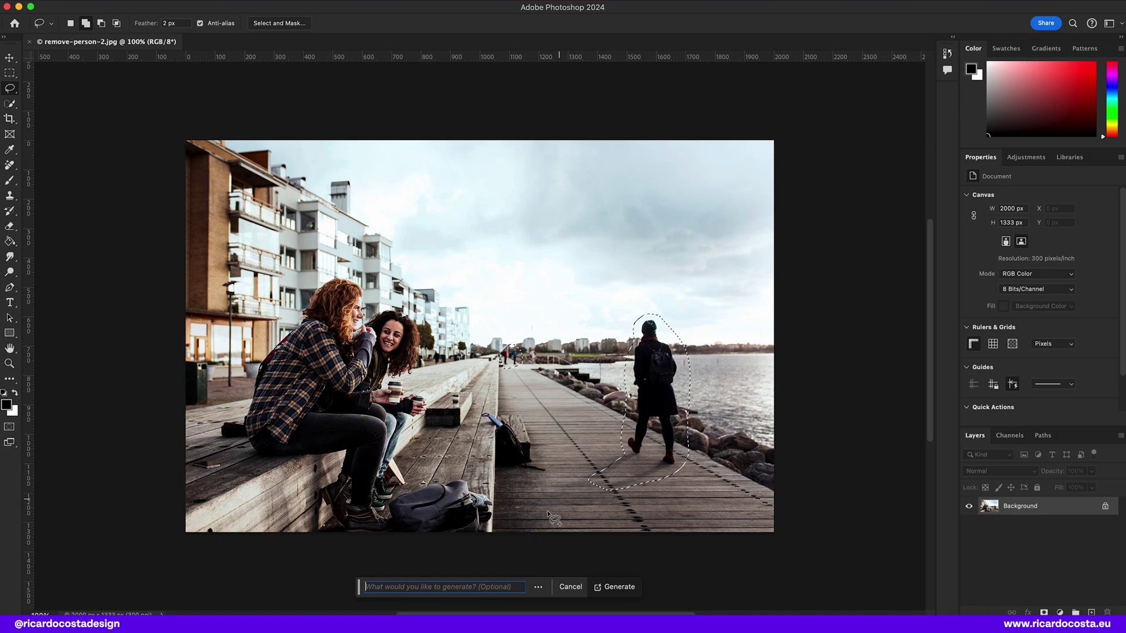
pyautogui.click(614, 587)
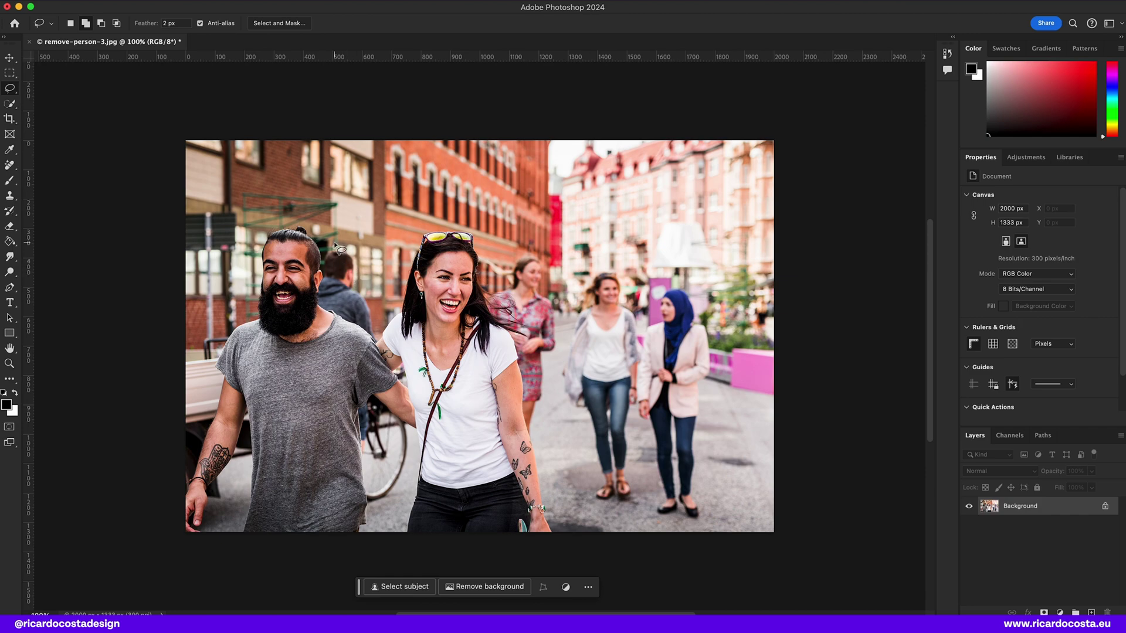
pyautogui.moveTo(335, 244); pyautogui.dragTo(317, 298)
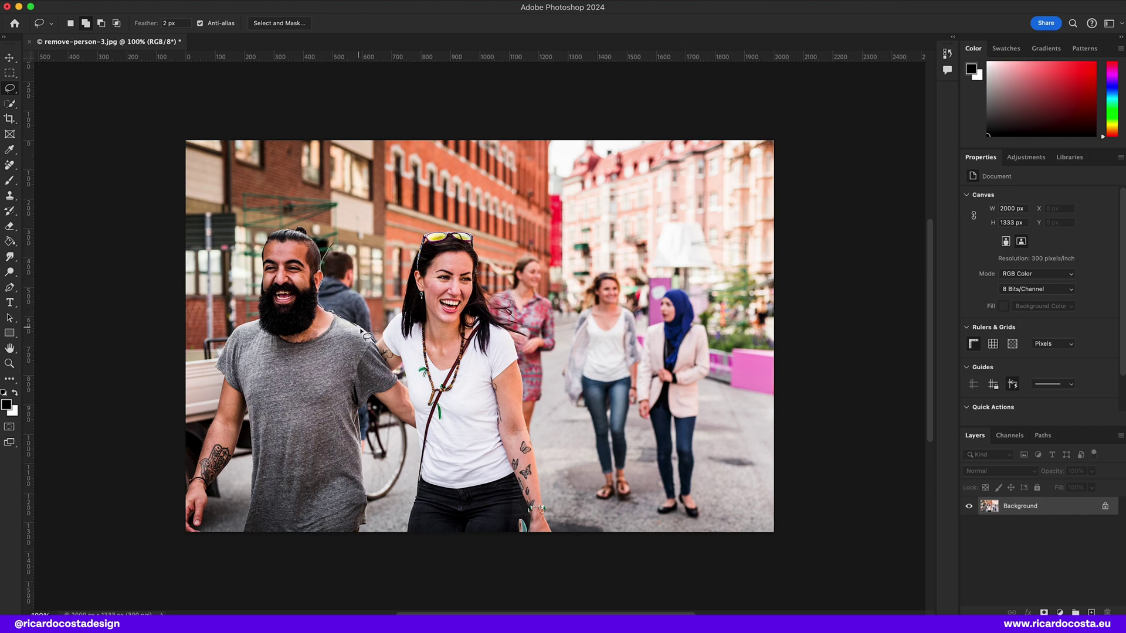
# Step: Lasso the man behind the couple and erase him with an empty-prompt Generative Fill
pyautogui.moveTo(359, 257); pyautogui.dragTo(337, 244)
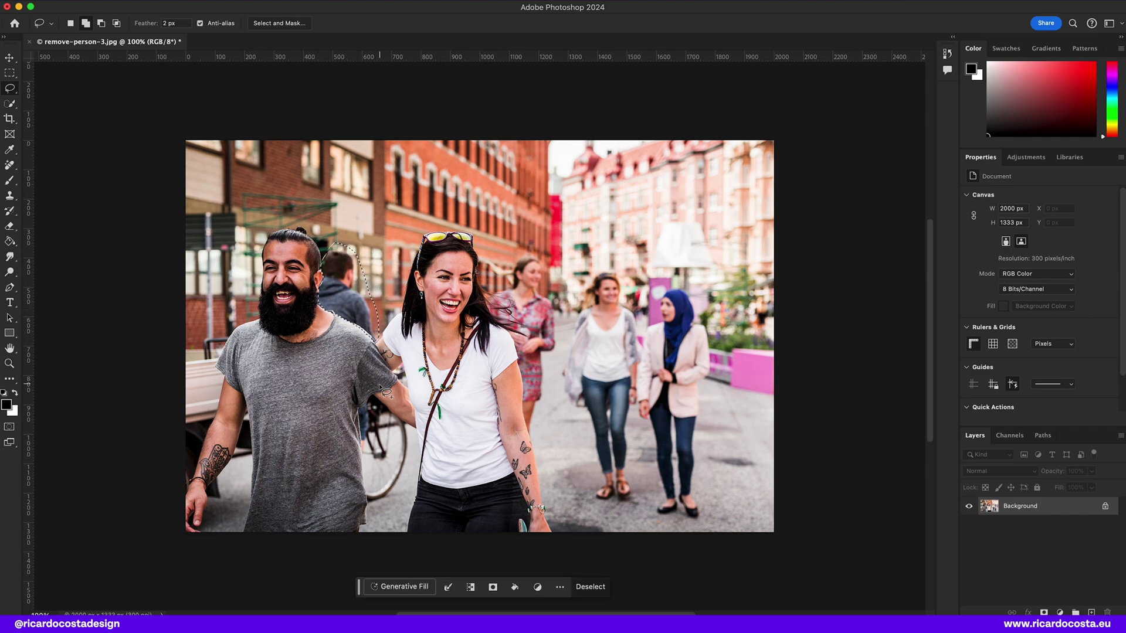
pyautogui.moveTo(378, 402); pyautogui.dragTo(368, 429)
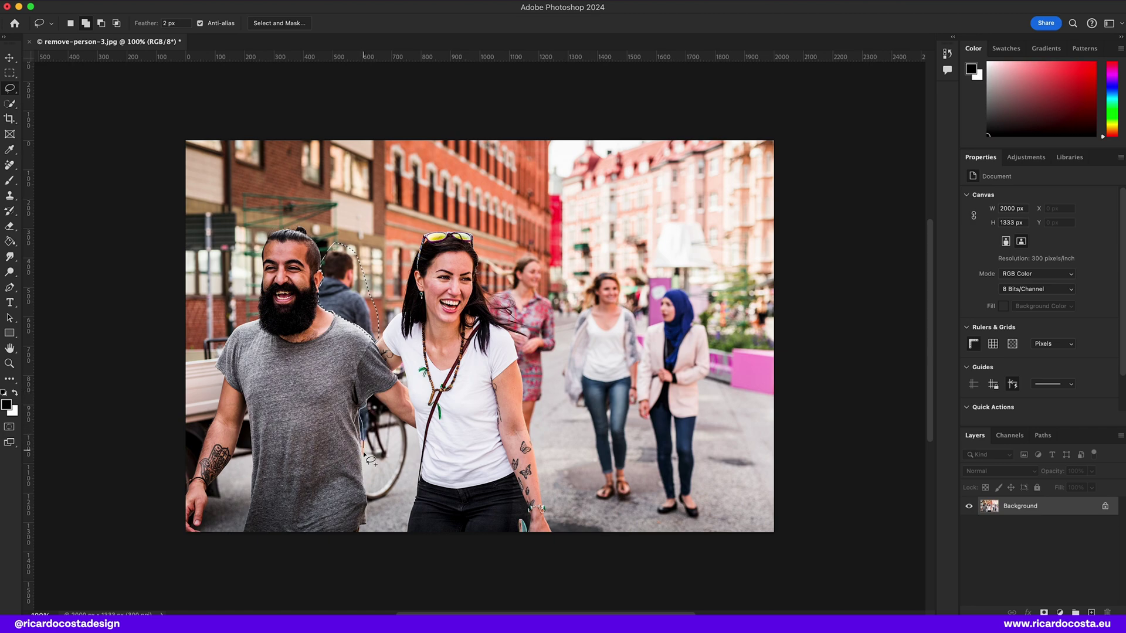
pyautogui.moveTo(393, 503)
pyautogui.mouseDown()
pyautogui.moveTo(412, 472)
pyautogui.moveTo(414, 440)
pyautogui.moveTo(380, 404)
pyautogui.mouseUp()
pyautogui.click(398, 586)
pyautogui.click(593, 586)
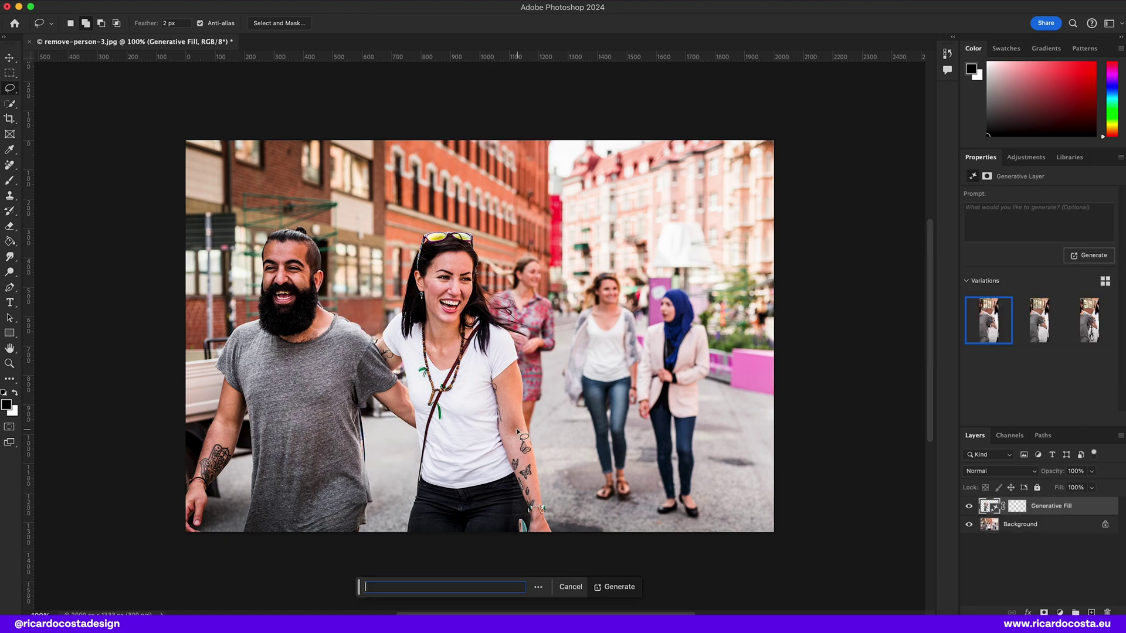
pyautogui.click(469, 587)
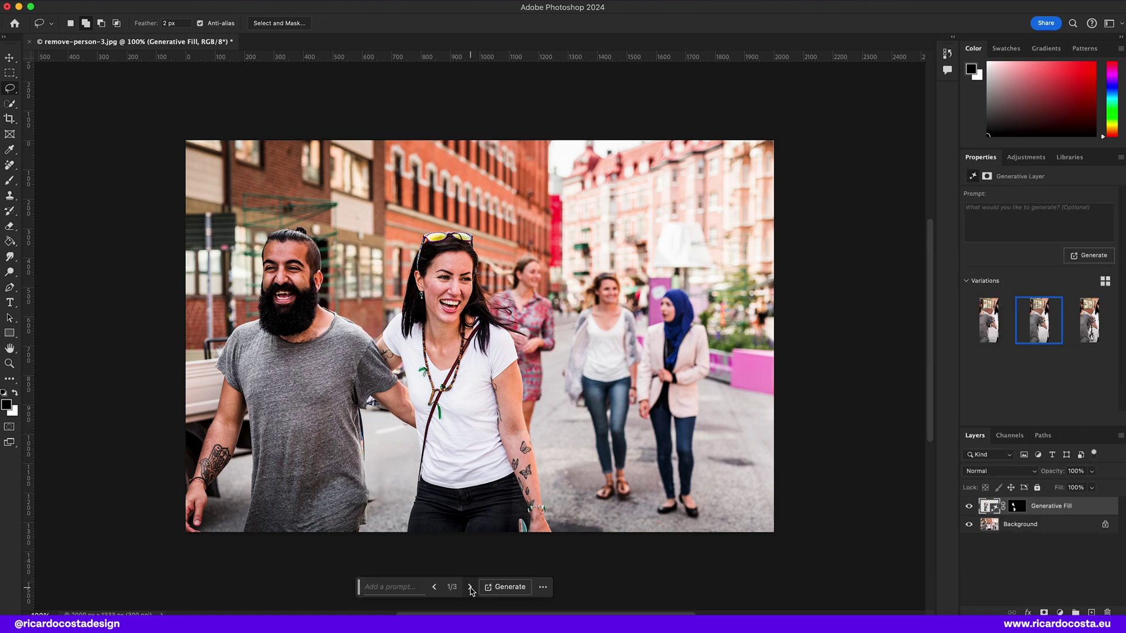
pyautogui.click(470, 587)
pyautogui.click(469, 586)
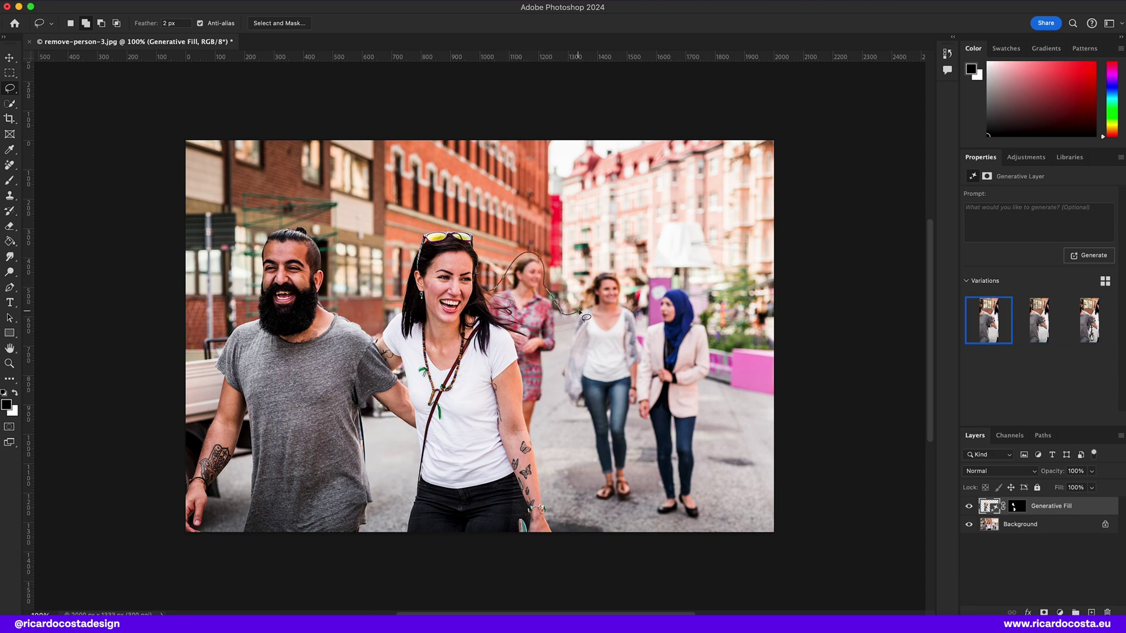
# Step: Lasso the three background women, Generative Fill them away, and keep variation 3 of 3
pyautogui.moveTo(631, 297); pyautogui.dragTo(663, 285)
pyautogui.moveTo(713, 347)
pyautogui.mouseDown()
pyautogui.moveTo(707, 519)
pyautogui.moveTo(684, 533)
pyautogui.moveTo(596, 508)
pyautogui.moveTo(548, 472)
pyautogui.moveTo(527, 428)
pyautogui.moveTo(519, 344)
pyautogui.moveTo(492, 293)
pyautogui.mouseUp()
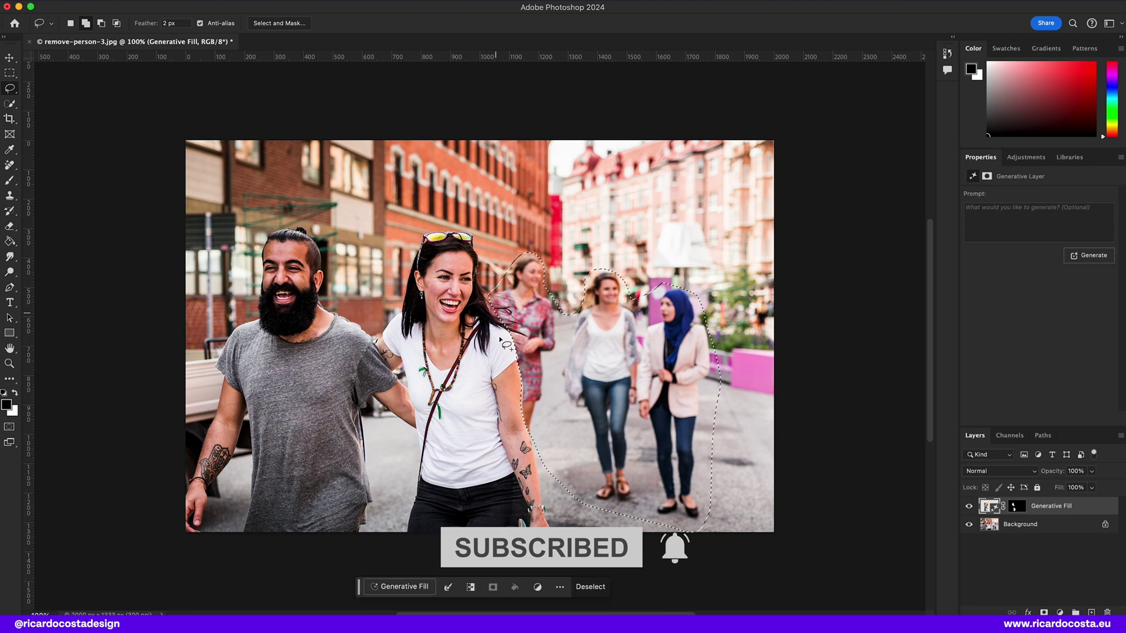
pyautogui.click(432, 586)
pyautogui.click(610, 586)
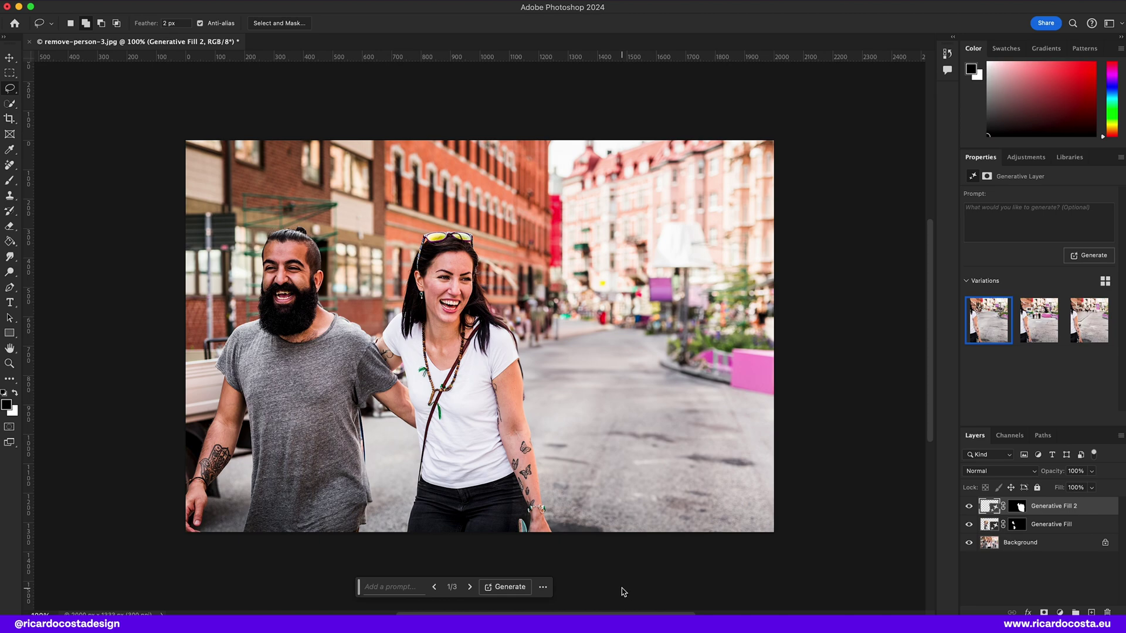
pyautogui.click(469, 587)
pyautogui.click(469, 587)
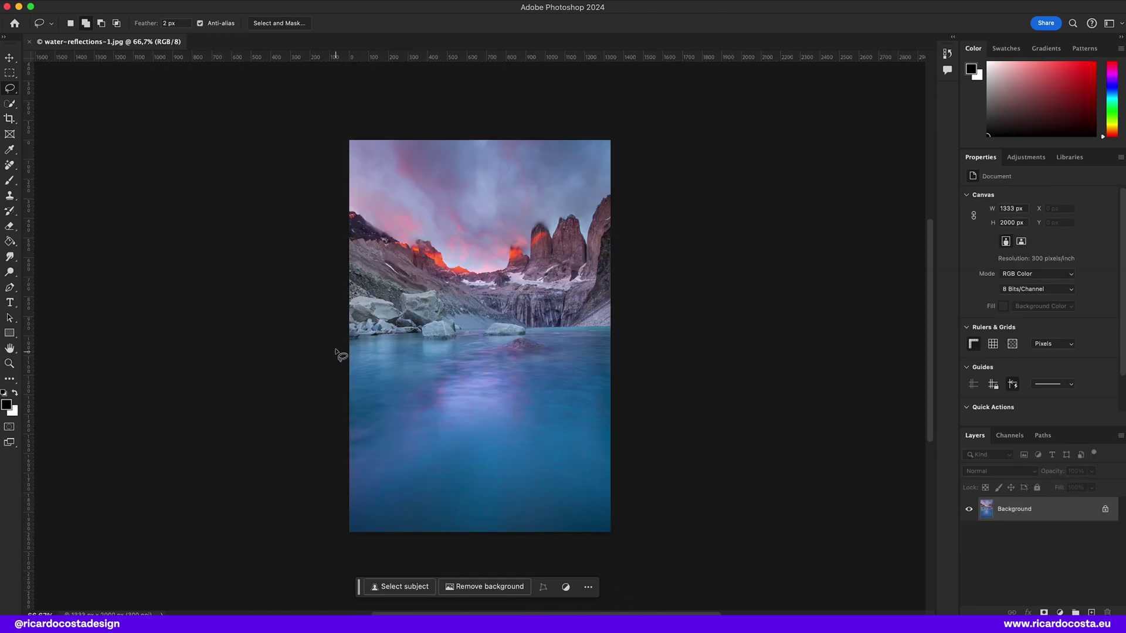
# Step: Select the lake minus the rock's reflection and generate 'reflection', browsing the variations
pyautogui.moveTo(347, 341); pyautogui.dragTo(360, 340)
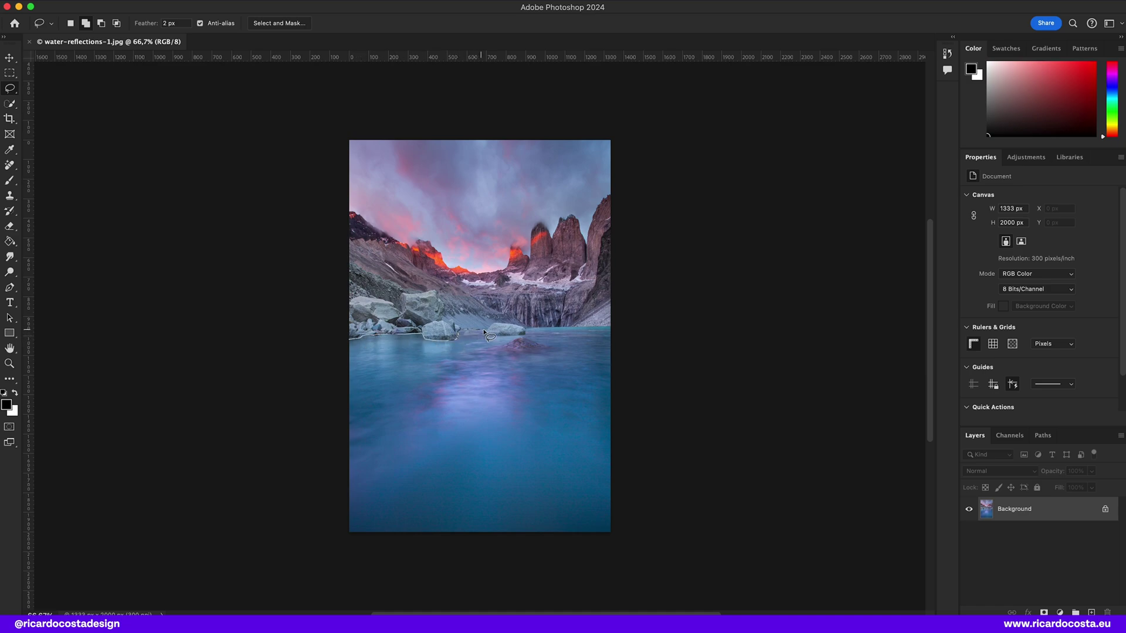
pyautogui.moveTo(529, 337)
pyautogui.mouseDown()
pyautogui.moveTo(611, 328)
pyautogui.moveTo(659, 558)
pyautogui.moveTo(267, 551)
pyautogui.moveTo(277, 346)
pyautogui.mouseUp()
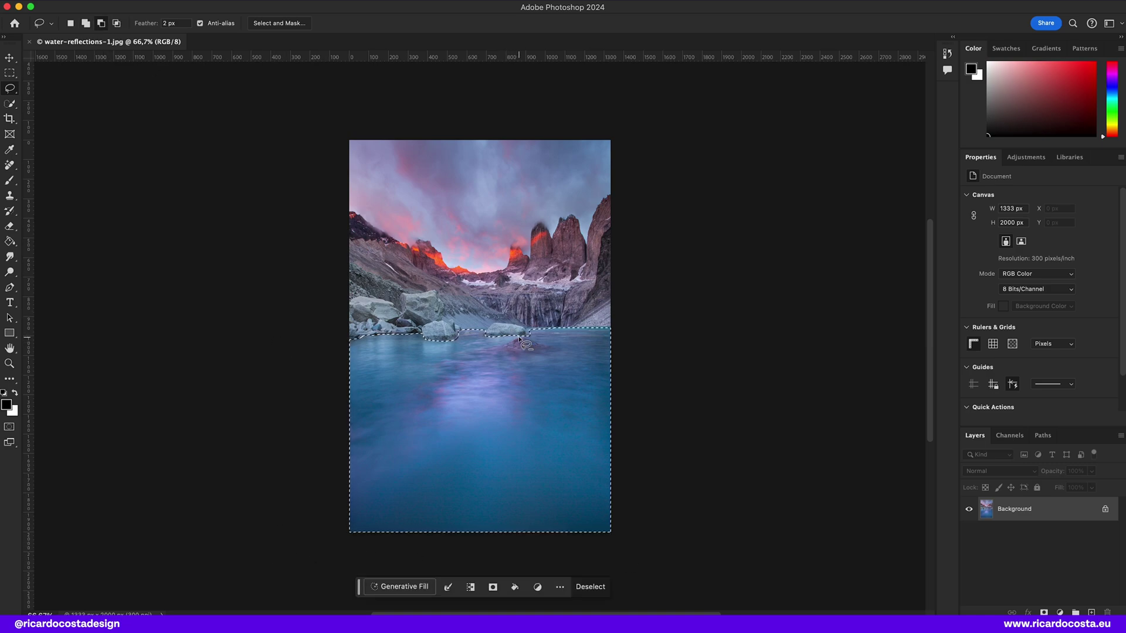
pyautogui.moveTo(527, 342)
pyautogui.mouseDown()
pyautogui.moveTo(508, 347)
pyautogui.moveTo(530, 355)
pyautogui.moveTo(527, 341)
pyautogui.mouseUp()
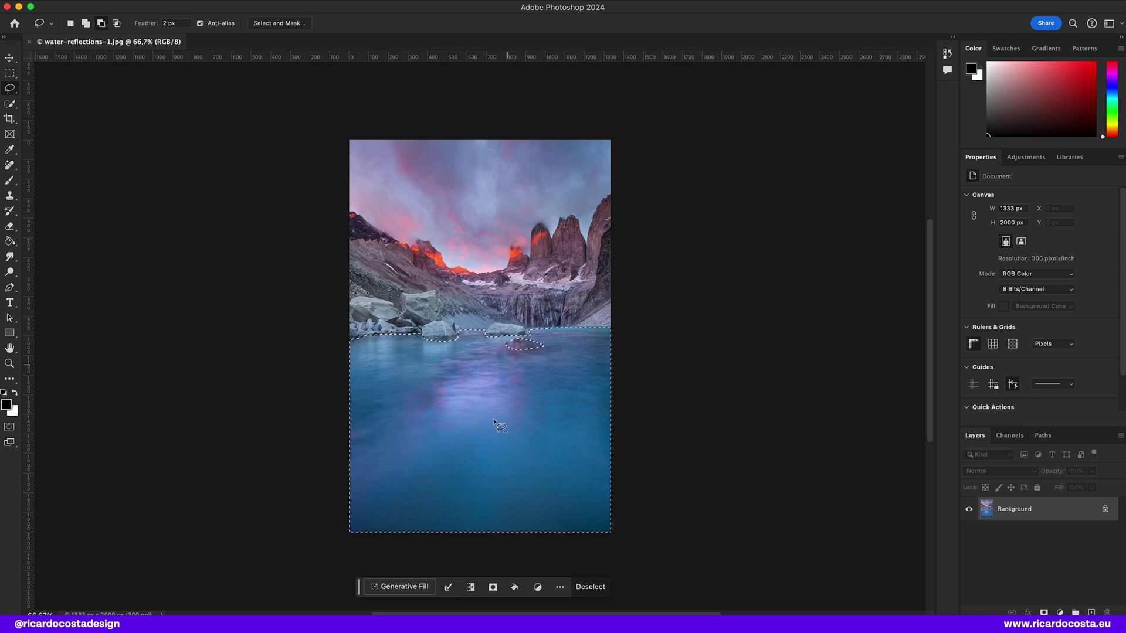
pyautogui.click(404, 588)
pyautogui.write('reflection')
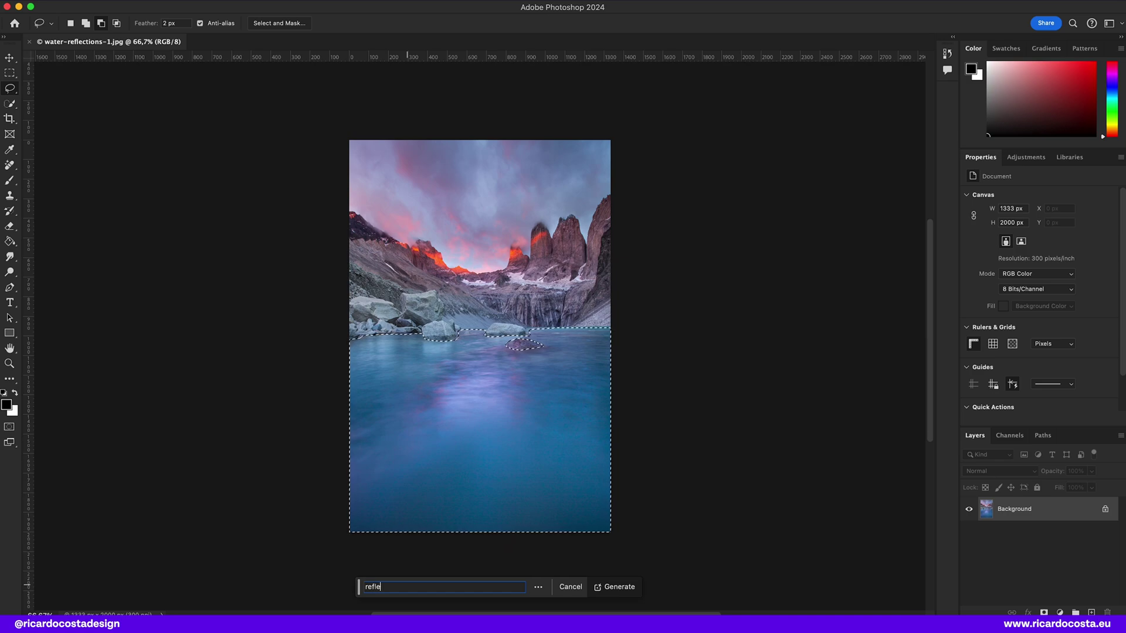
pyautogui.press('Return')
pyautogui.scroll(3, 446, 364)
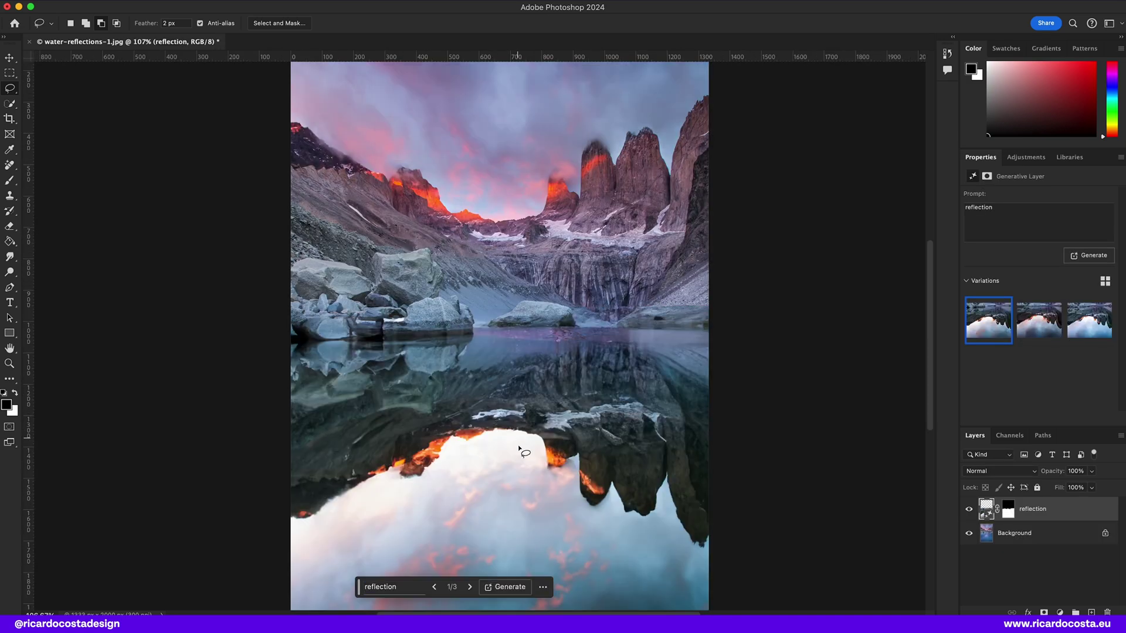
pyautogui.click(469, 587)
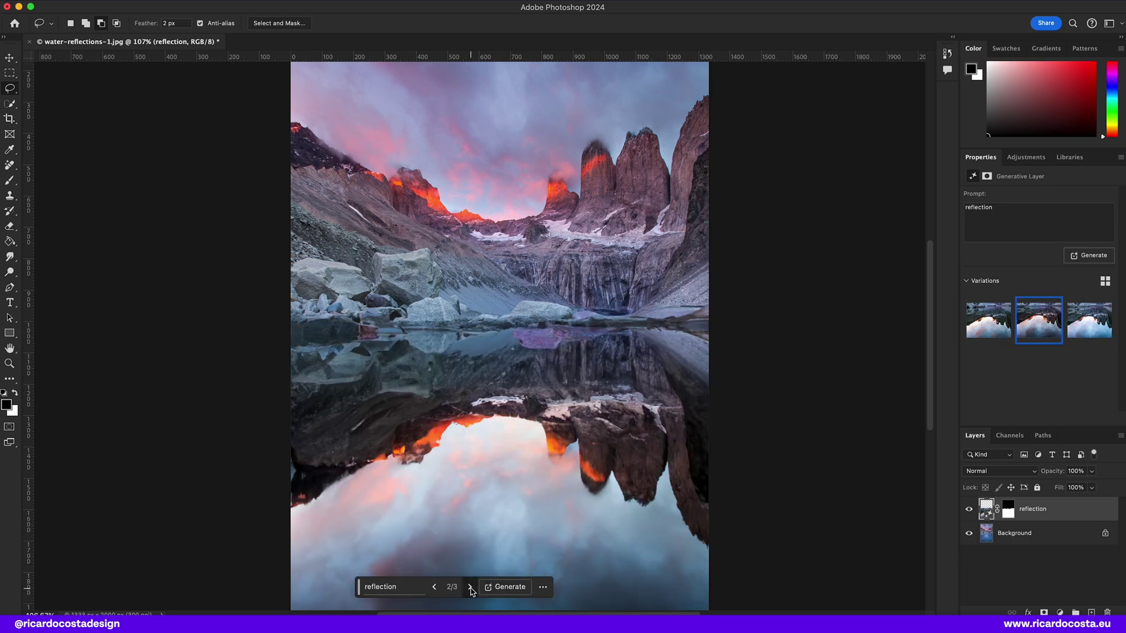
pyautogui.click(470, 588)
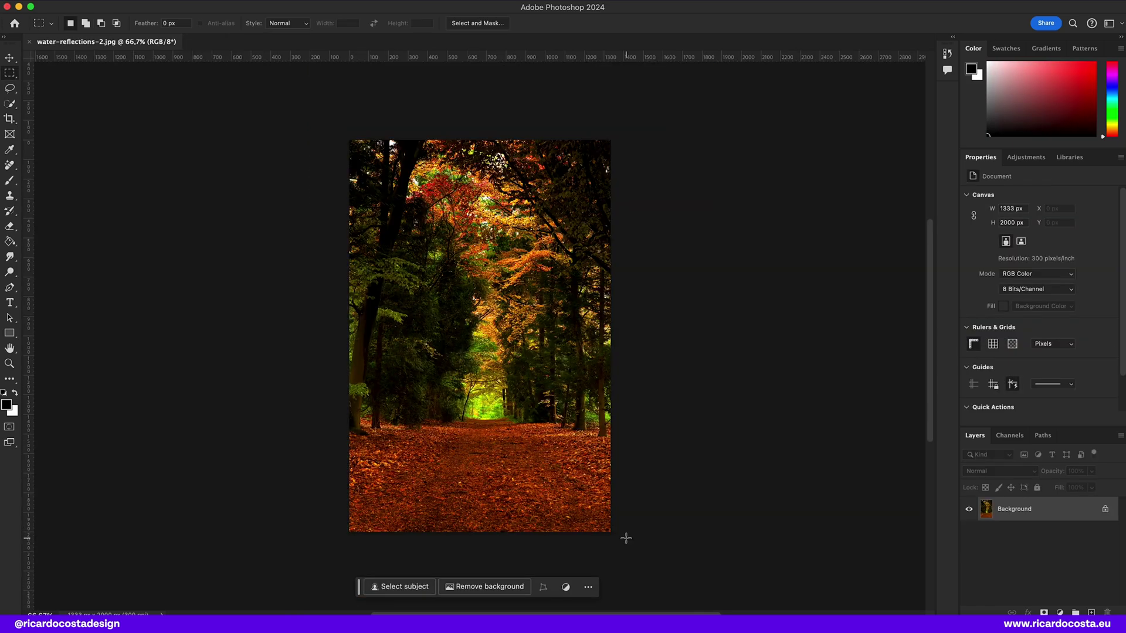
# Step: Marquee the path's bottom strip, generate 'water with reflection', and keep variation 2 of 3
pyautogui.moveTo(624, 537); pyautogui.dragTo(248, 451)
pyautogui.click(419, 585)
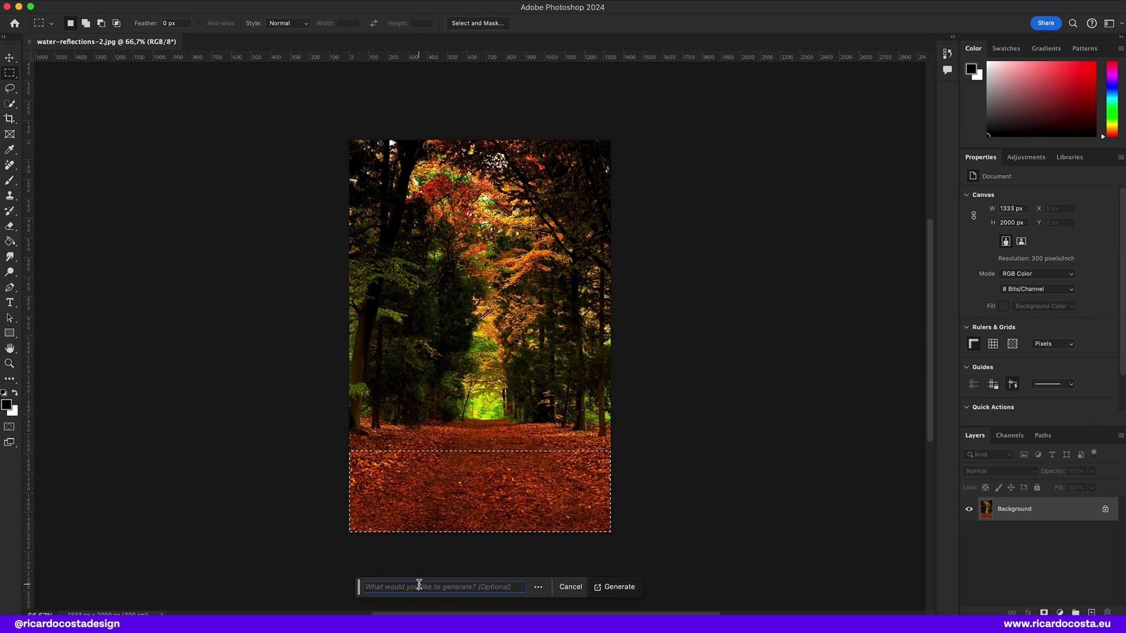
pyautogui.write('water with reflecti')
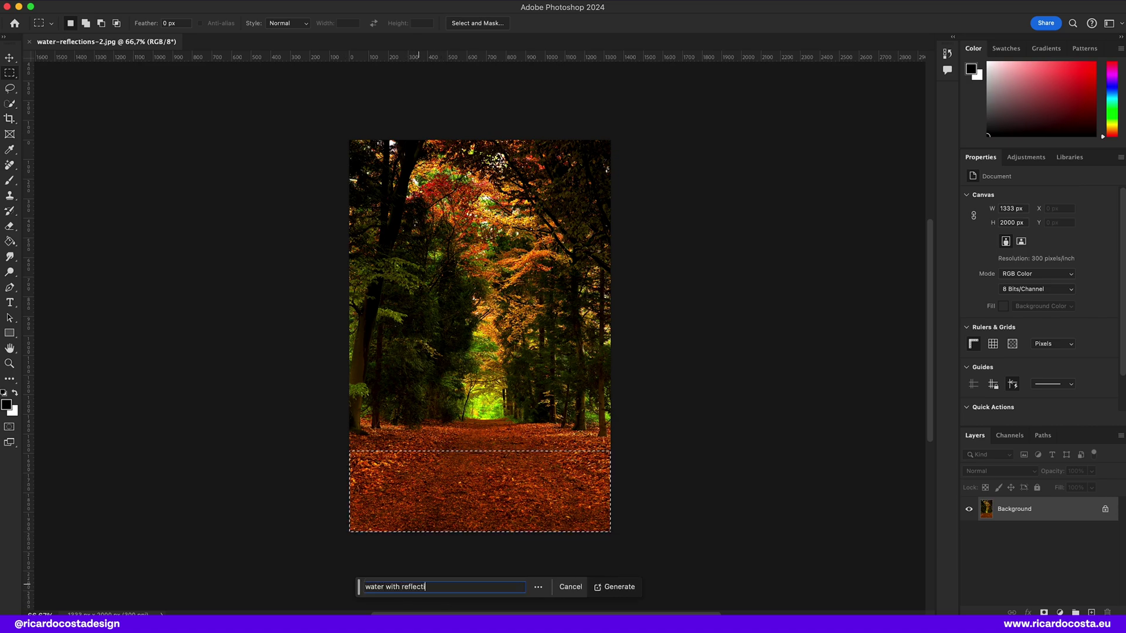
pyautogui.write('on')
pyautogui.press('Return')
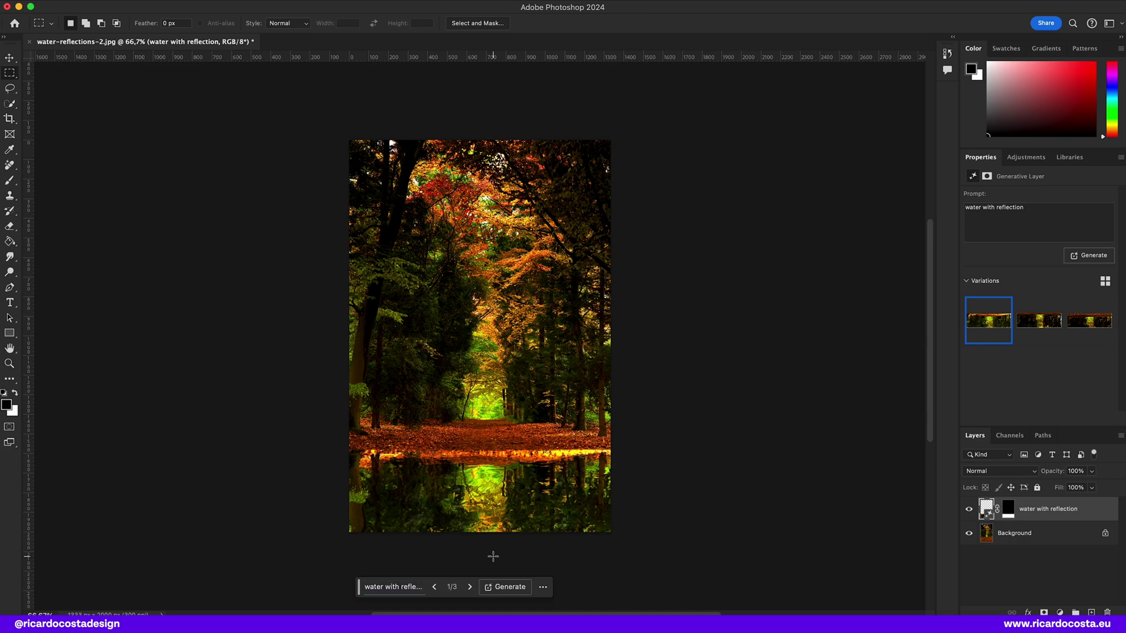
pyautogui.click(470, 587)
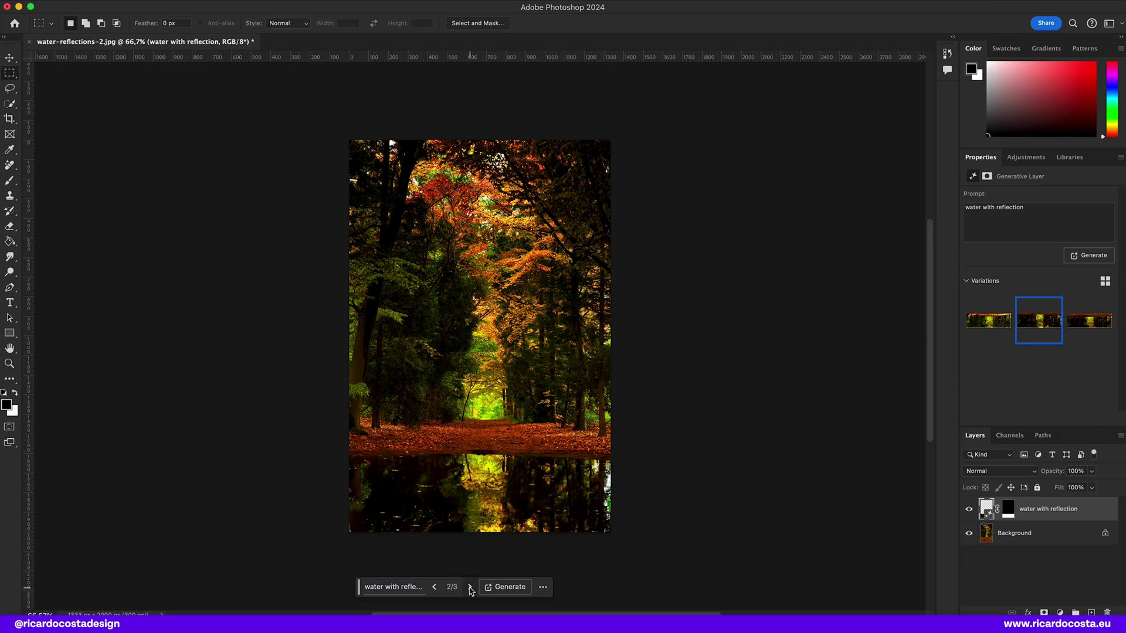
pyautogui.click(470, 587)
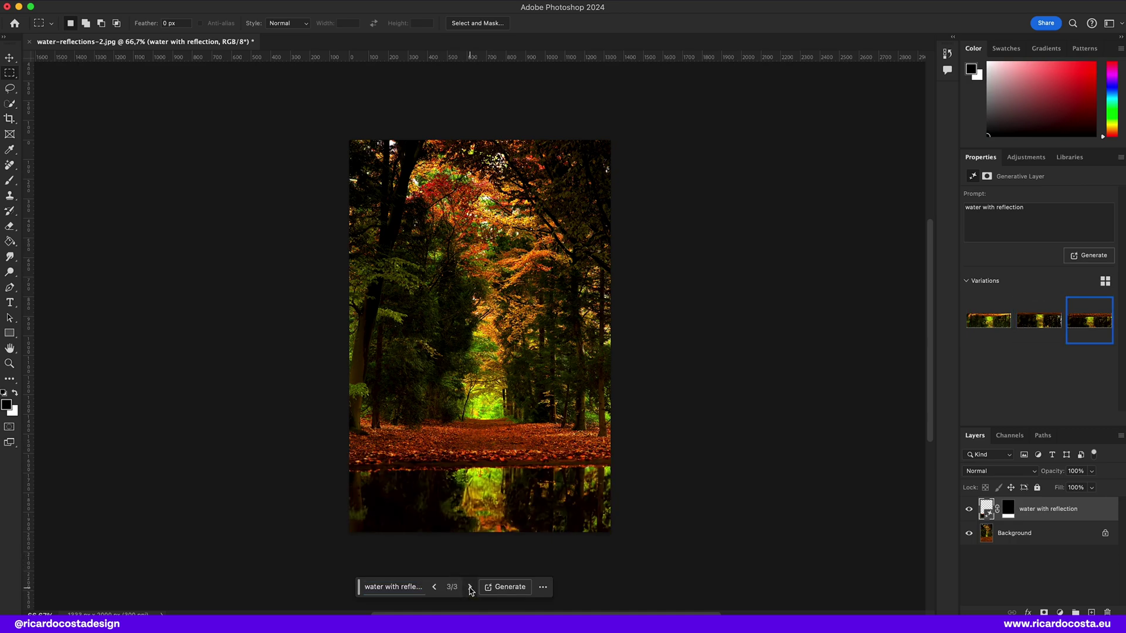
pyautogui.click(434, 587)
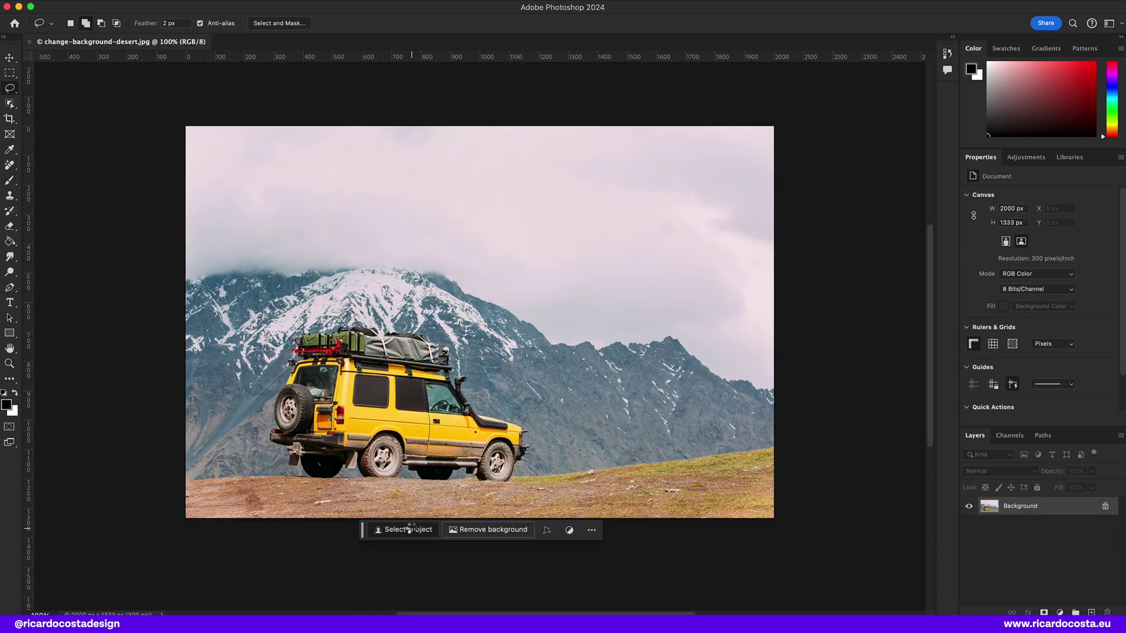
# Step: Select the SUV plus the ground beneath it, then invert to select only the background
pyautogui.click(409, 529)
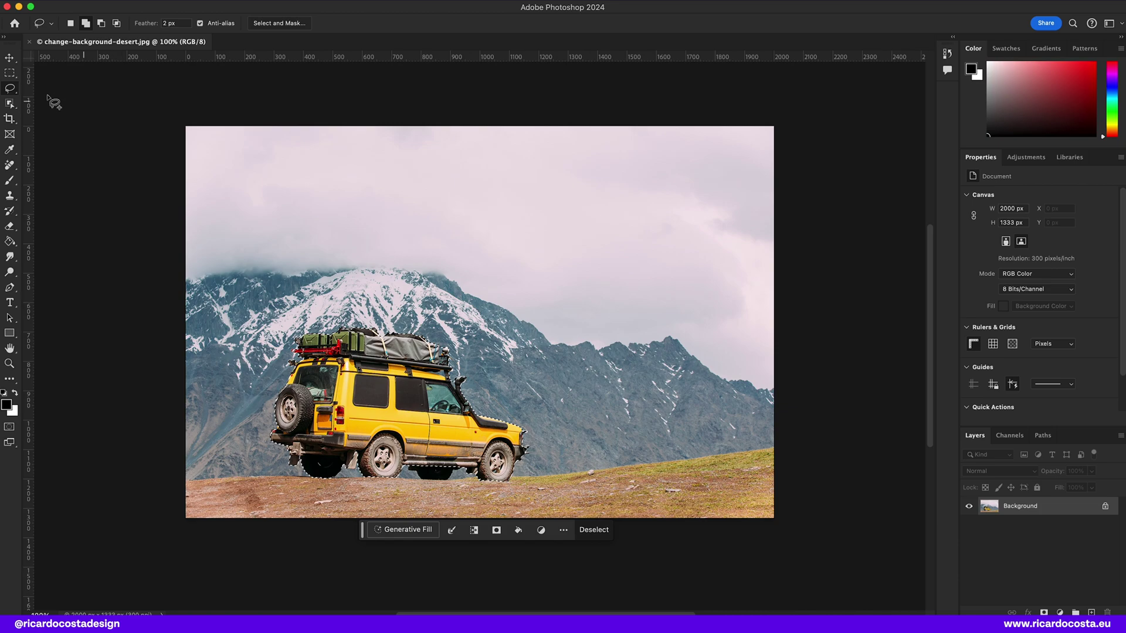
pyautogui.rightClick(9, 88)
pyautogui.click(49, 89)
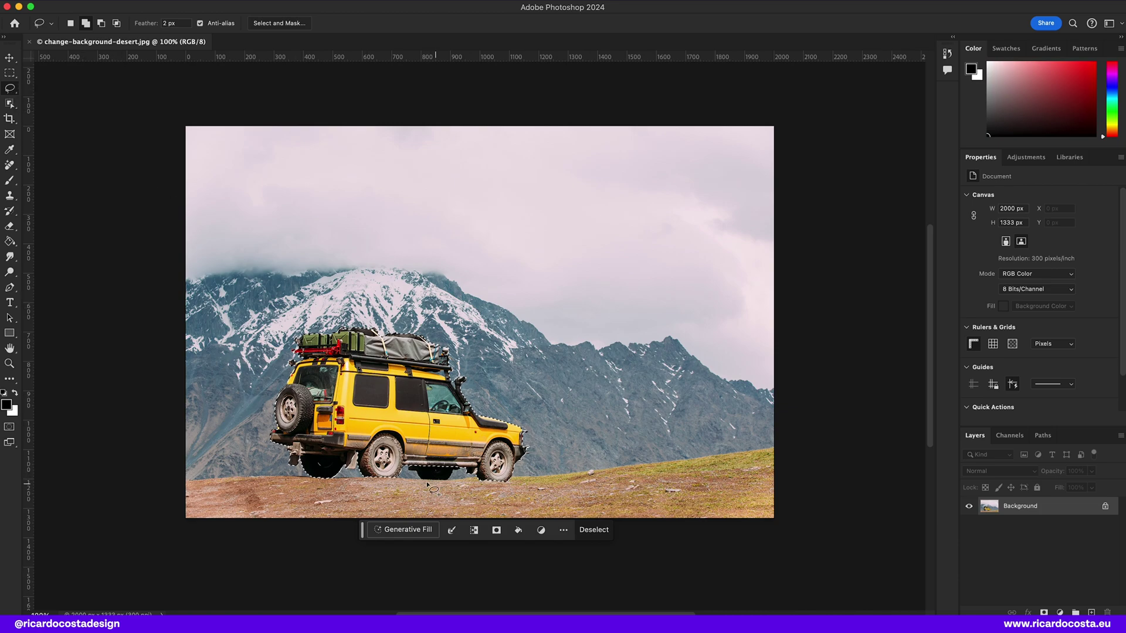
pyautogui.moveTo(415, 472); pyautogui.dragTo(462, 473)
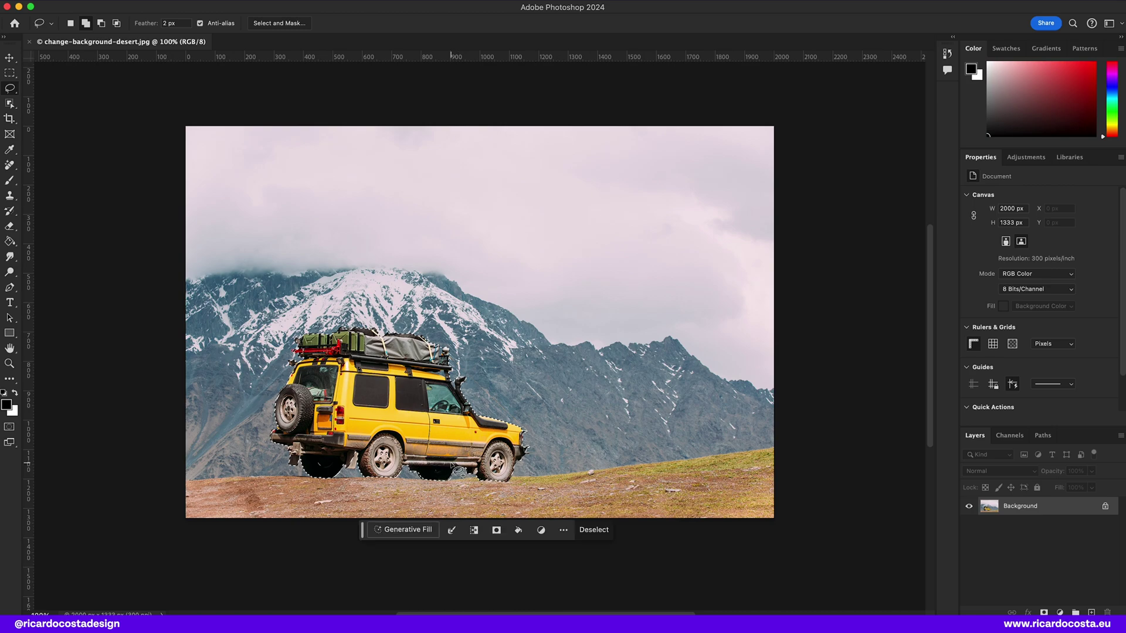
pyautogui.click(473, 530)
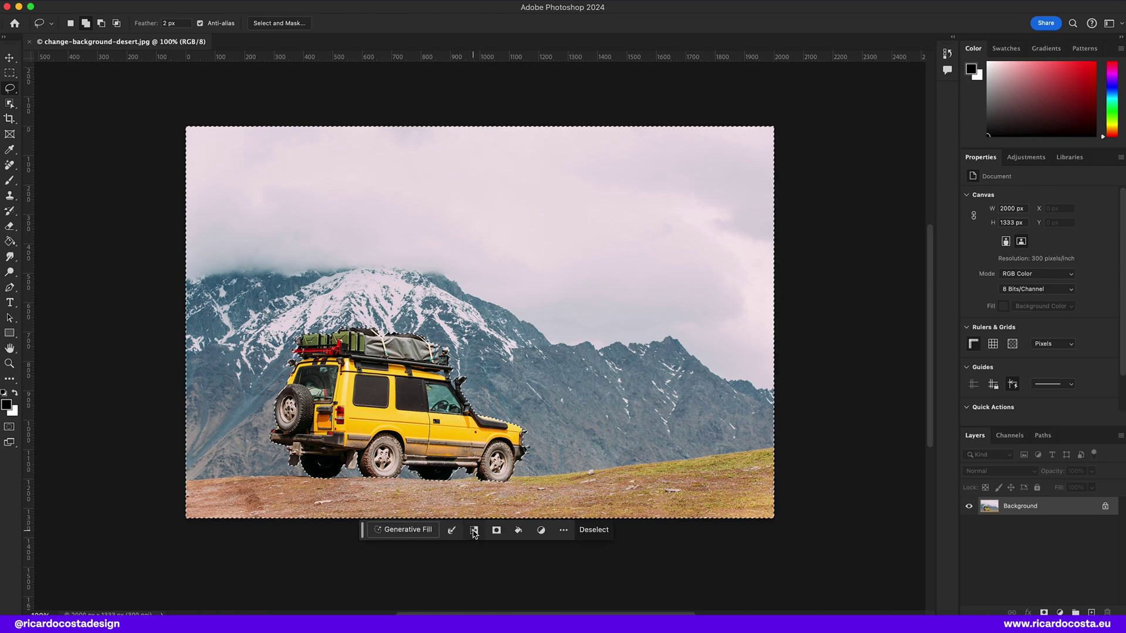
# Step: Generate 'desert background' and keep the second variation
pyautogui.click(404, 529)
pyautogui.write('desert b')
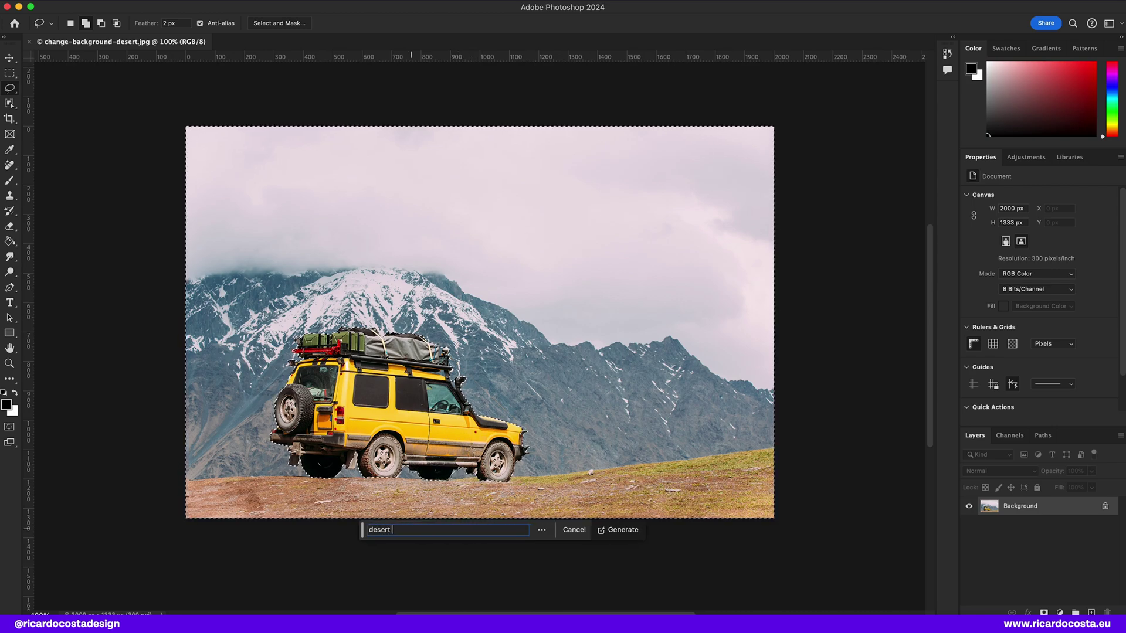
pyautogui.write('ackground')
pyautogui.press('Return')
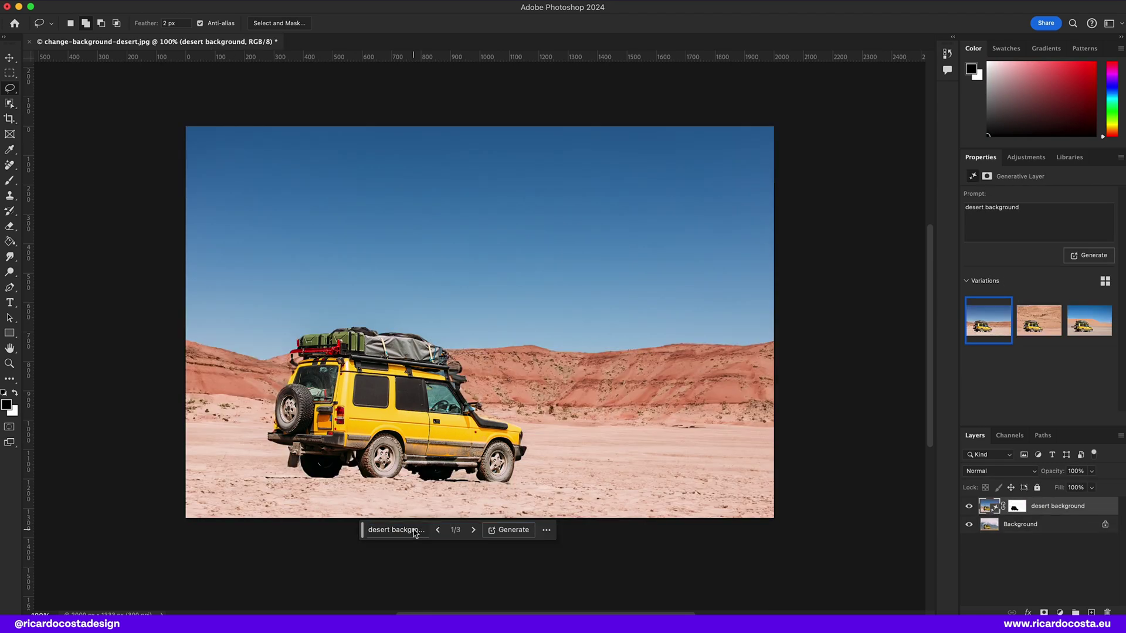
pyautogui.click(473, 530)
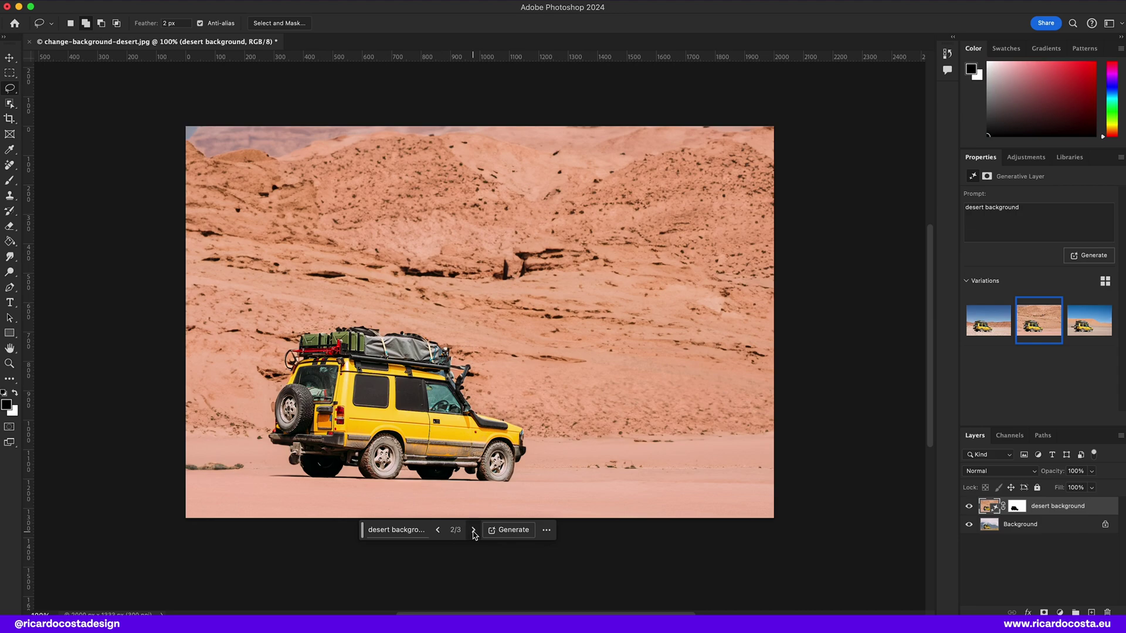
pyautogui.click(473, 531)
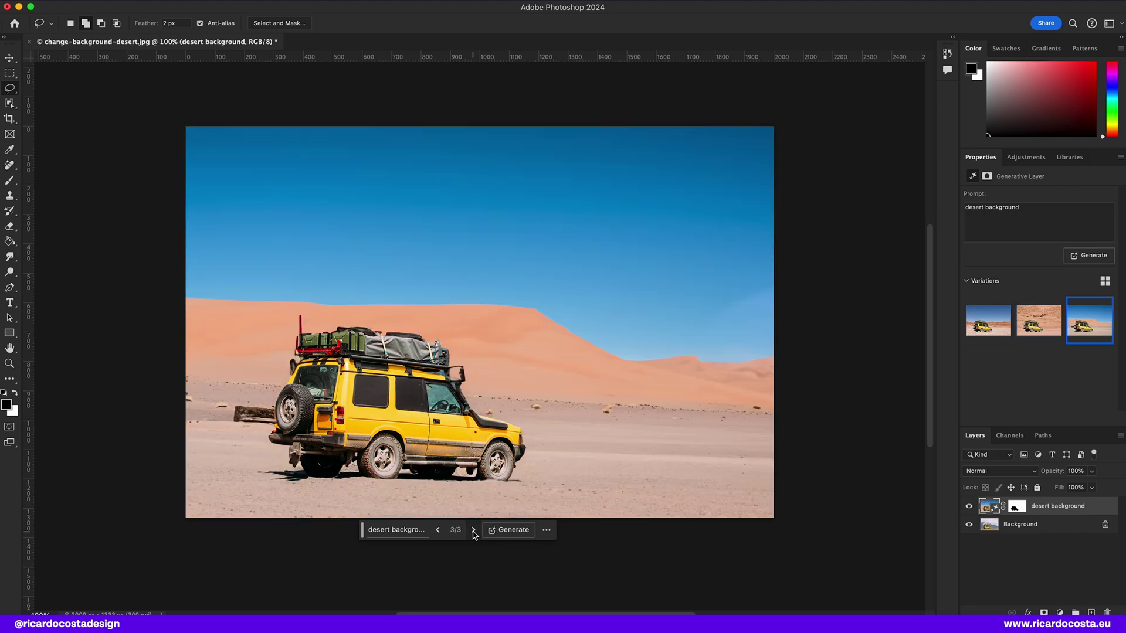
pyautogui.click(439, 531)
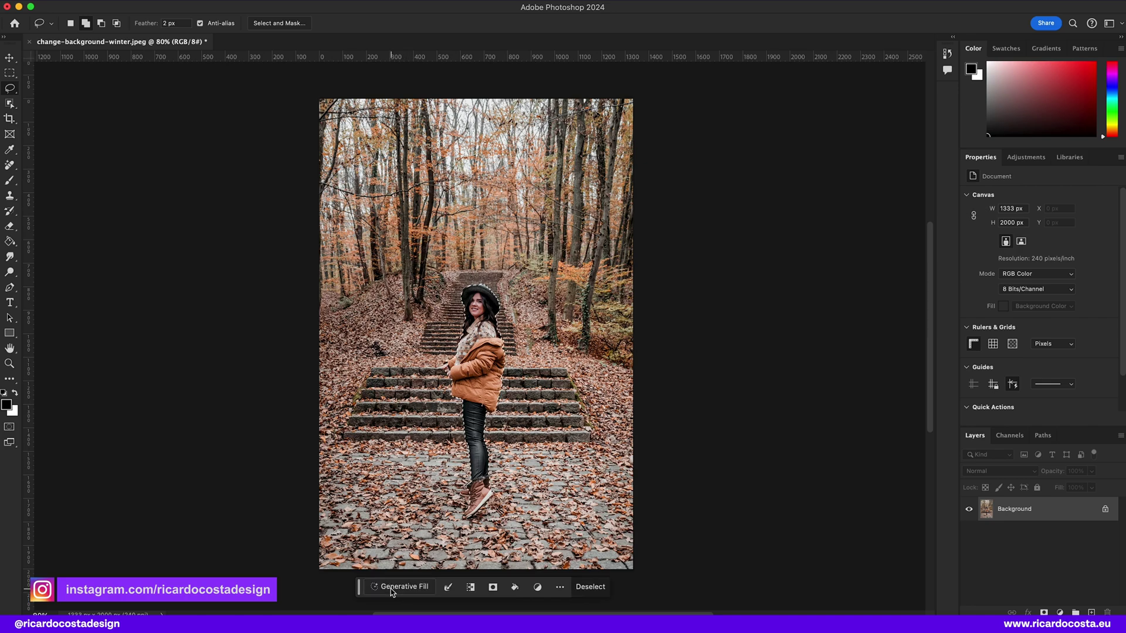
# Step: Invert the subject selection, generate 'path in forest, winter', and keep the third, snowier variation
pyautogui.click(399, 585)
pyautogui.hotkey('ctrl', 'shift', 'i')
pyautogui.write('path in')
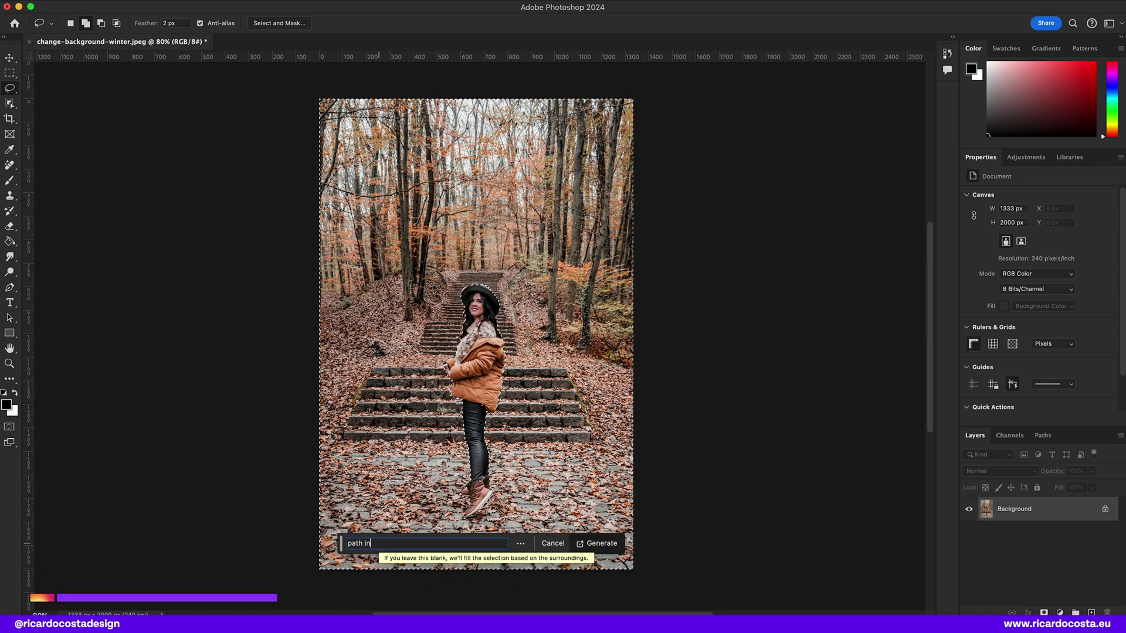
pyautogui.write(' forest, winter')
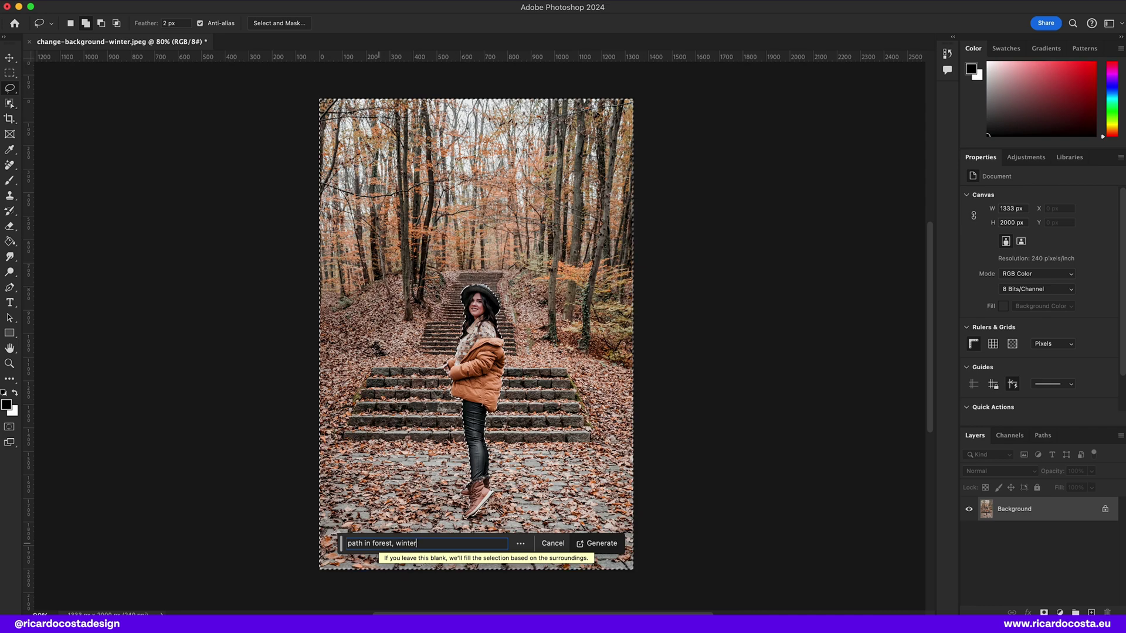
pyautogui.press('Return')
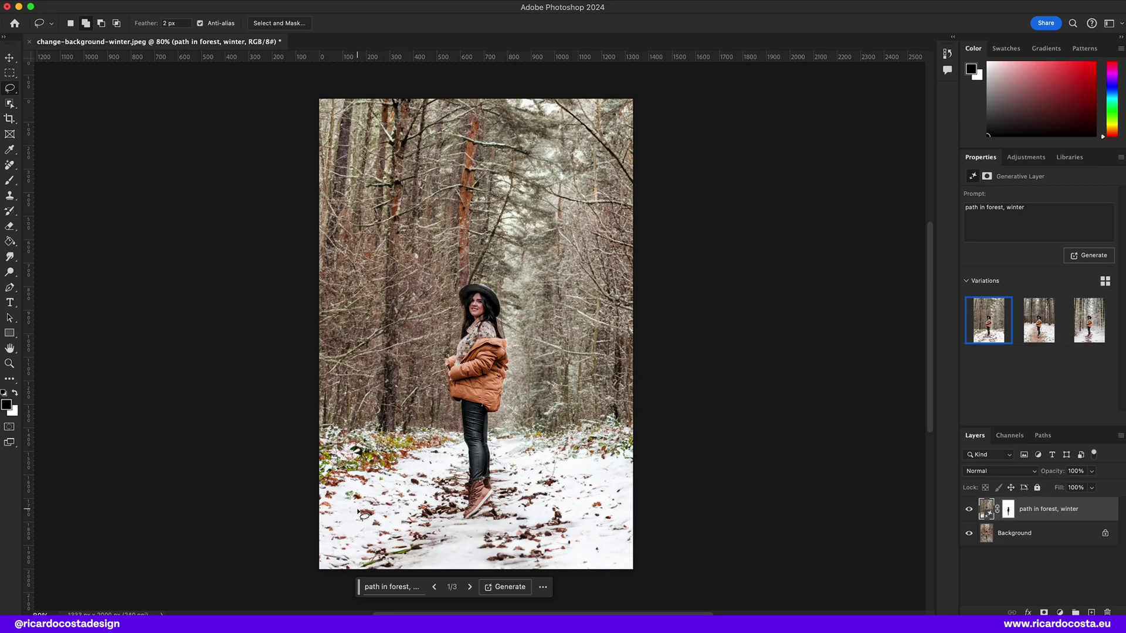
pyautogui.click(470, 586)
pyautogui.click(470, 587)
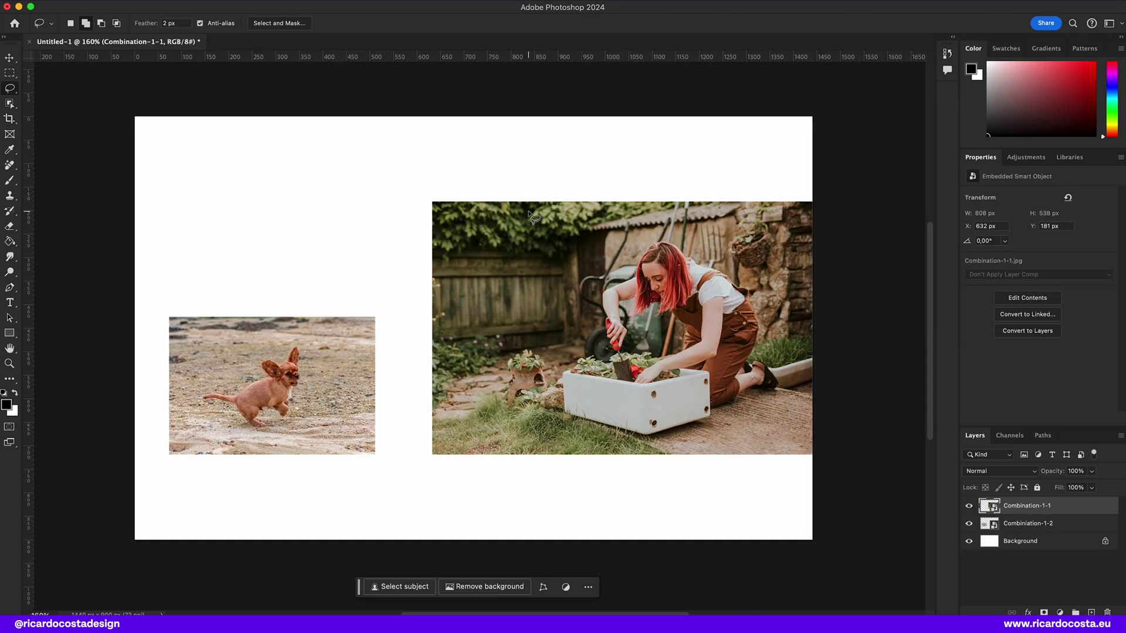
pyautogui.moveTo(517, 207)
pyautogui.mouseDown()
pyautogui.moveTo(474, 210)
pyautogui.moveTo(450, 236)
pyautogui.moveTo(440, 369)
pyautogui.moveTo(446, 424)
pyautogui.moveTo(465, 446)
pyautogui.moveTo(785, 447)
pyautogui.mouseUp()
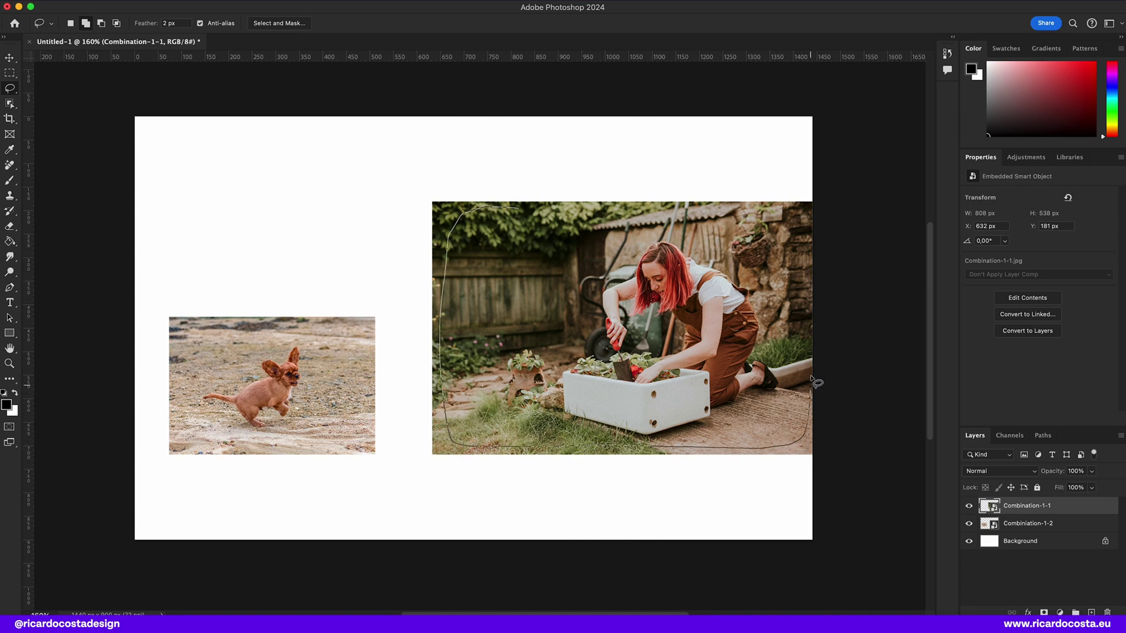
# Step: Lasso the garden photo area and around the dog, then generate an empty-prompt fill to blend them
pyautogui.moveTo(816, 383)
pyautogui.mouseDown()
pyautogui.moveTo(809, 234)
pyautogui.moveTo(556, 208)
pyautogui.mouseUp()
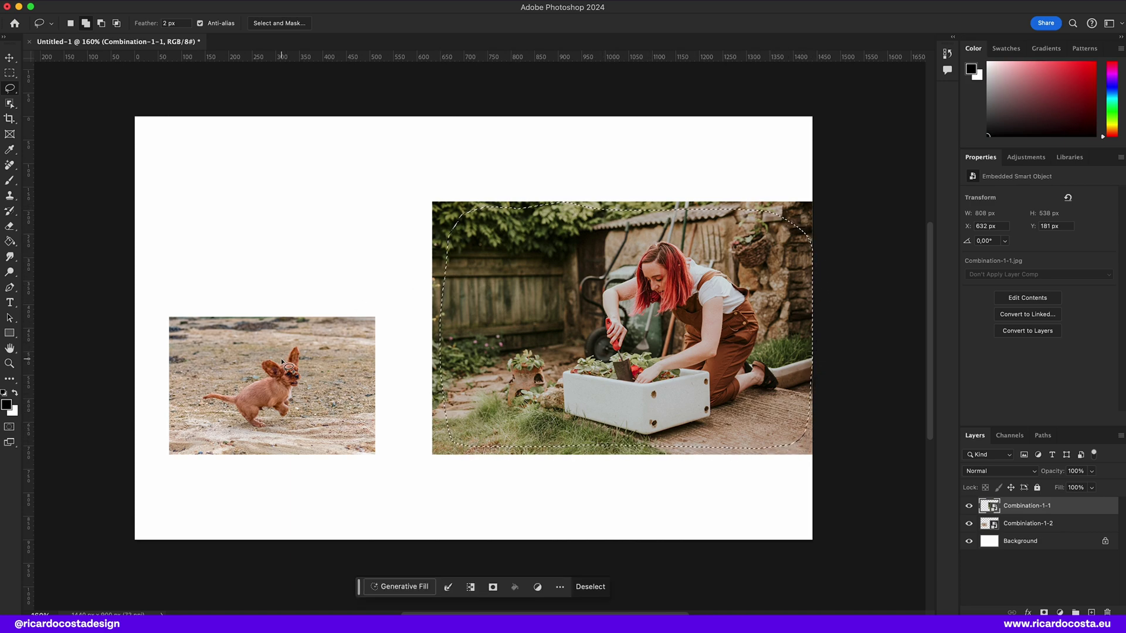
pyautogui.moveTo(281, 359)
pyautogui.mouseDown()
pyautogui.moveTo(265, 353)
pyautogui.moveTo(251, 383)
pyautogui.mouseUp()
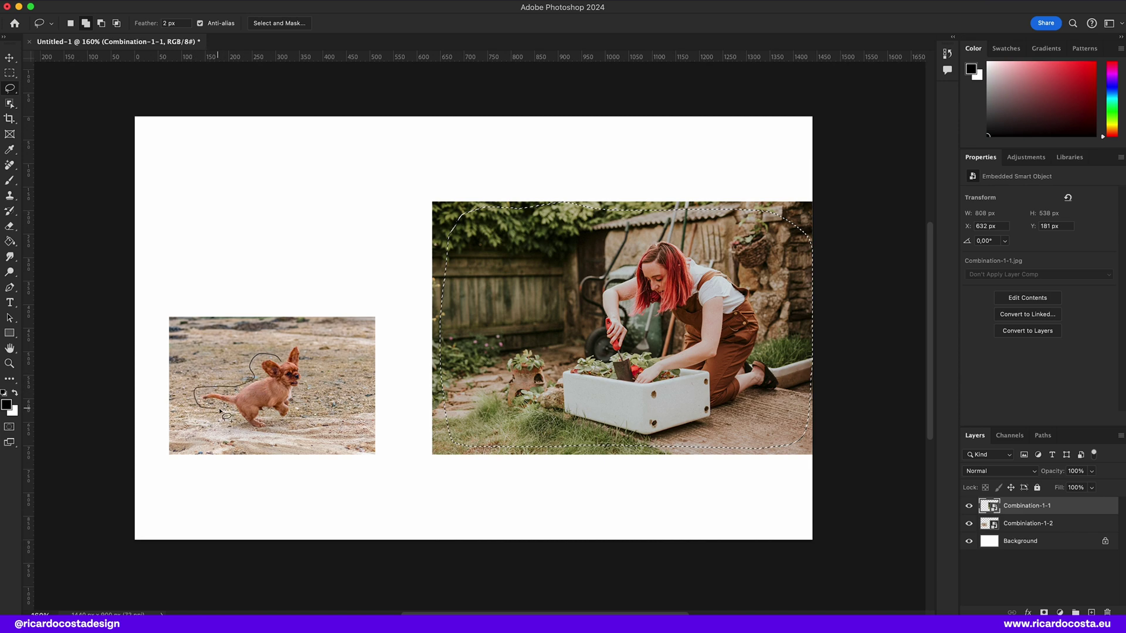
pyautogui.moveTo(301, 425)
pyautogui.mouseDown()
pyautogui.moveTo(317, 351)
pyautogui.moveTo(282, 345)
pyautogui.moveTo(280, 355)
pyautogui.mouseUp()
pyautogui.click(404, 586)
pyautogui.click(618, 588)
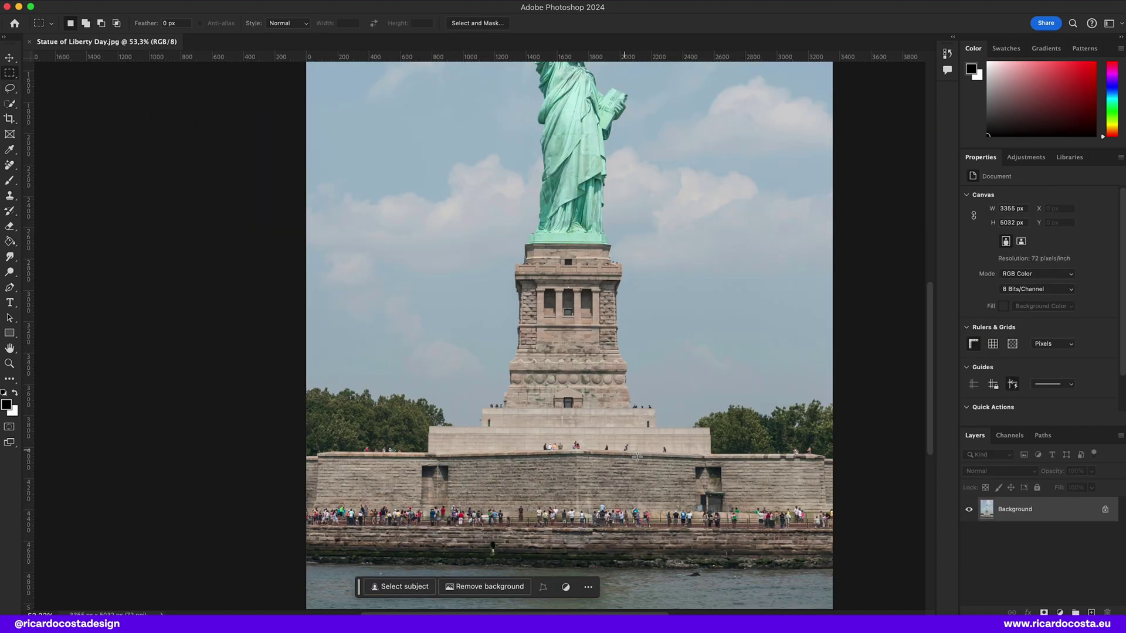
# Step: Marquee-select every group of tourists on the wall, ledges and pedestal
pyautogui.scroll(-4, 637, 456)
pyautogui.moveTo(274, 403); pyautogui.dragTo(828, 441)
pyautogui.moveTo(764, 347); pyautogui.dragTo(796, 363)
pyautogui.moveTo(515, 340); pyautogui.dragTo(613, 360)
pyautogui.moveTo(638, 347); pyautogui.dragTo(648, 361)
pyautogui.moveTo(610, 306); pyautogui.dragTo(636, 317)
pyautogui.moveTo(466, 306); pyautogui.dragTo(472, 333)
pyautogui.moveTo(343, 350); pyautogui.dragTo(385, 358)
# Step: Run Generative Fill with an empty prompt to erase the selected tourists
pyautogui.click(399, 586)
pyautogui.press('Return')
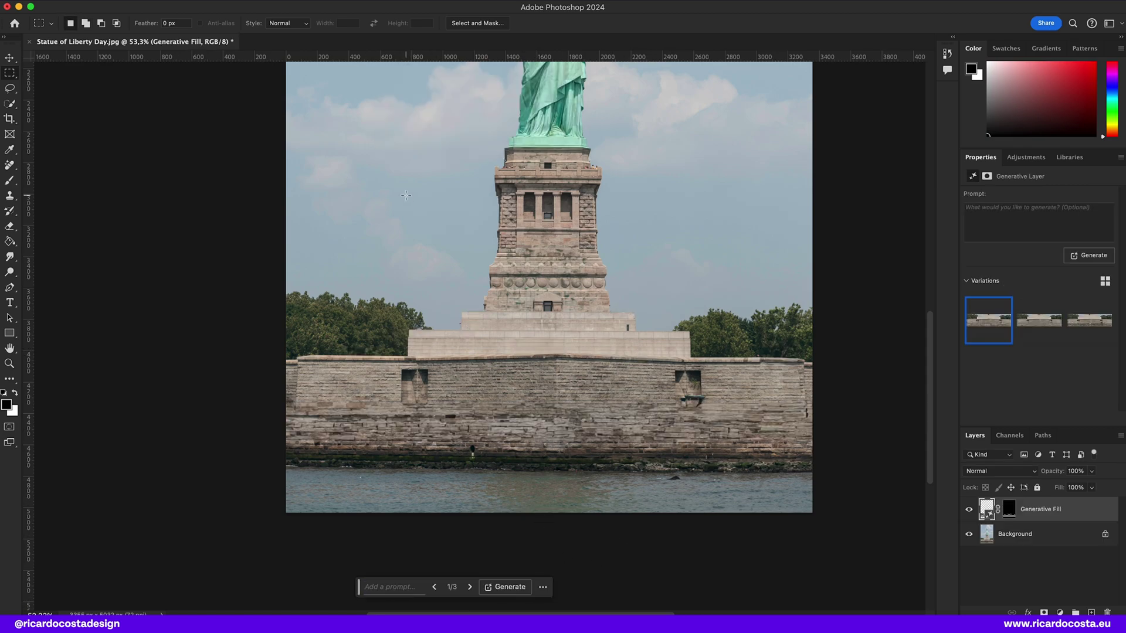
pyautogui.scroll(-5, 406, 195)
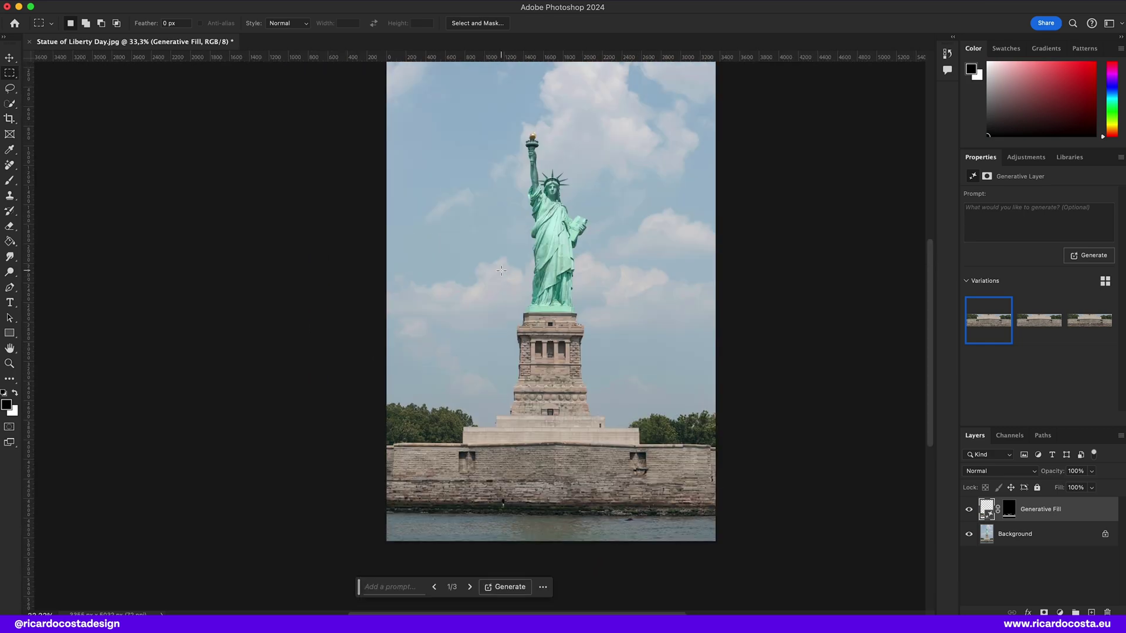
pyautogui.click(10, 118)
# Step: Crop-extend the canvas downward, Generative Expand it with water, then marquee the new water area
pyautogui.moveTo(532, 441); pyautogui.dragTo(538, 503)
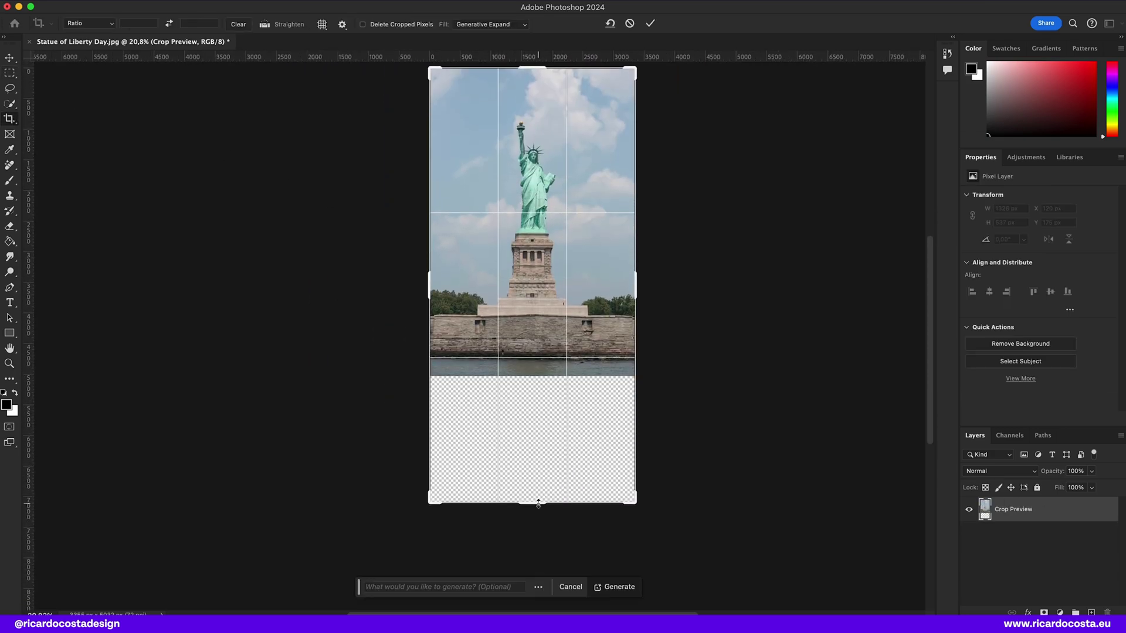
pyautogui.click(626, 594)
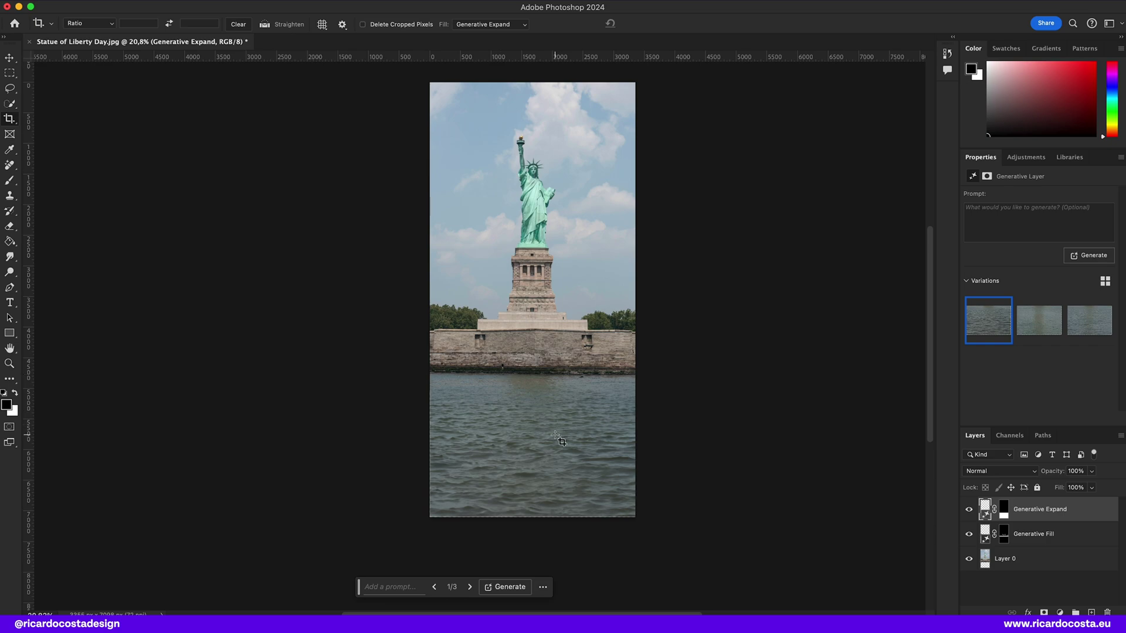
pyautogui.click(10, 74)
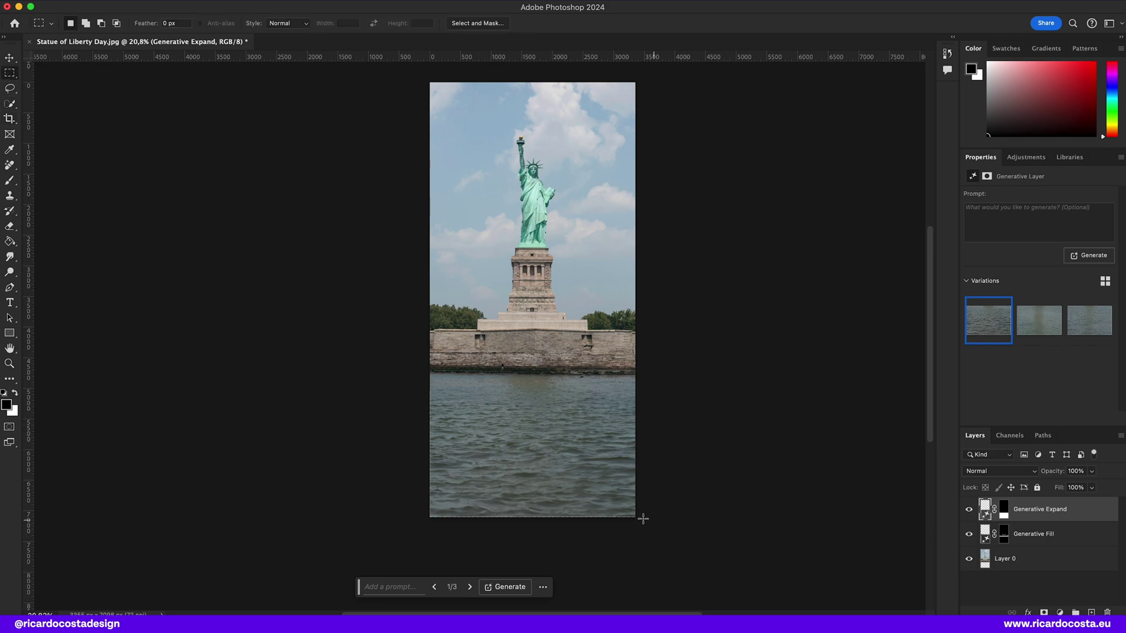
pyautogui.moveTo(642, 518); pyautogui.dragTo(390, 372)
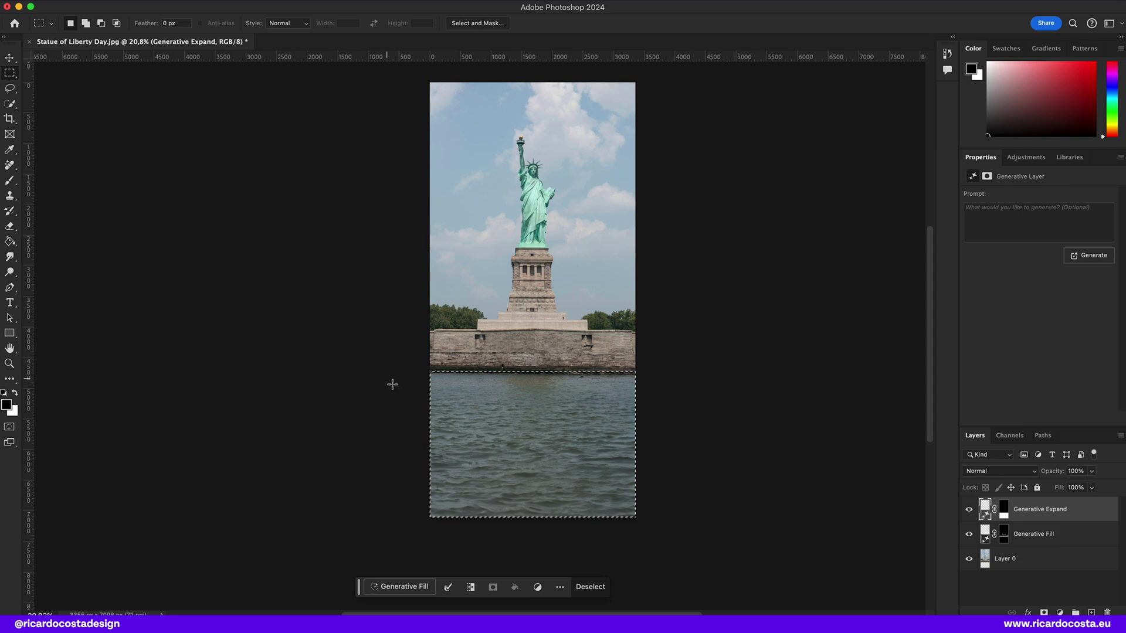
# Step: Generate a 'reflection' fill in the selected water and compare variations, ending on the first
pyautogui.click(396, 587)
pyautogui.write('ref')
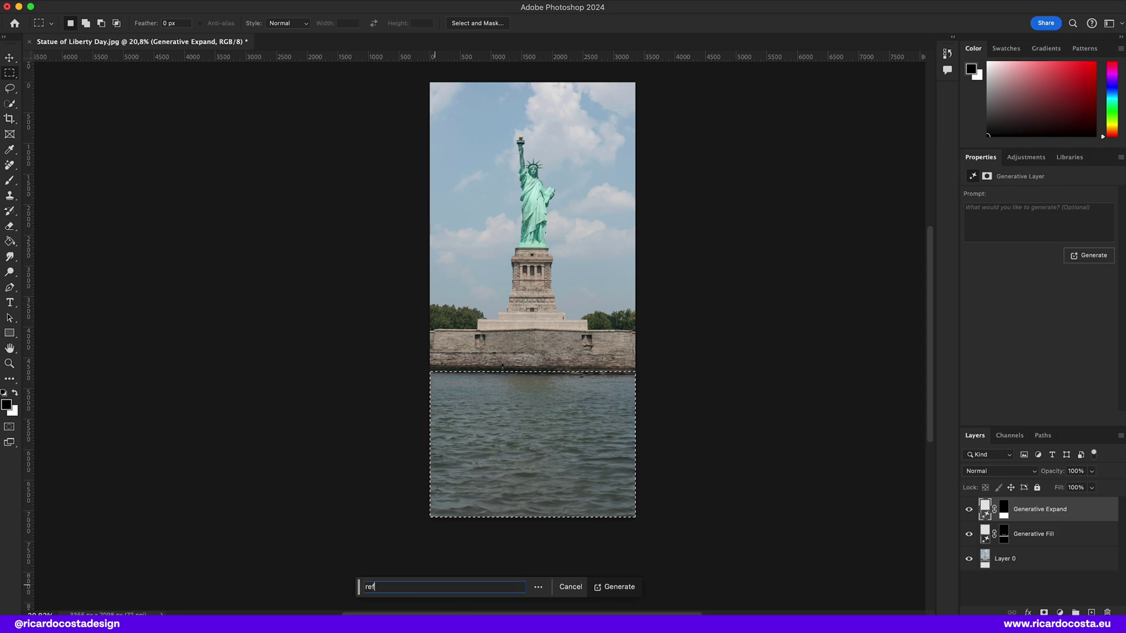
pyautogui.write('lection')
pyautogui.press('Return')
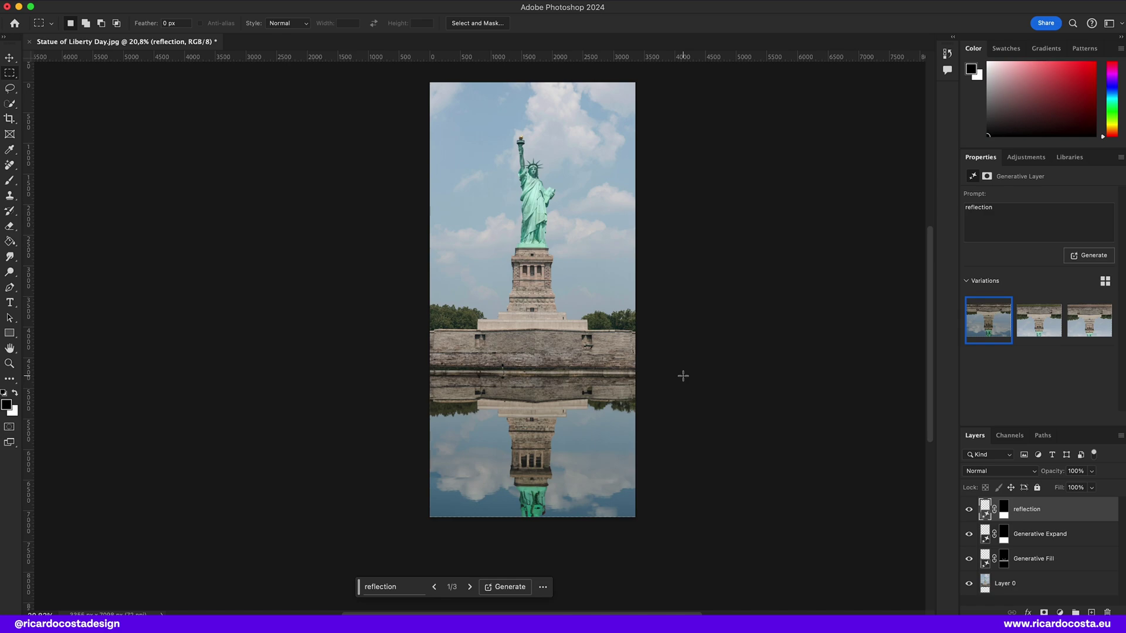
pyautogui.click(469, 588)
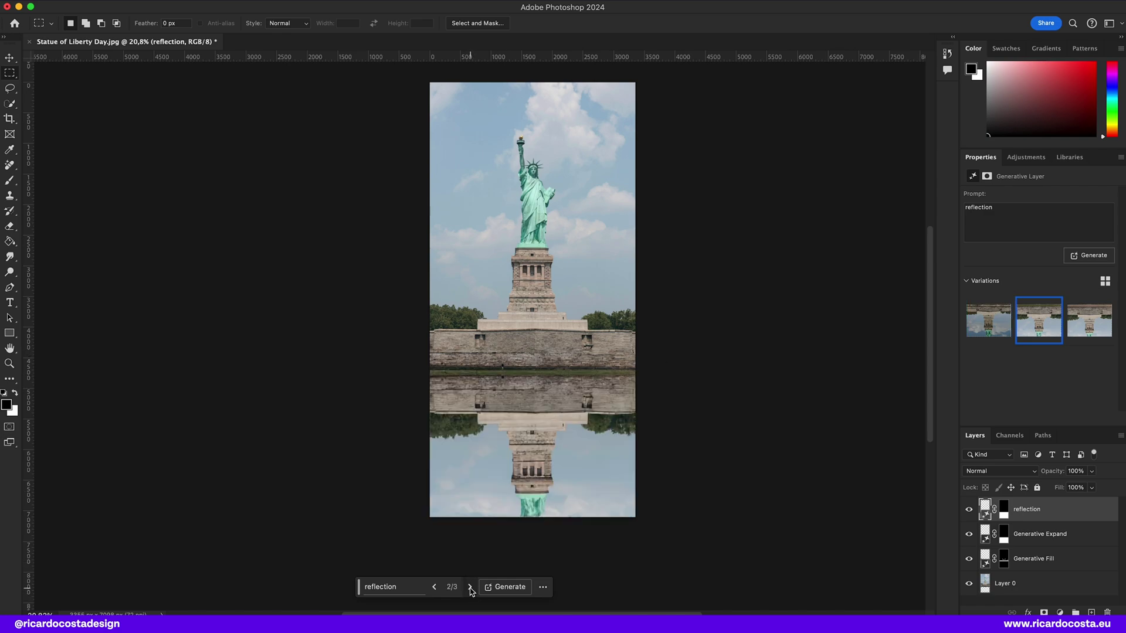
pyautogui.click(470, 587)
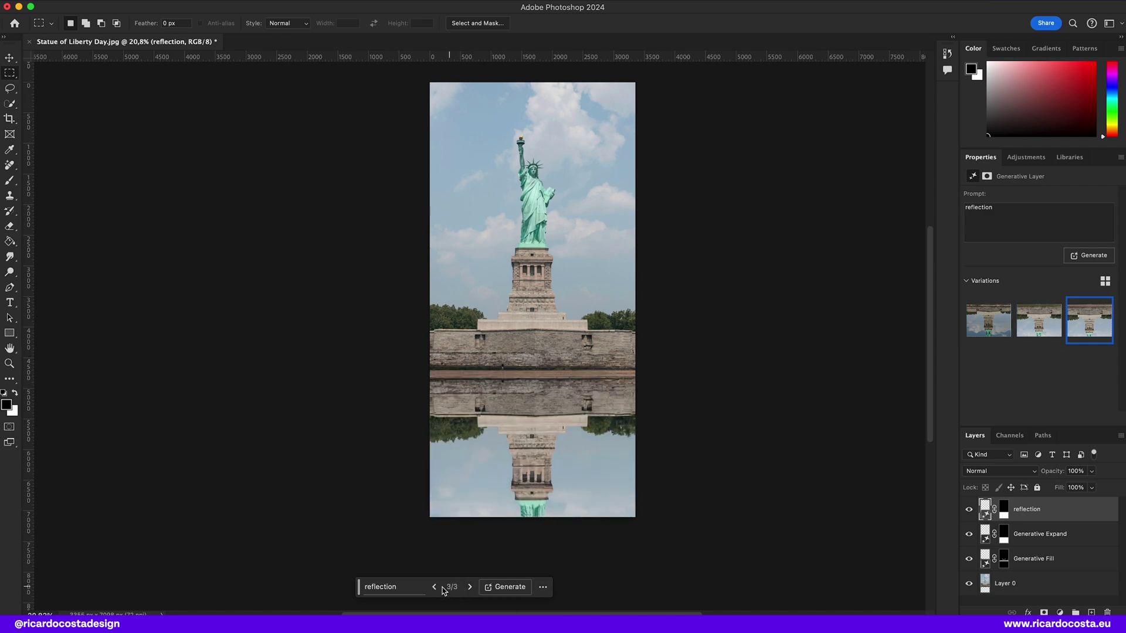
pyautogui.click(434, 587)
pyautogui.click(433, 586)
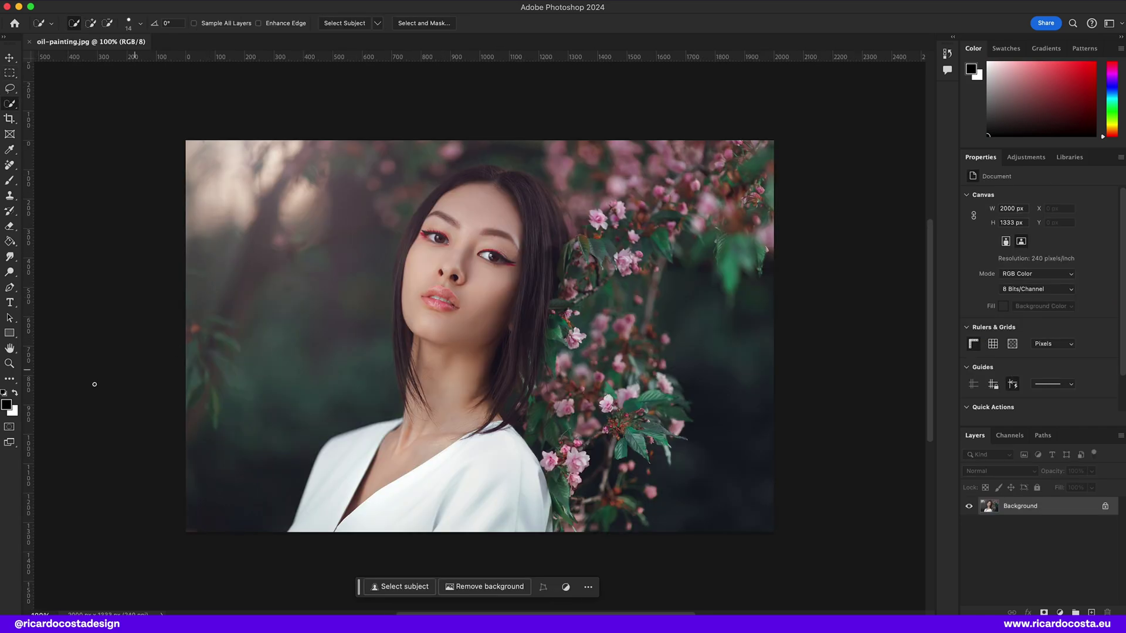
# Step: In Quick Mask mode, flood-fill the whole portrait with the Paint Bucket
pyautogui.press('q')
pyautogui.press('i')
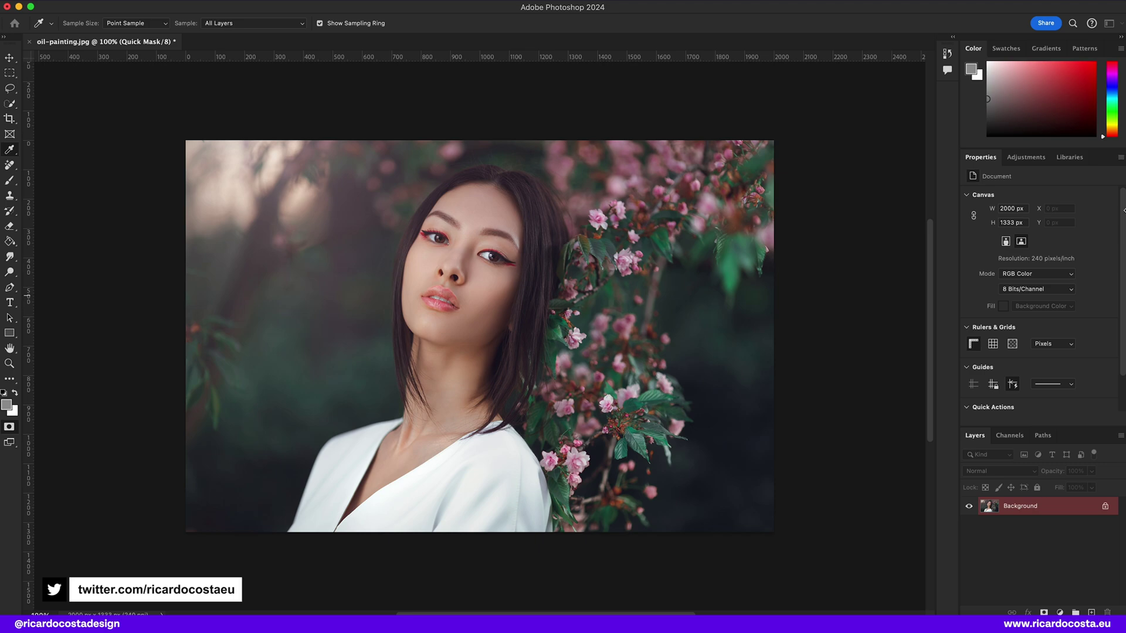
pyautogui.press('g')
pyautogui.click(445, 366)
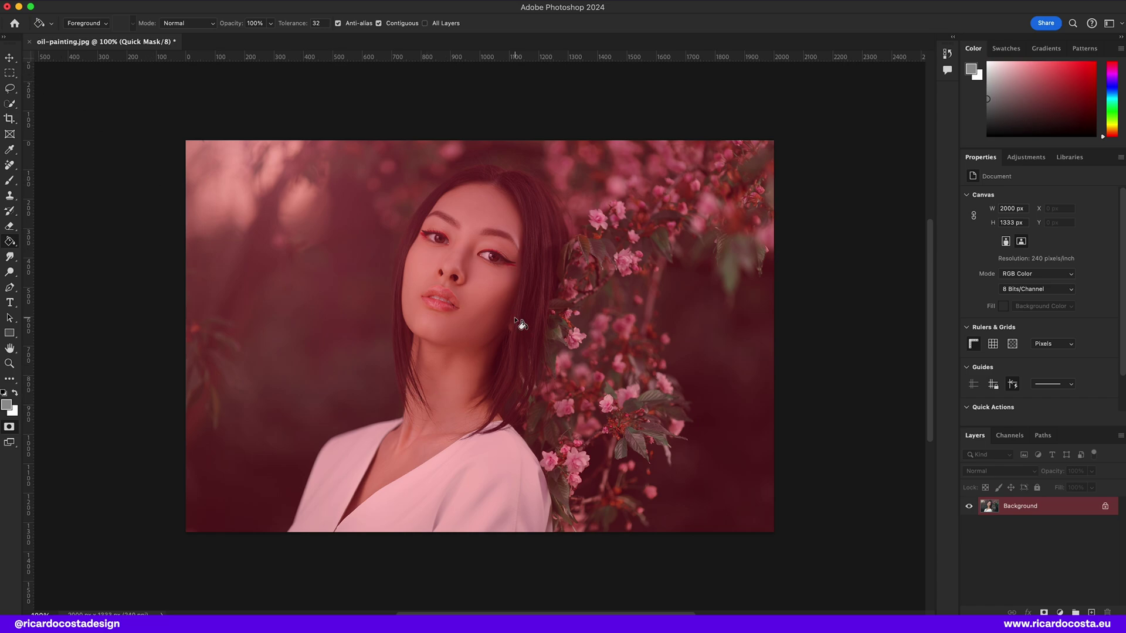
# Step: Turn the mask into a whole-image selection and generate a 'detailed oil painting' version
pyautogui.press('q')
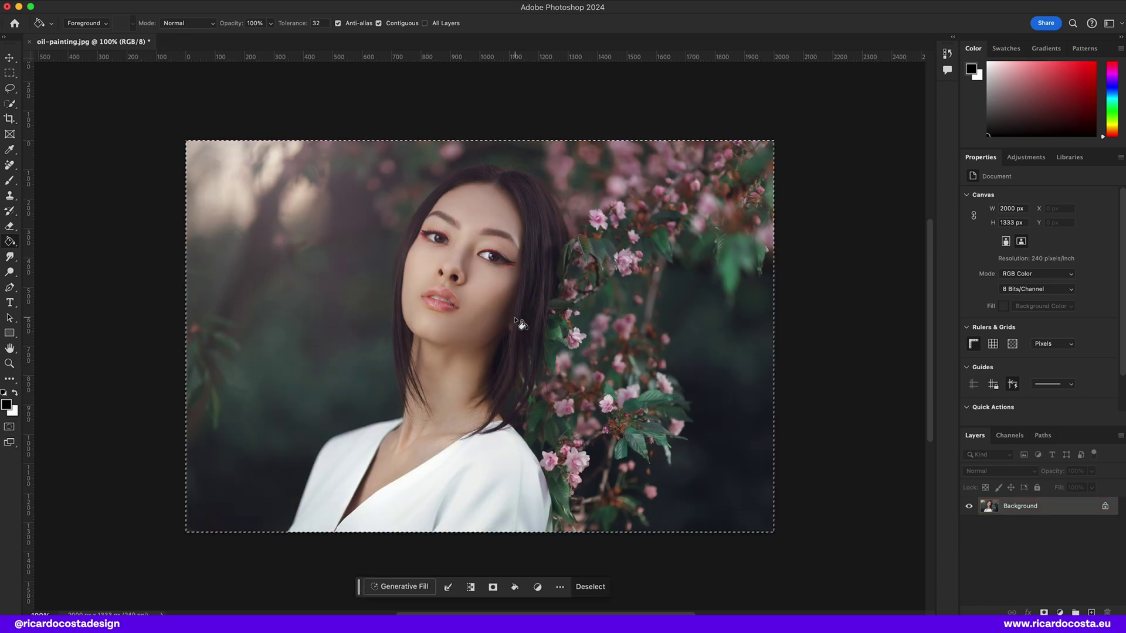
pyautogui.click(409, 590)
pyautogui.write('detaile')
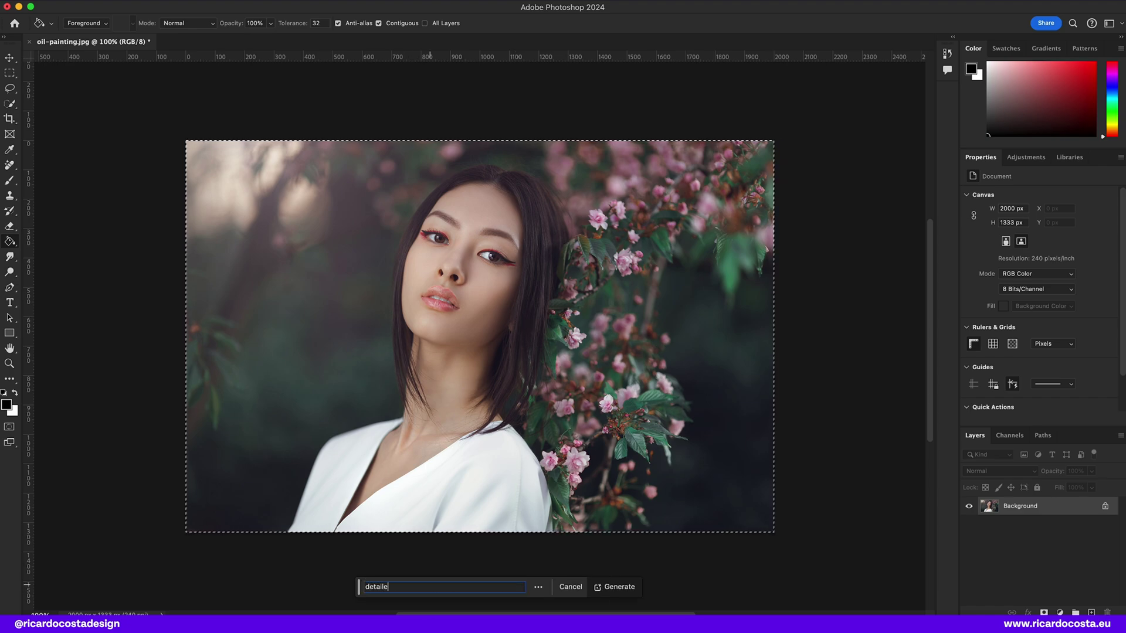
pyautogui.write('d oi')
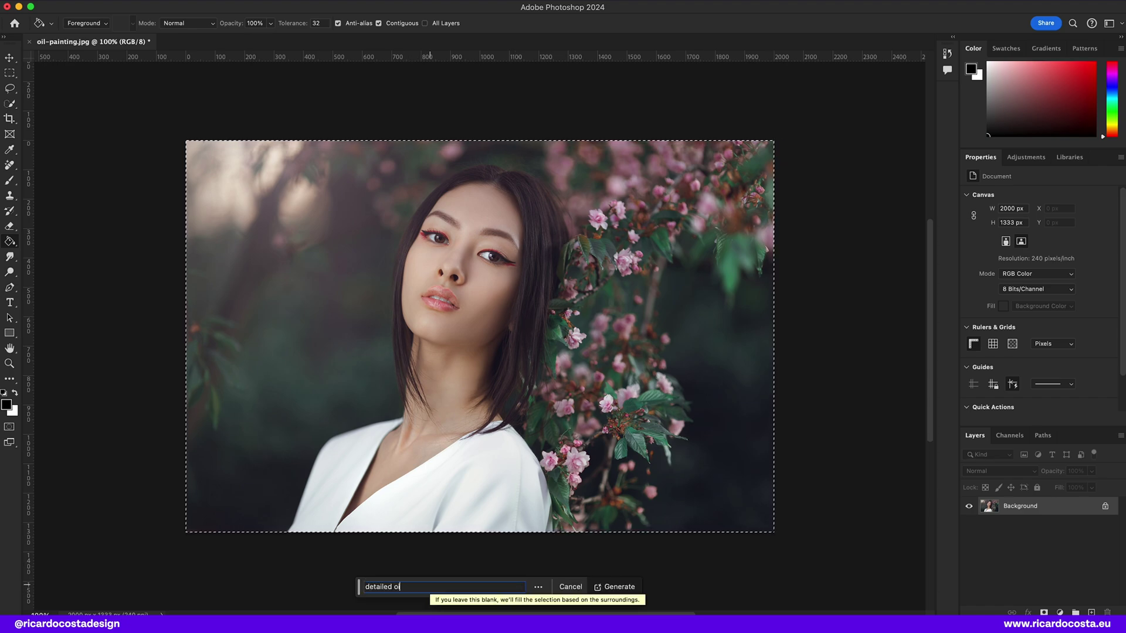
pyautogui.write('l painting')
pyautogui.press('Return')
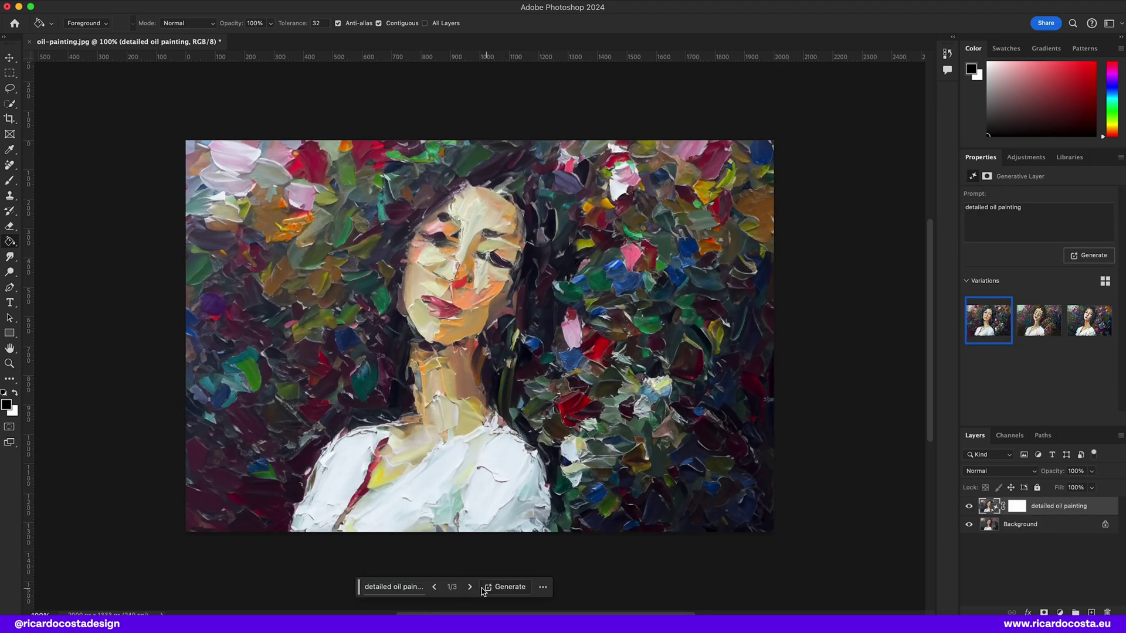
# Step: Keep the third oil-painting variation, then start lassoing the left eye in the close-up portrait
pyautogui.click(470, 588)
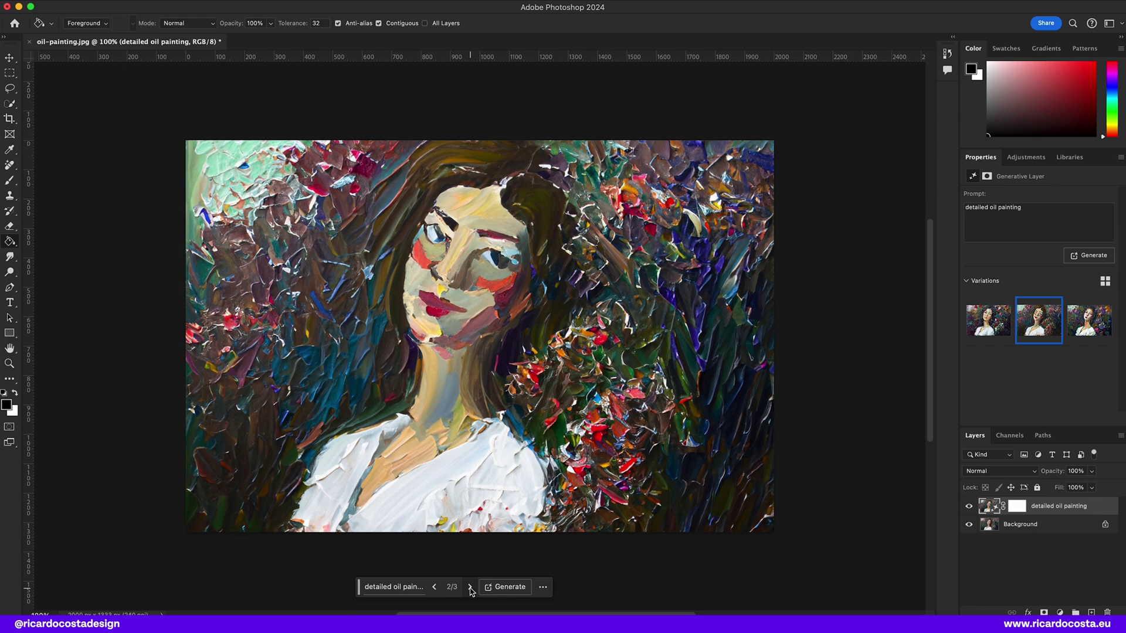
pyautogui.click(471, 588)
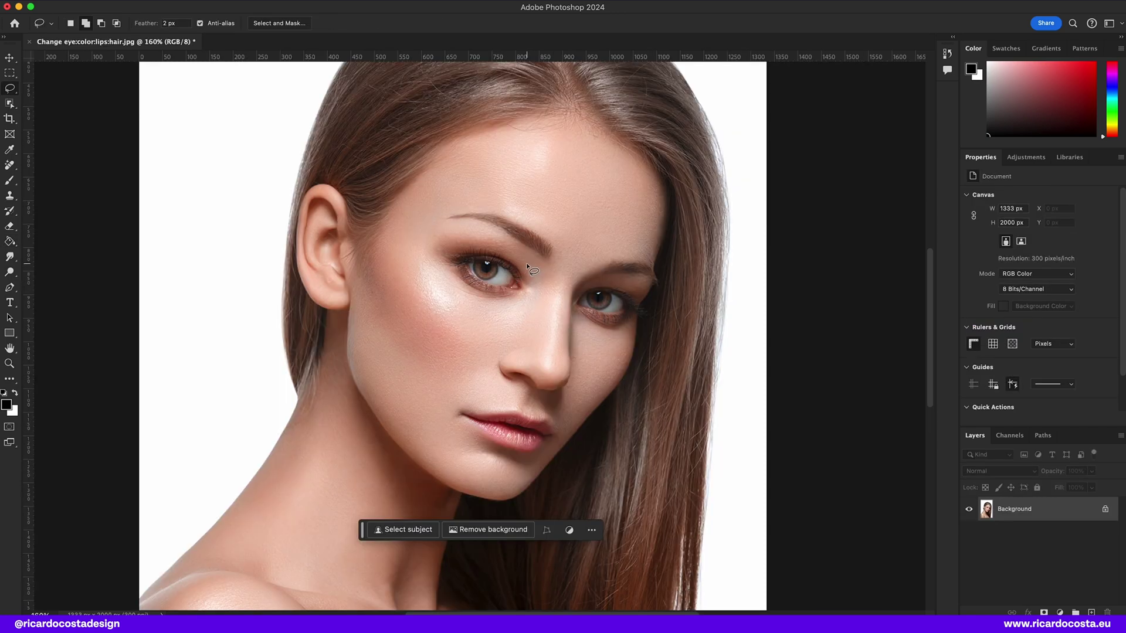
pyautogui.moveTo(526, 262)
pyautogui.mouseDown()
pyautogui.moveTo(485, 248)
pyautogui.moveTo(452, 262)
pyautogui.mouseUp()
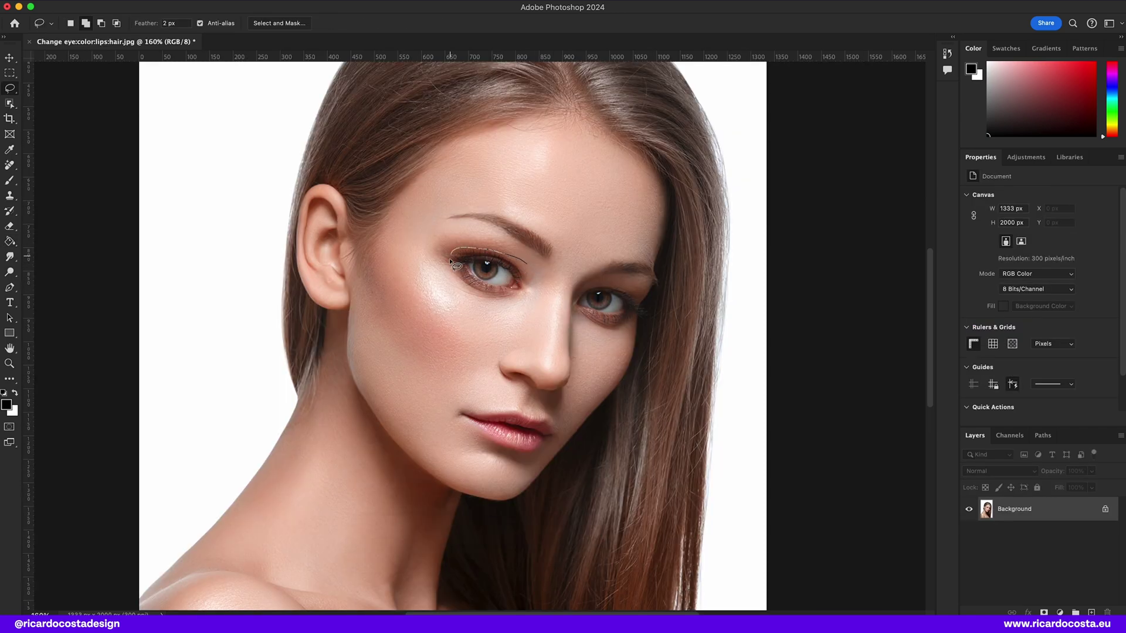
# Step: Lasso both eyes and generate a 'green eyes' fill
pyautogui.moveTo(496, 299)
pyautogui.mouseDown()
pyautogui.moveTo(524, 298)
pyautogui.moveTo(527, 264)
pyautogui.mouseUp()
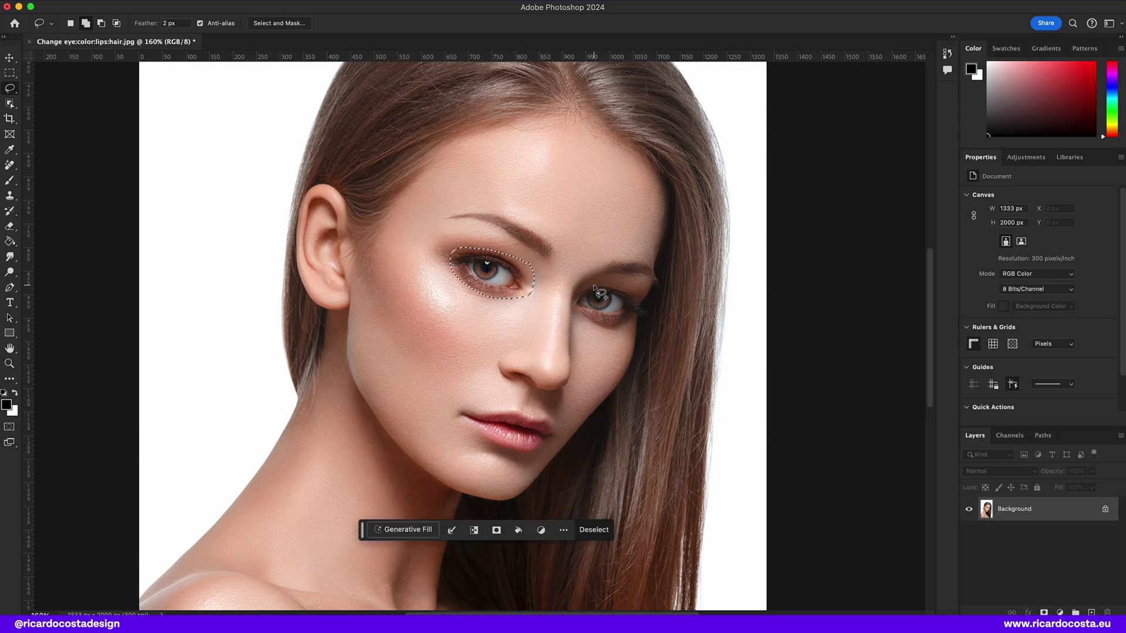
pyautogui.moveTo(593, 285)
pyautogui.mouseDown()
pyautogui.moveTo(575, 304)
pyautogui.moveTo(583, 317)
pyautogui.moveTo(636, 319)
pyautogui.moveTo(635, 297)
pyautogui.moveTo(593, 286)
pyautogui.mouseUp()
pyautogui.click(410, 530)
pyautogui.write('gre')
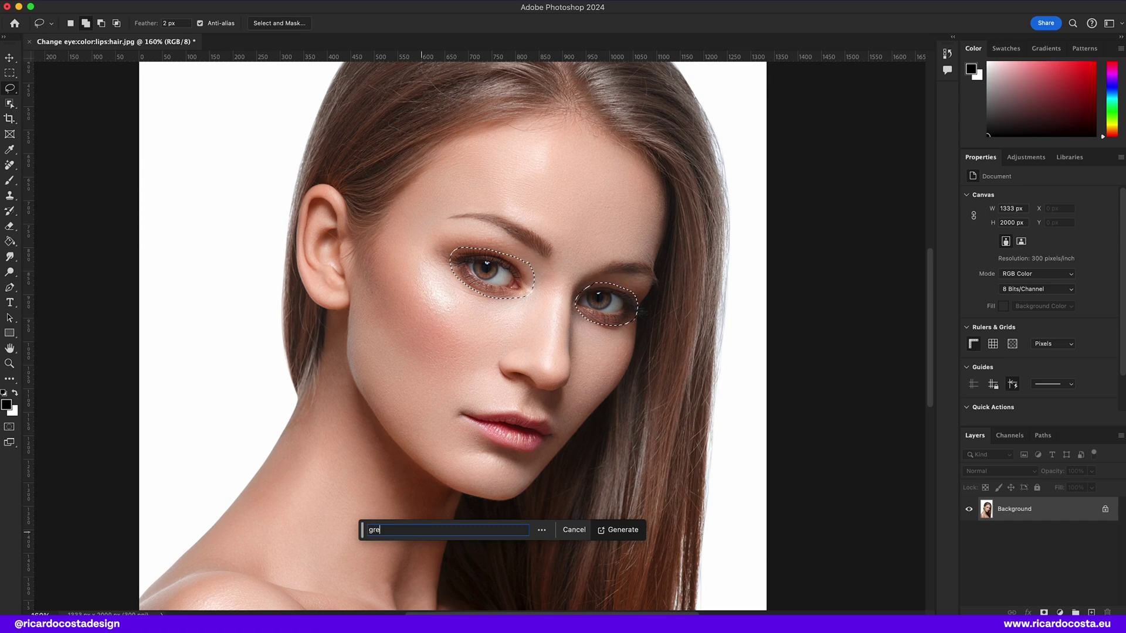
pyautogui.write('en eyes')
pyautogui.press('Return')
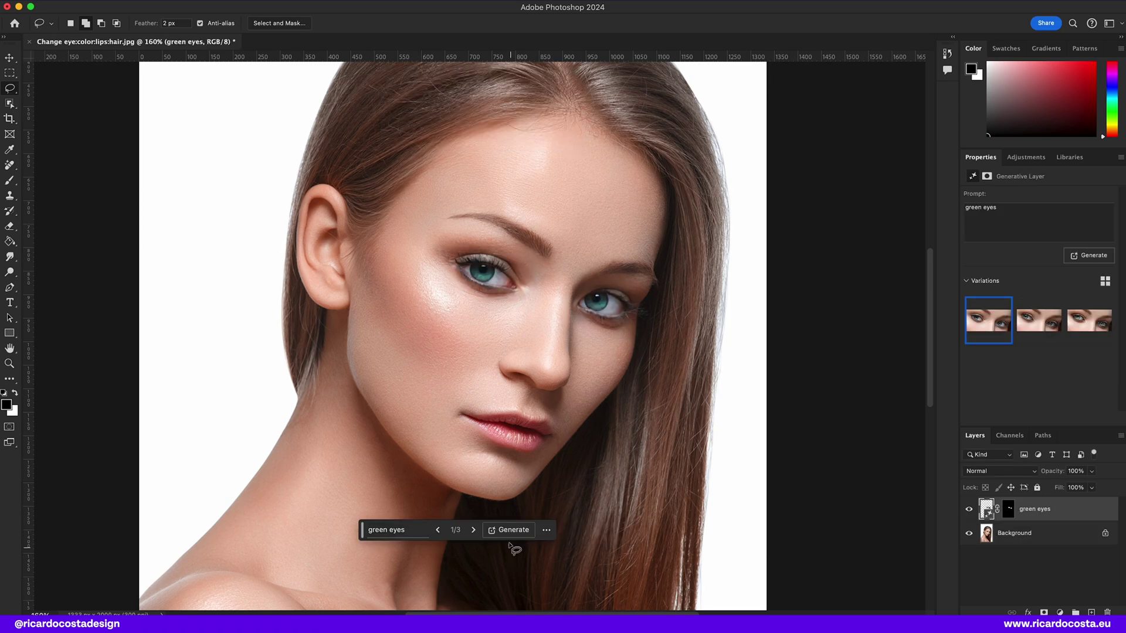
# Step: Compare the green-eye variations, keep the teal variation 1 of 3, and zoom out
pyautogui.click(473, 529)
pyautogui.click(474, 531)
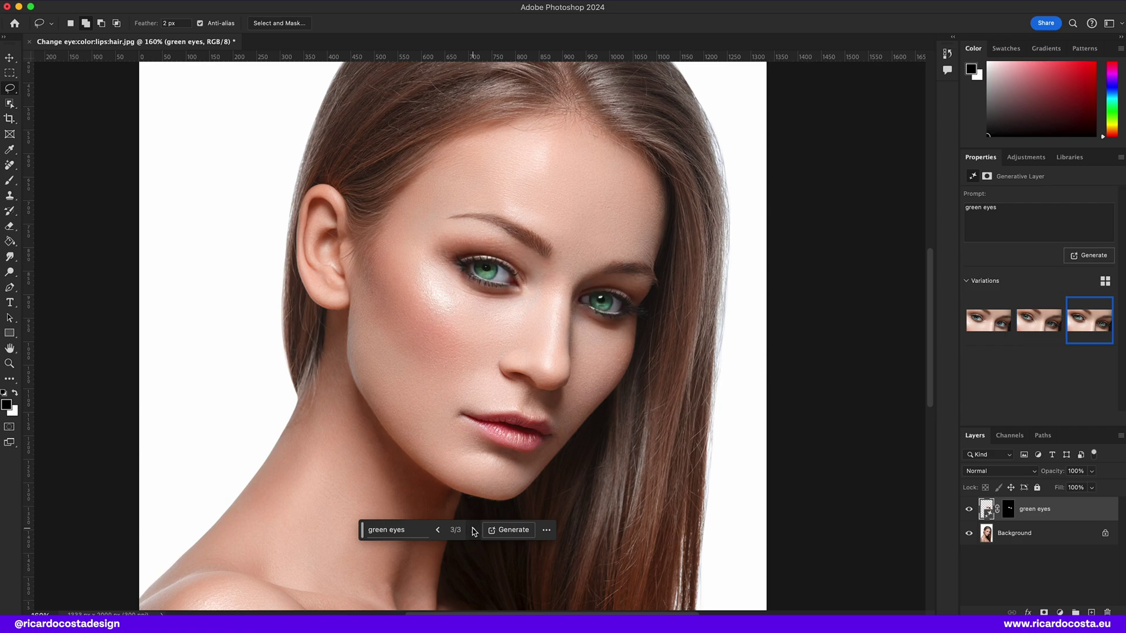
pyautogui.click(474, 530)
pyautogui.press('super+1')
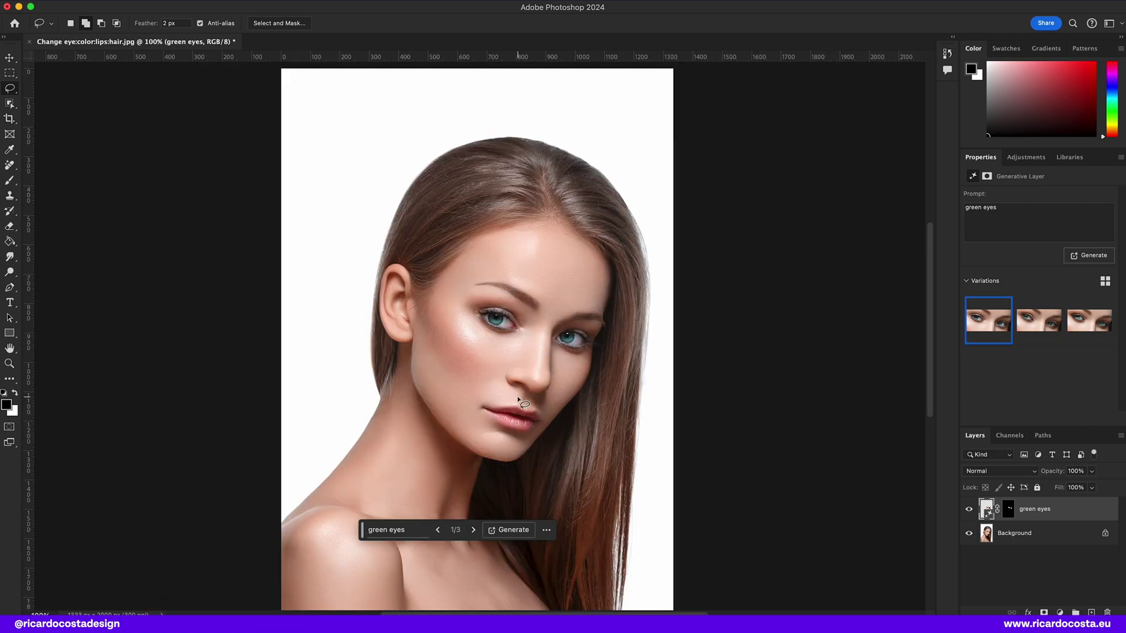
# Step: Lasso the hair, excluding the face, and generate a 'blonde hair' fill
pyautogui.moveTo(547, 229)
pyautogui.mouseDown()
pyautogui.moveTo(488, 242)
pyautogui.moveTo(434, 297)
pyautogui.mouseUp()
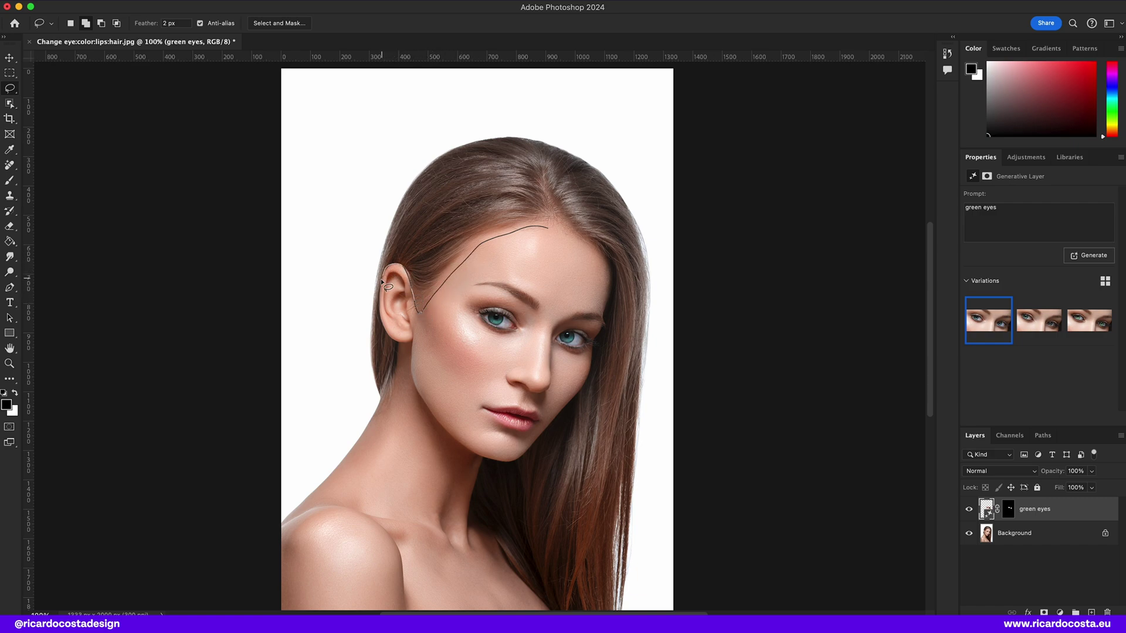
pyautogui.moveTo(403, 349)
pyautogui.mouseDown()
pyautogui.moveTo(397, 398)
pyautogui.moveTo(360, 315)
pyautogui.moveTo(391, 179)
pyautogui.moveTo(501, 132)
pyautogui.moveTo(608, 170)
pyautogui.moveTo(652, 262)
pyautogui.moveTo(655, 450)
pyautogui.moveTo(633, 610)
pyautogui.mouseUp()
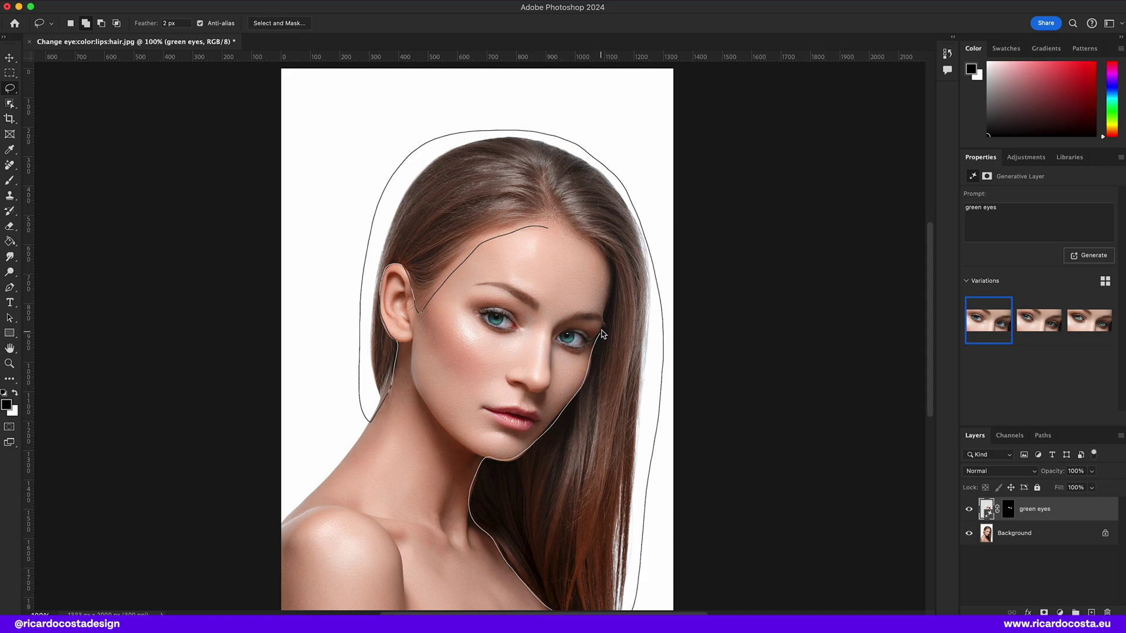
pyautogui.moveTo(592, 248); pyautogui.dragTo(550, 229)
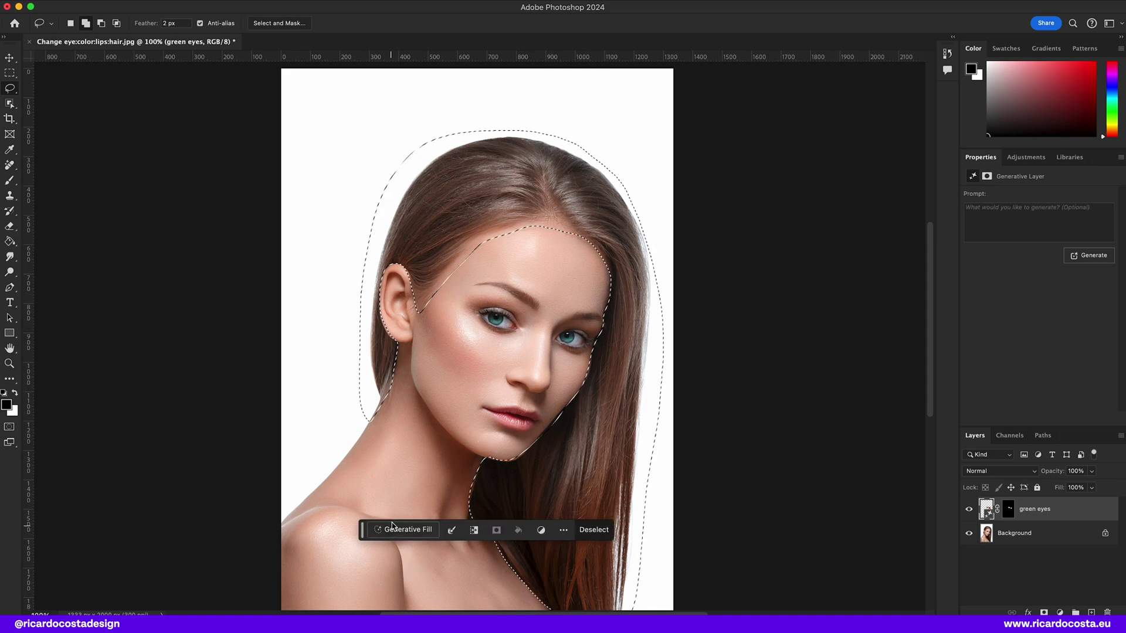
pyautogui.click(411, 530)
pyautogui.write('blonde hair')
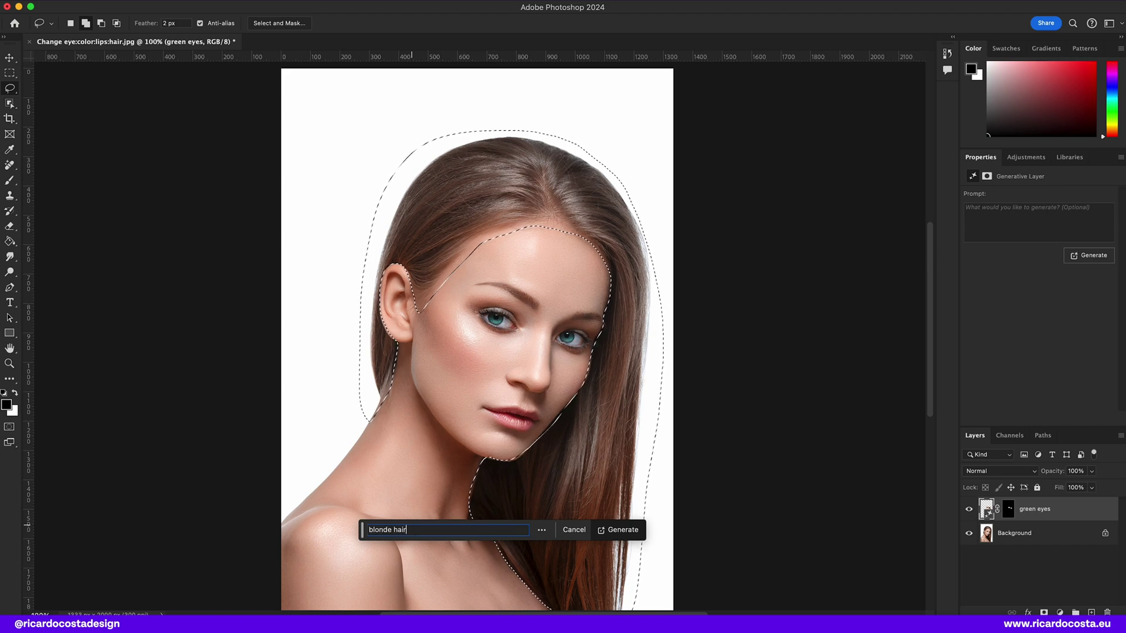
pyautogui.press('Return')
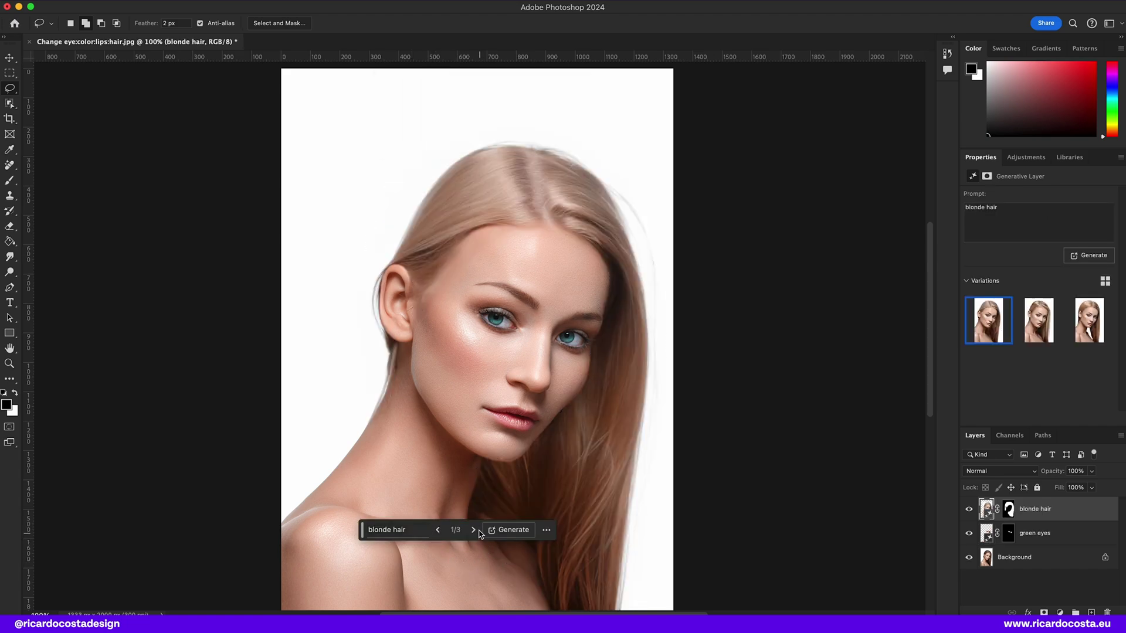
# Step: Compare the blonde hair variations and settle on variation 2 of 3
pyautogui.click(474, 531)
pyautogui.click(473, 531)
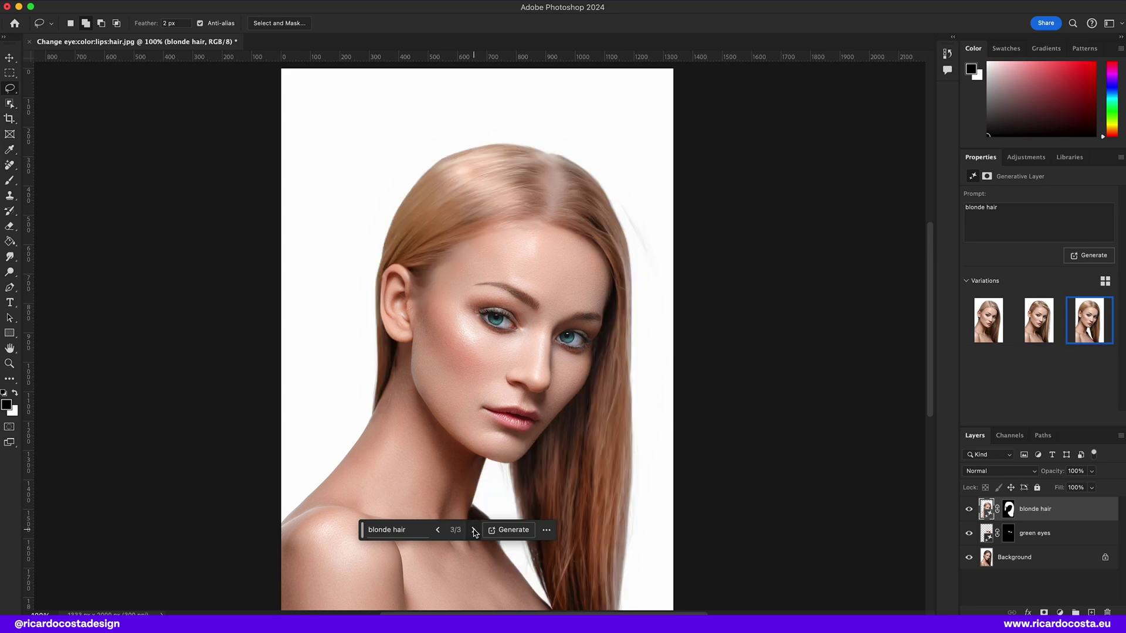
pyautogui.click(440, 530)
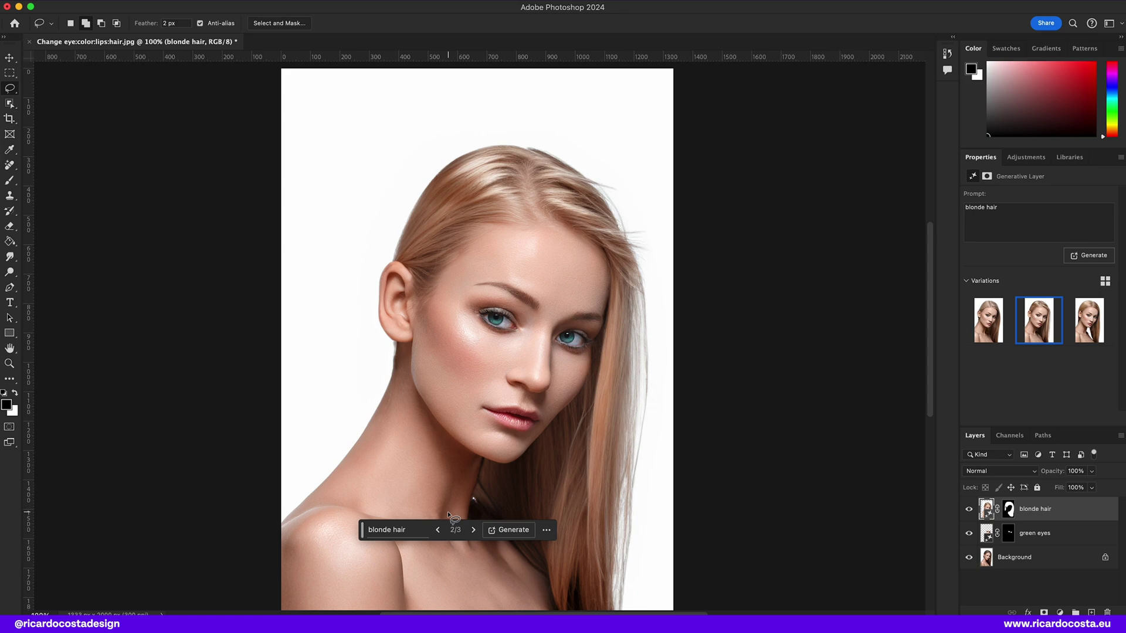
# Step: Lasso the lips and generate a 'pink lips' fill
pyautogui.moveTo(481, 410)
pyautogui.mouseDown()
pyautogui.moveTo(522, 432)
pyautogui.moveTo(539, 427)
pyautogui.mouseUp()
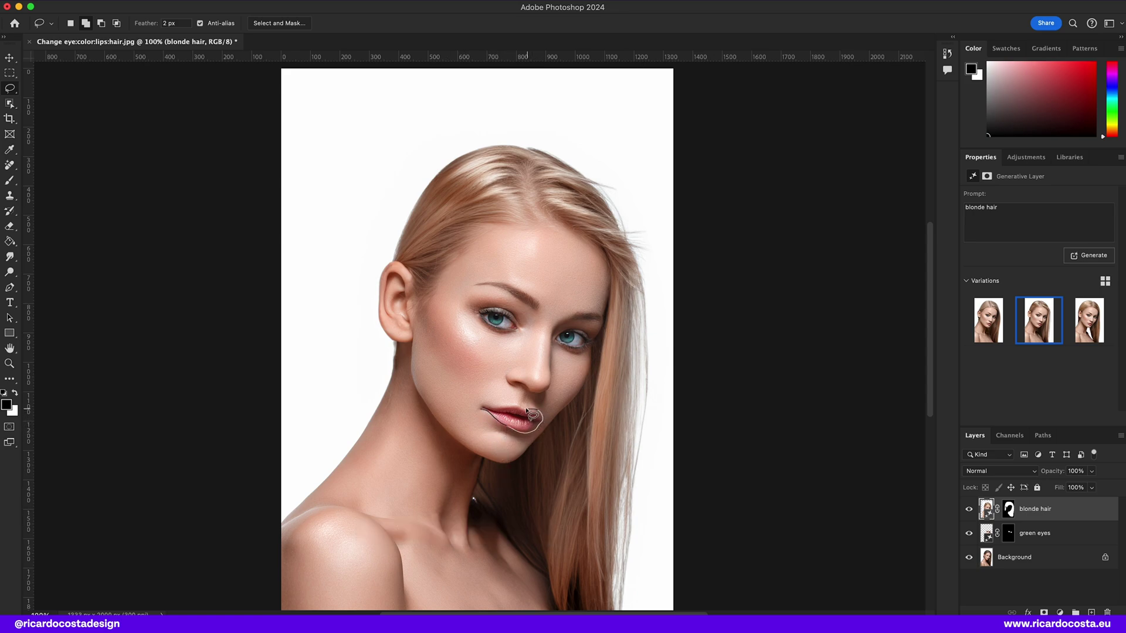
pyautogui.moveTo(482, 409); pyautogui.dragTo(481, 408)
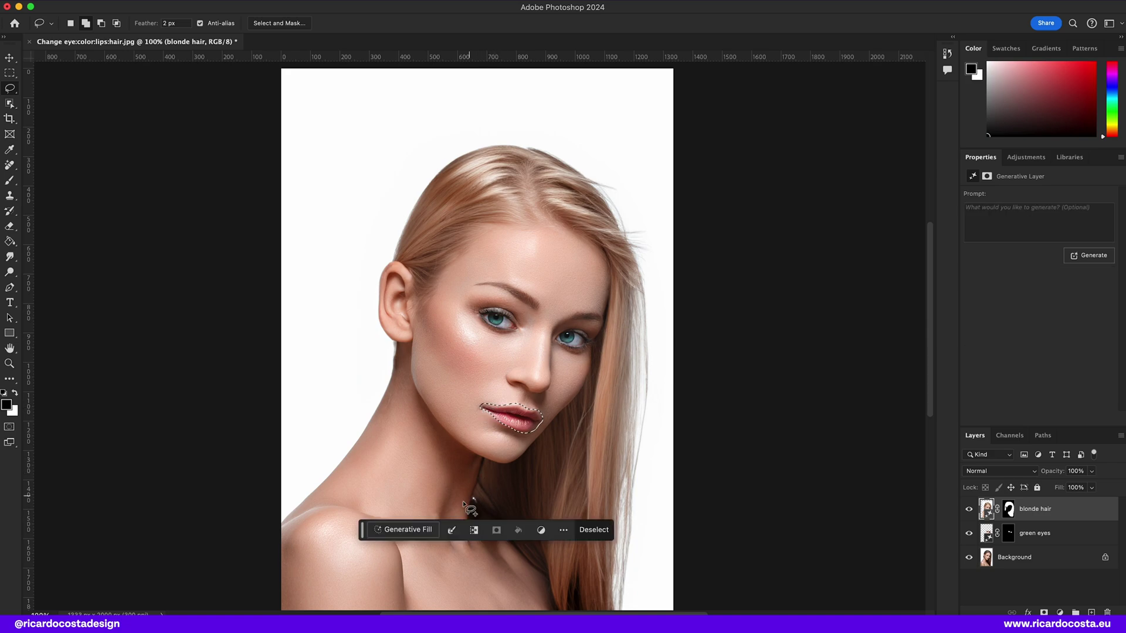
pyautogui.click(403, 530)
pyautogui.write('pink lips')
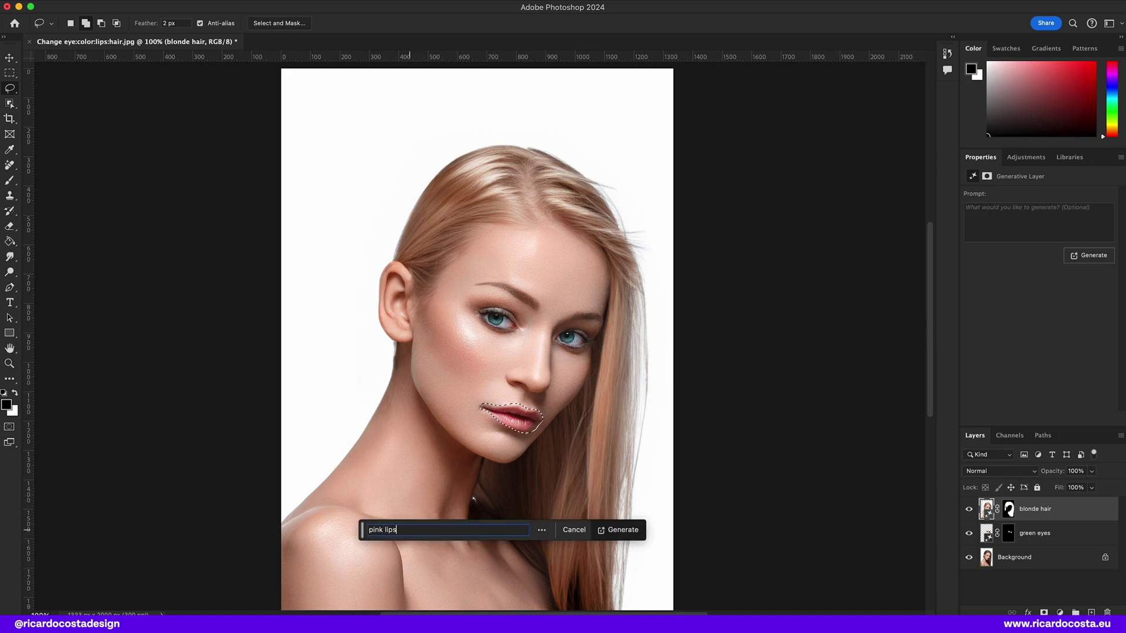
pyautogui.press('Return')
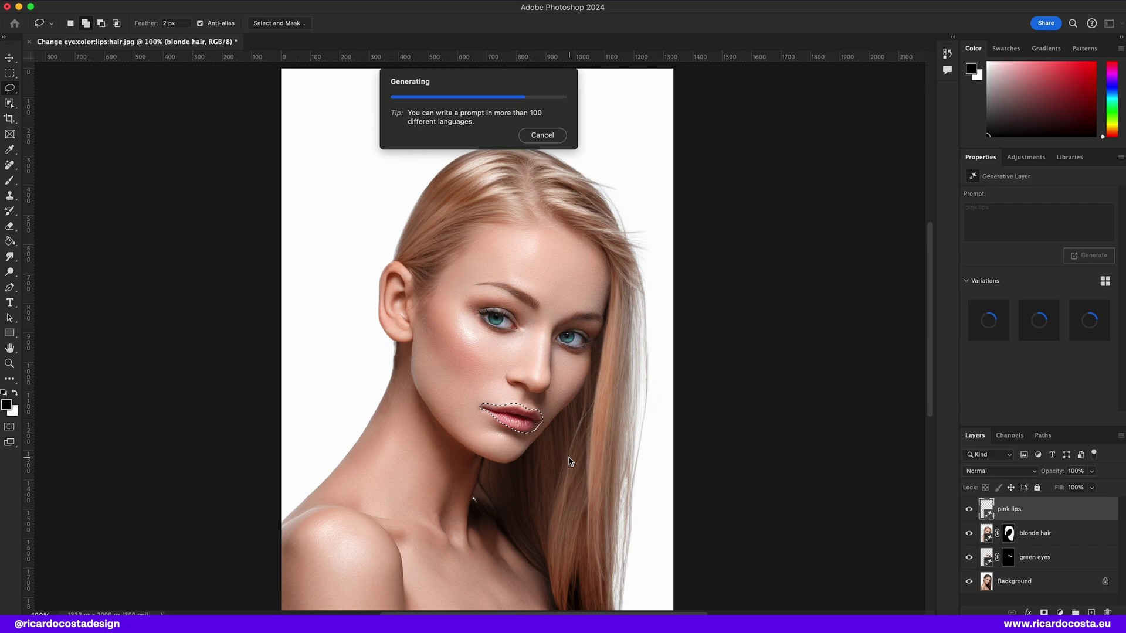
# Step: Keep the first, deeper pink lips variation and begin outlining a necklace band across the neck
pyautogui.click(473, 529)
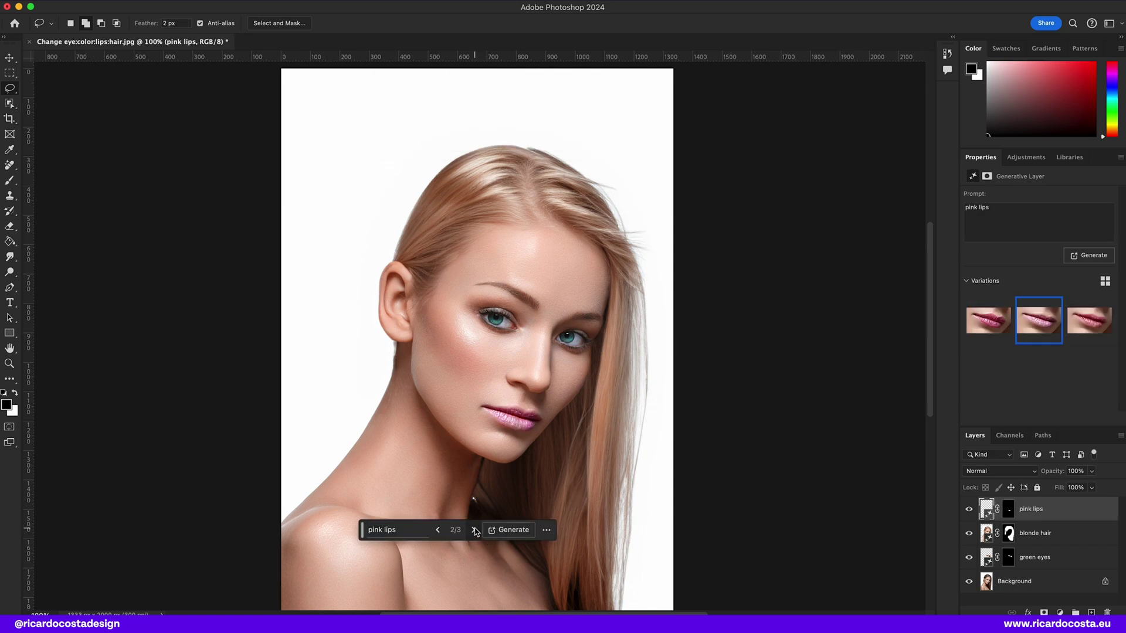
pyautogui.click(474, 530)
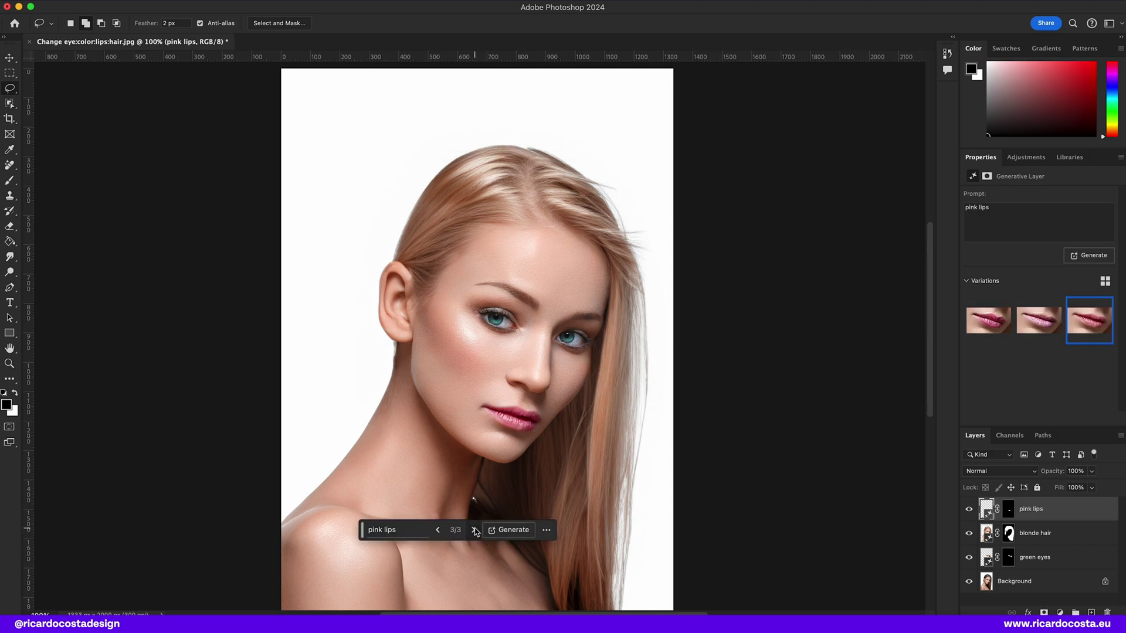
pyautogui.click(474, 530)
pyautogui.scroll(-4, 551, 433)
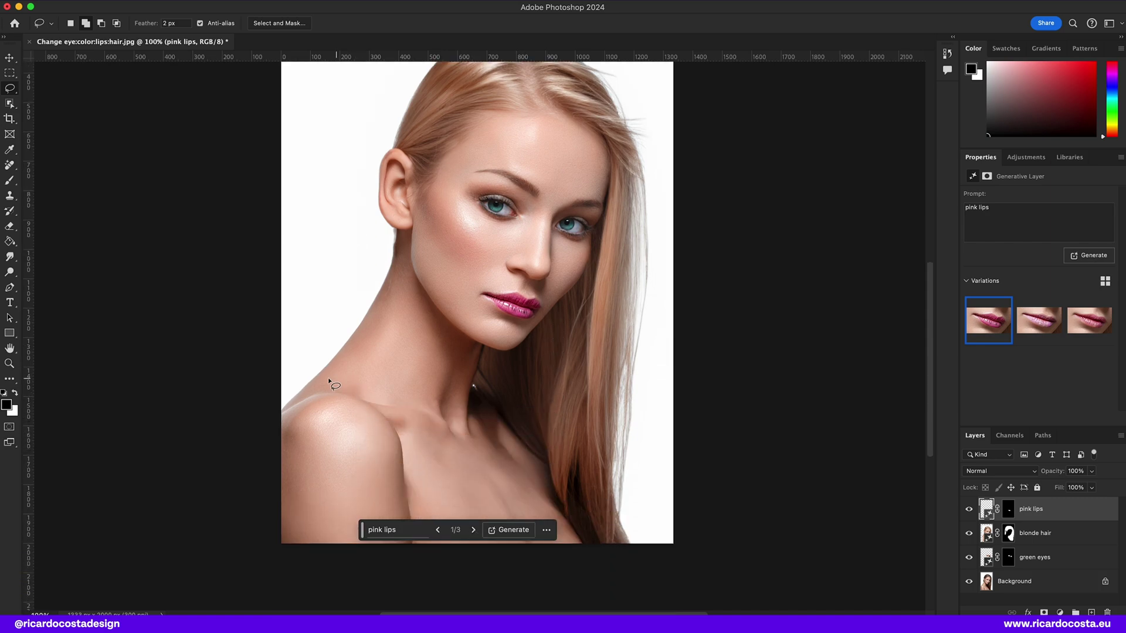
pyautogui.moveTo(315, 378); pyautogui.dragTo(371, 390)
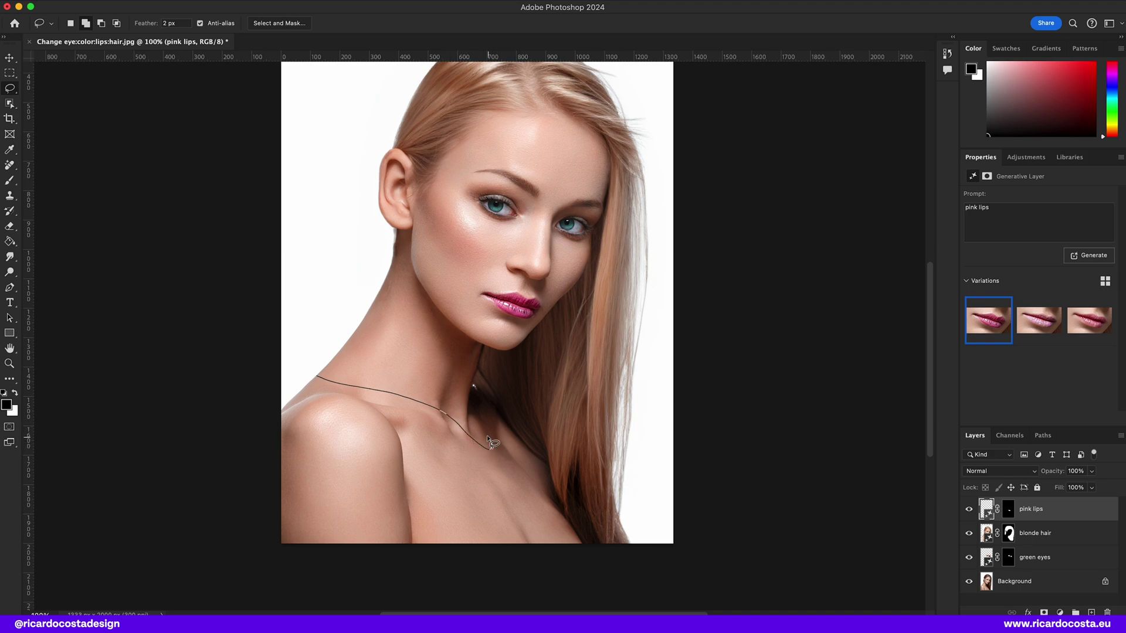
# Step: Finish the necklace outline across the neck and generate a 'gold necklace' fill
pyautogui.moveTo(469, 403); pyautogui.dragTo(502, 465)
pyautogui.moveTo(383, 401); pyautogui.dragTo(310, 383)
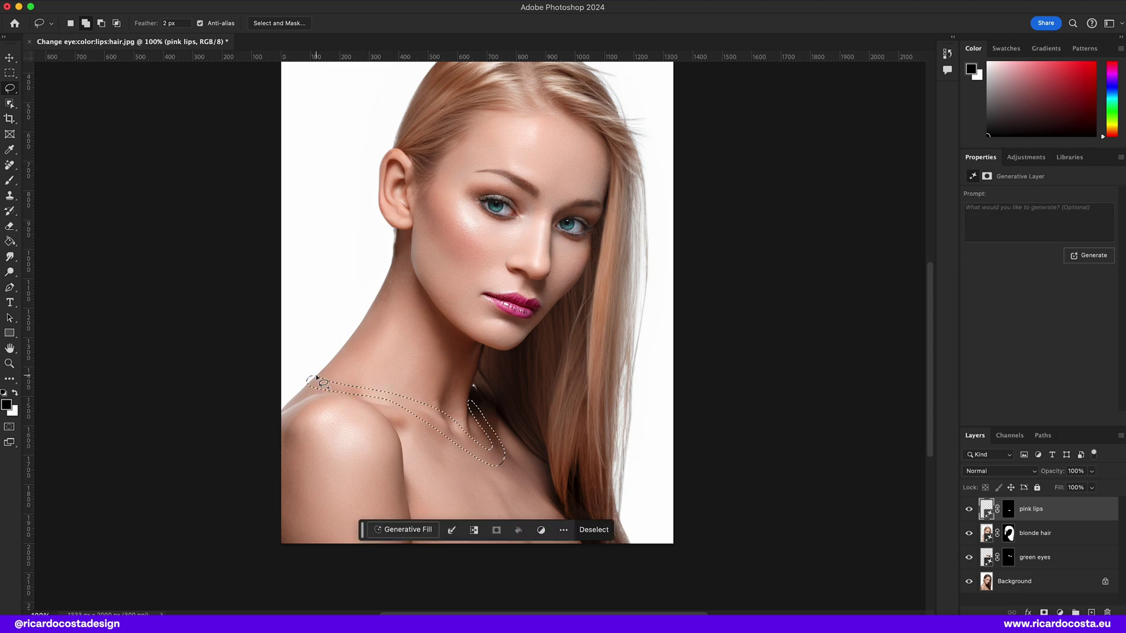
pyautogui.click(394, 529)
pyautogui.write('gold necklace')
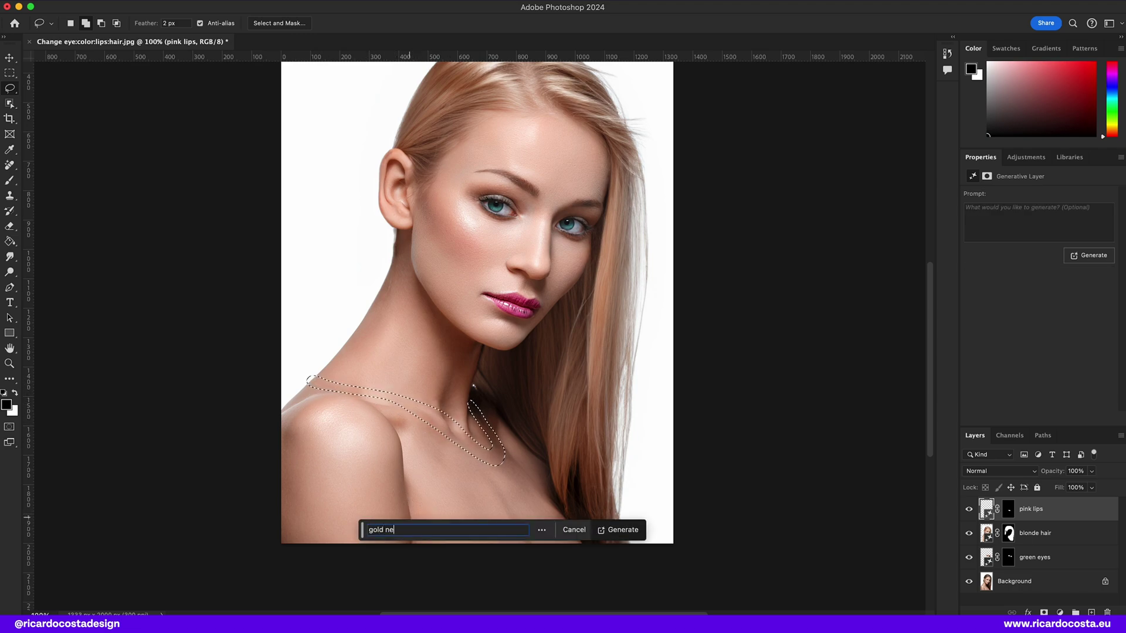
pyautogui.press('Return')
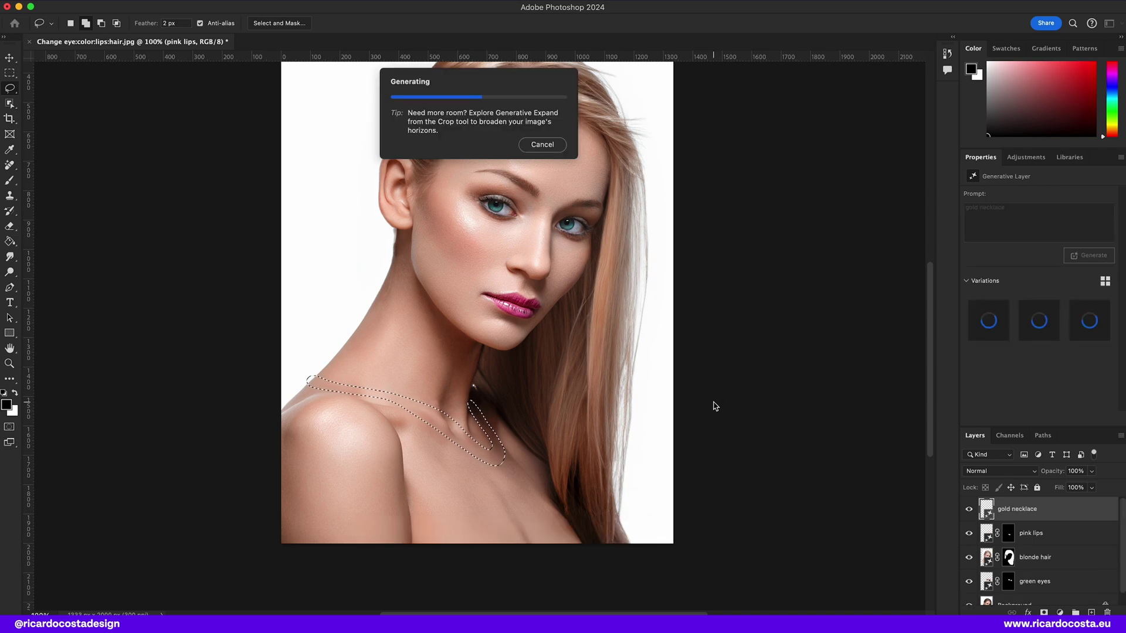
# Step: Choose the thicker multi-strand necklace, variation 2 of 3
pyautogui.scroll(2, 715, 406)
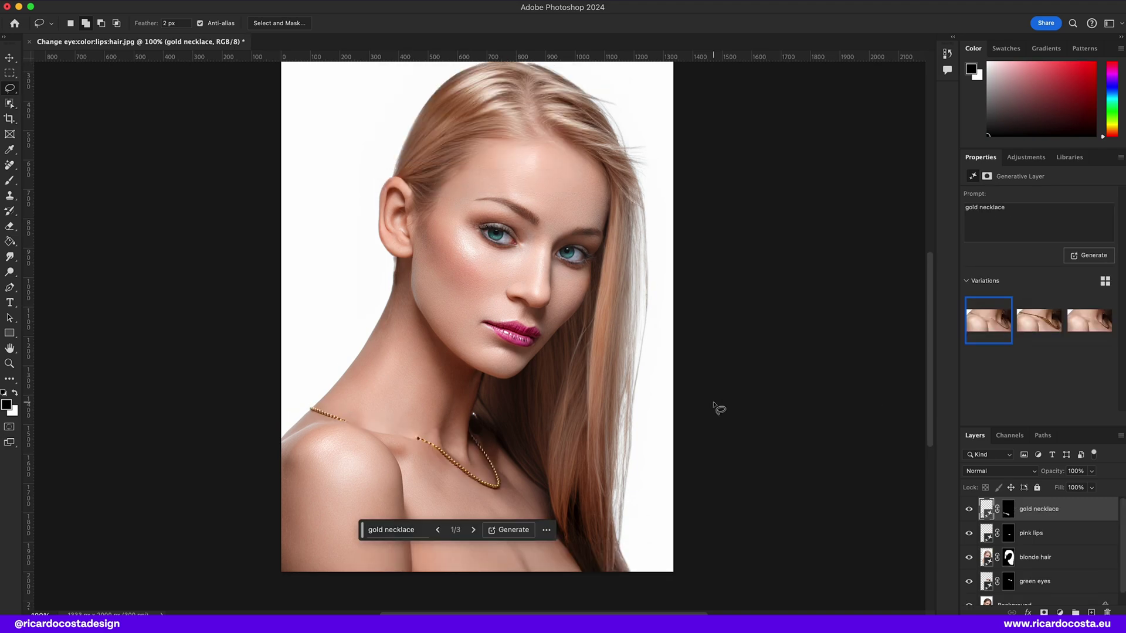
pyautogui.click(474, 530)
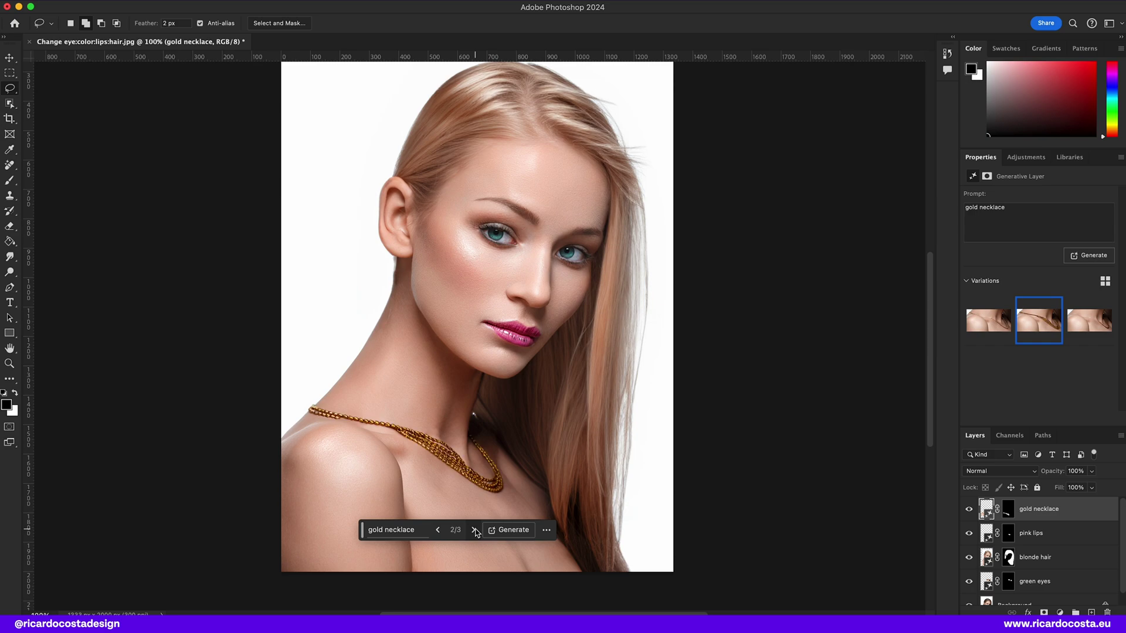
pyautogui.click(474, 530)
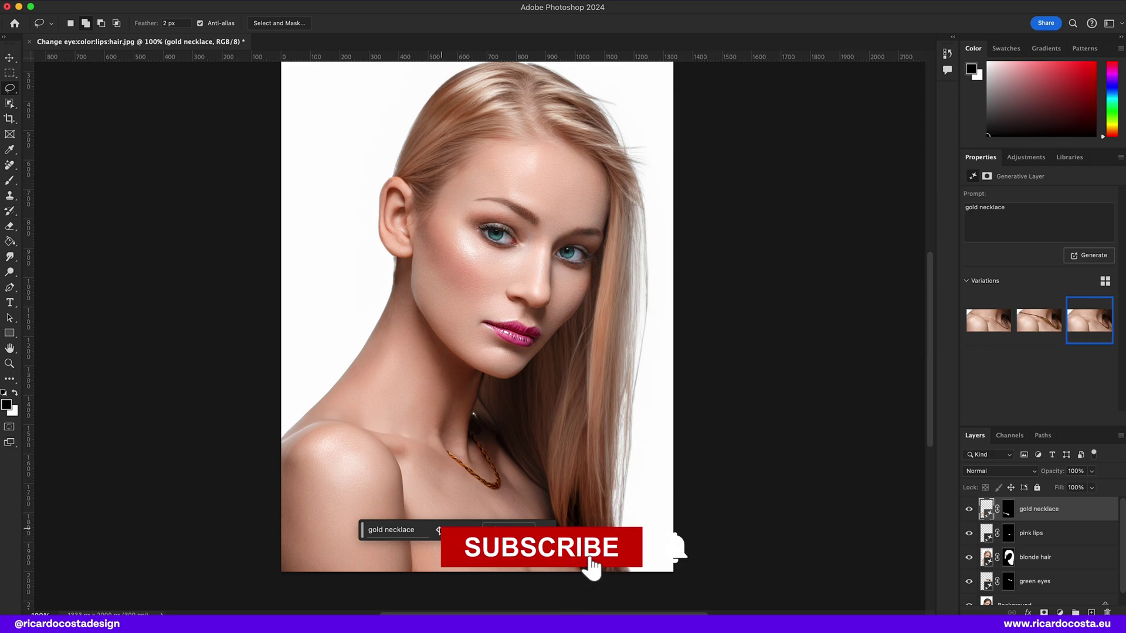
pyautogui.click(438, 530)
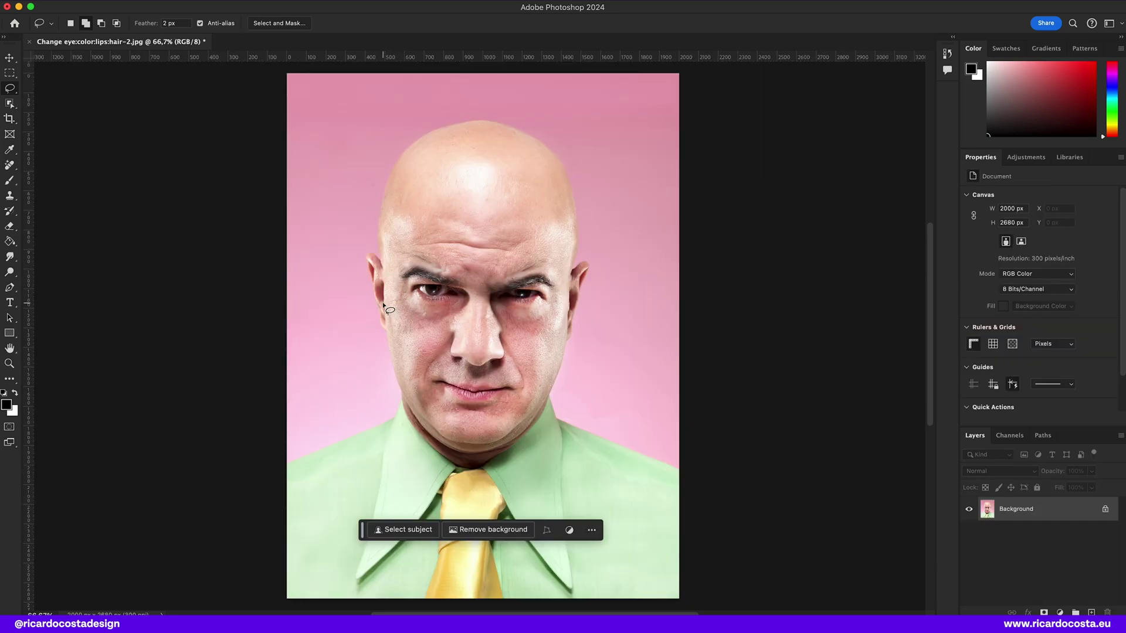
# Step: Lasso the space around the bald head, excluding the face, and generate 'long hair'
pyautogui.moveTo(392, 342)
pyautogui.mouseDown()
pyautogui.moveTo(396, 411)
pyautogui.moveTo(366, 432)
pyautogui.moveTo(330, 432)
pyautogui.moveTo(293, 302)
pyautogui.moveTo(311, 168)
pyautogui.moveTo(371, 96)
pyautogui.moveTo(501, 82)
pyautogui.moveTo(602, 120)
pyautogui.moveTo(639, 197)
pyautogui.moveTo(659, 367)
pyautogui.moveTo(634, 426)
pyautogui.moveTo(578, 433)
pyautogui.moveTo(546, 408)
pyautogui.moveTo(595, 270)
pyautogui.moveTo(583, 259)
pyautogui.moveTo(568, 313)
pyautogui.moveTo(553, 261)
pyautogui.moveTo(520, 240)
pyautogui.moveTo(409, 226)
pyautogui.moveTo(392, 296)
pyautogui.mouseUp()
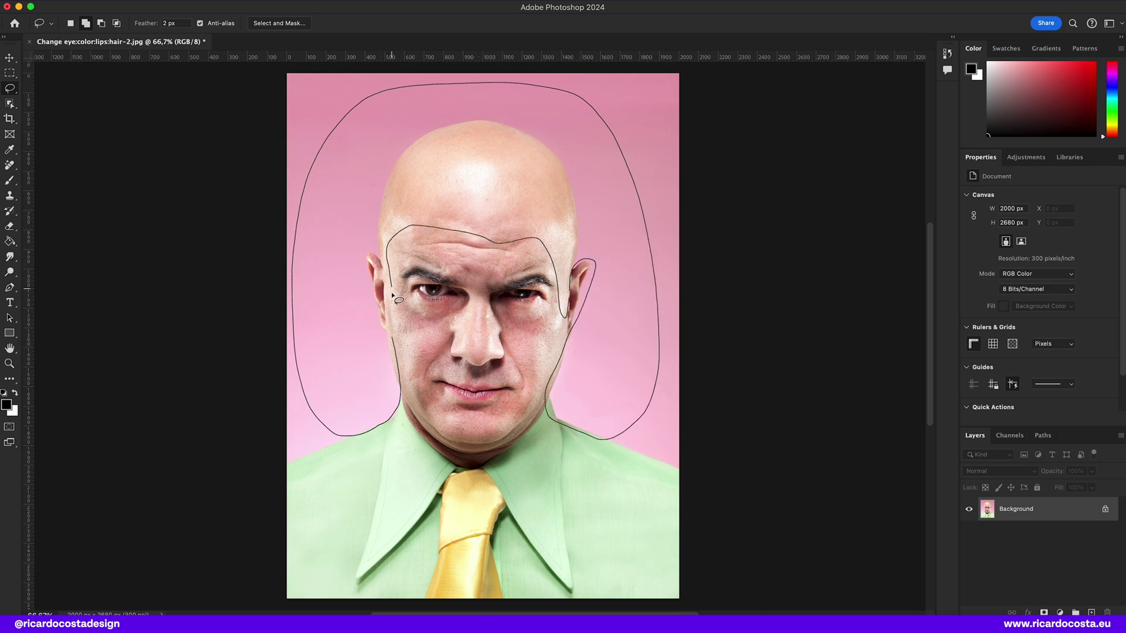
pyautogui.moveTo(380, 258)
pyautogui.mouseDown()
pyautogui.moveTo(367, 300)
pyautogui.moveTo(390, 335)
pyautogui.mouseUp()
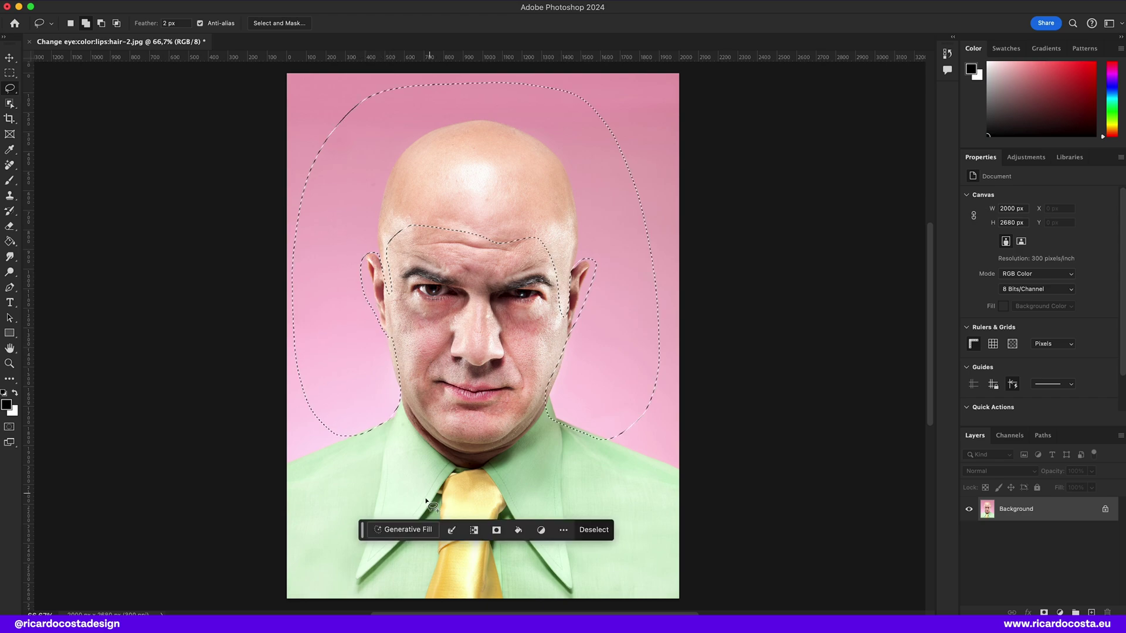
pyautogui.click(427, 529)
pyautogui.write('long hair')
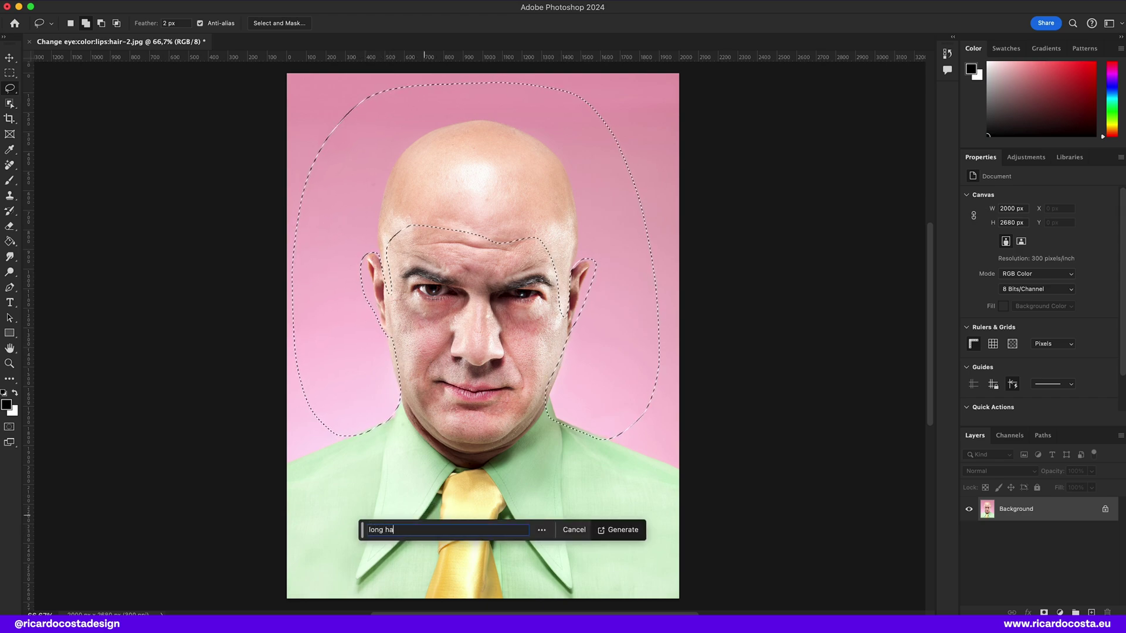
pyautogui.click(623, 531)
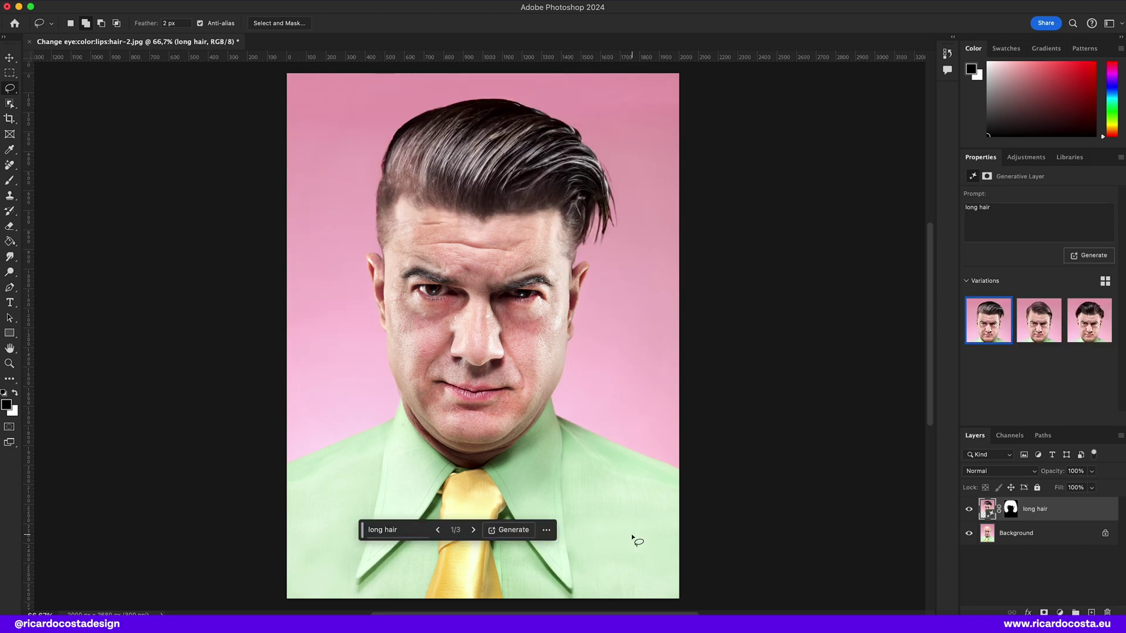
# Step: Keep the first, slicked-back hair variation and start outlining around the eyes
pyautogui.click(473, 530)
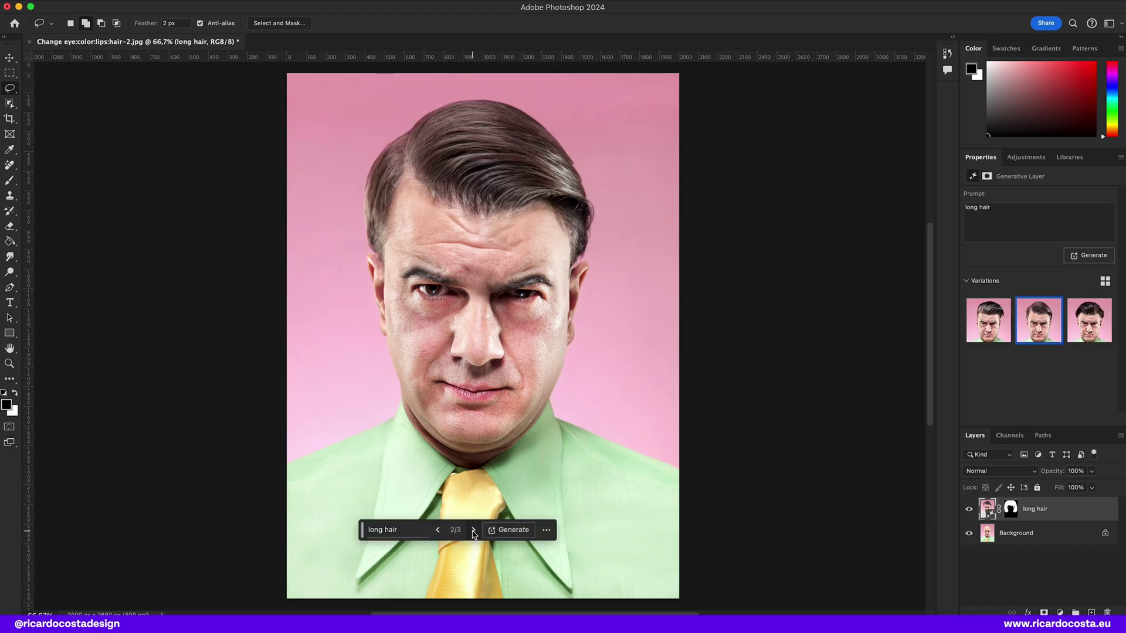
pyautogui.click(473, 531)
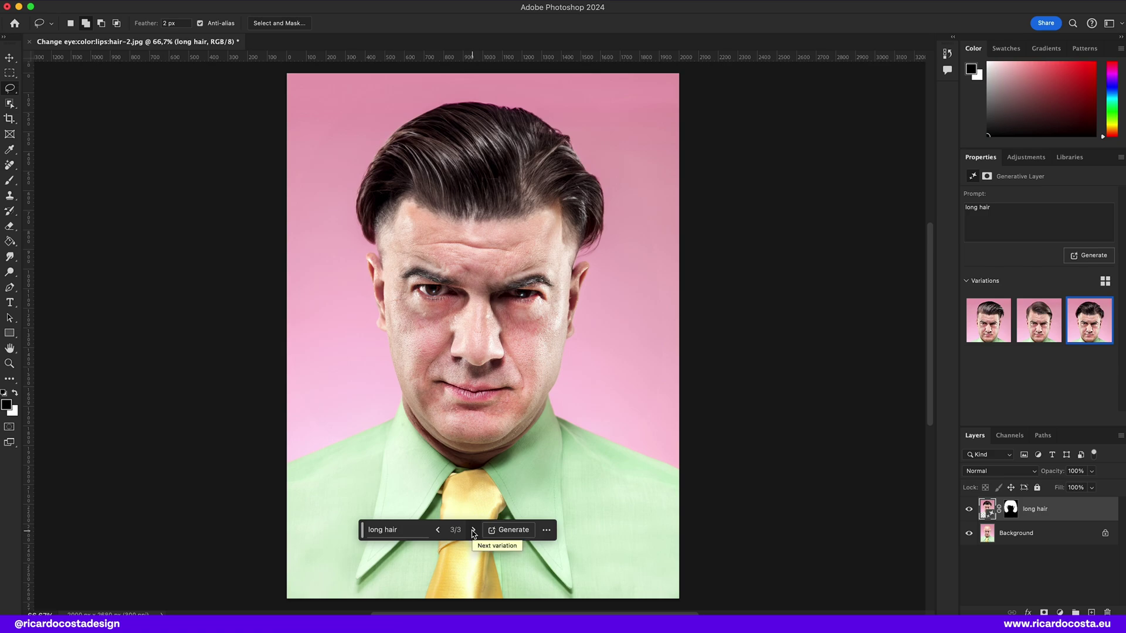
pyautogui.click(473, 530)
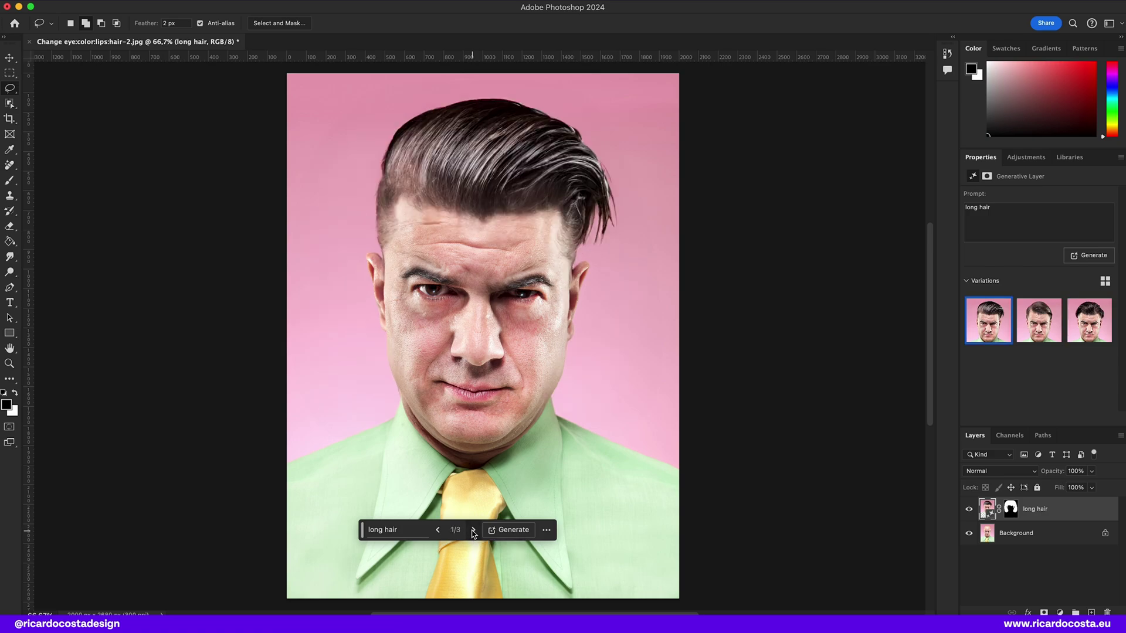
pyautogui.moveTo(574, 263); pyautogui.dragTo(452, 269)
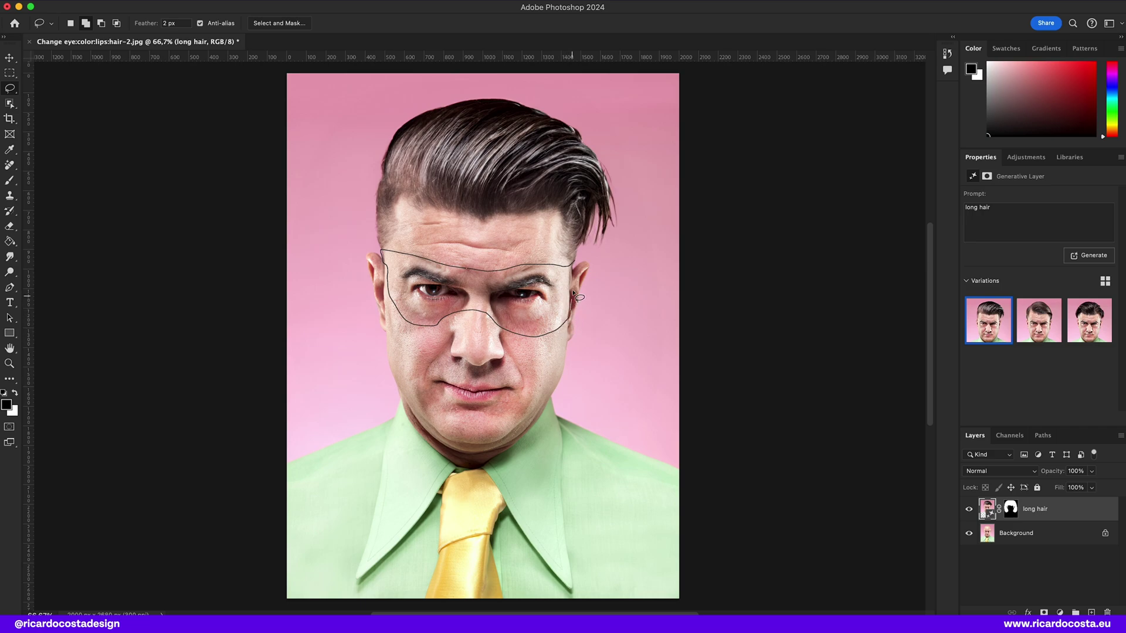
# Step: Close the lasso around the eyes and generate a 'sunglasses' fill
pyautogui.moveTo(573, 292); pyautogui.dragTo(575, 262)
pyautogui.click(410, 529)
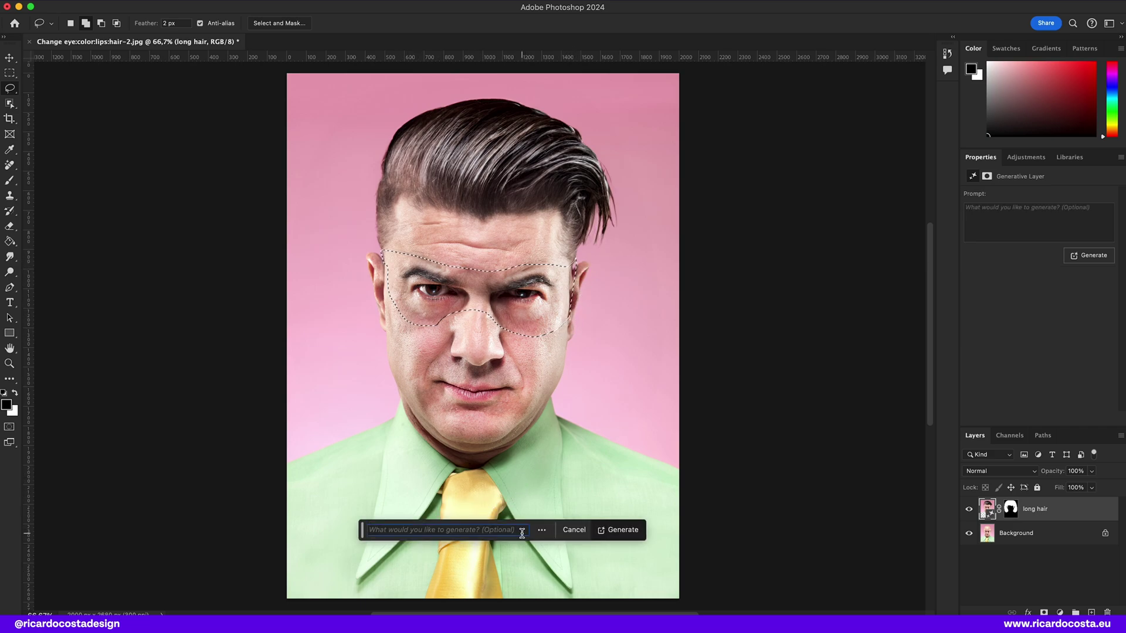
pyautogui.write('sunglasses')
pyautogui.press('Return')
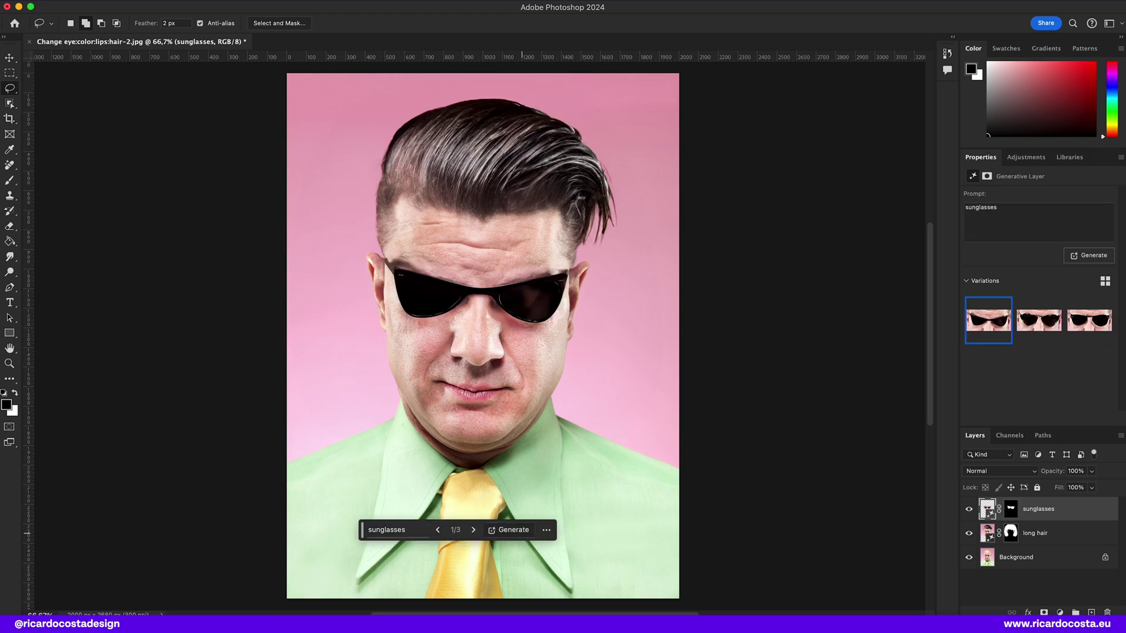
# Step: Cycle the sunglasses variations and settle on the heart-shaped pair, variation 2 of 3
pyautogui.click(475, 531)
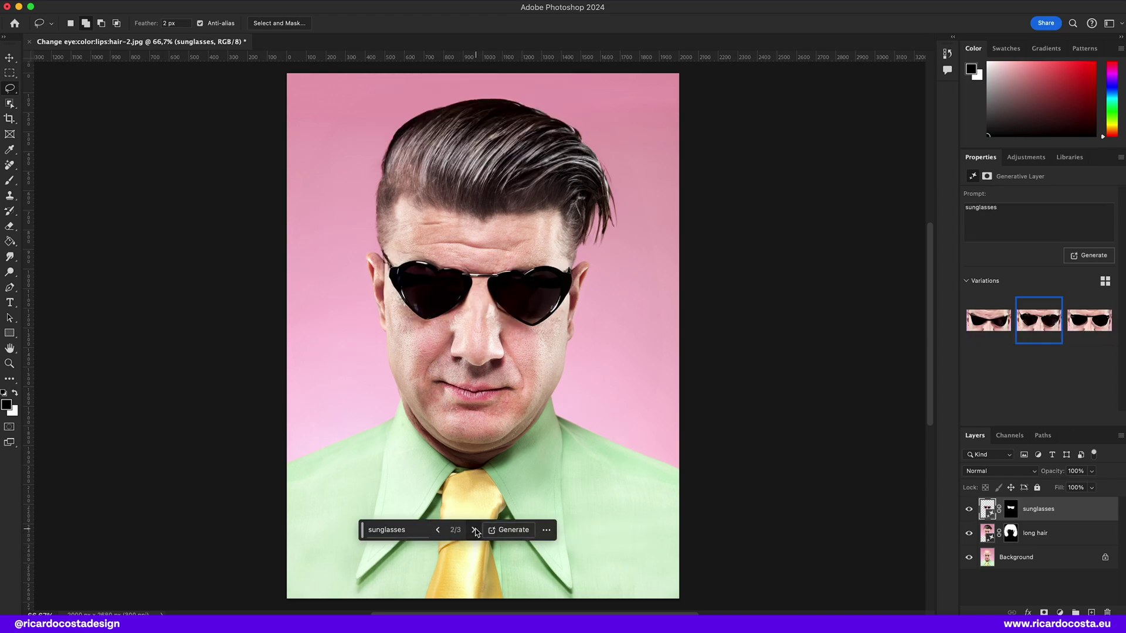
pyautogui.click(474, 530)
pyautogui.click(474, 531)
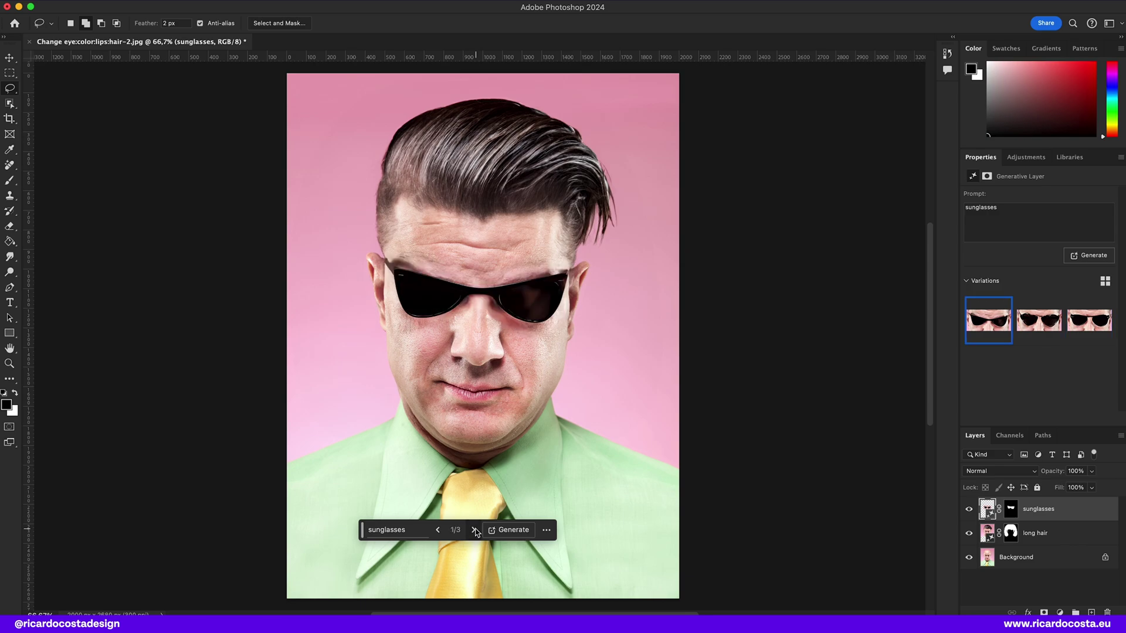
pyautogui.click(474, 531)
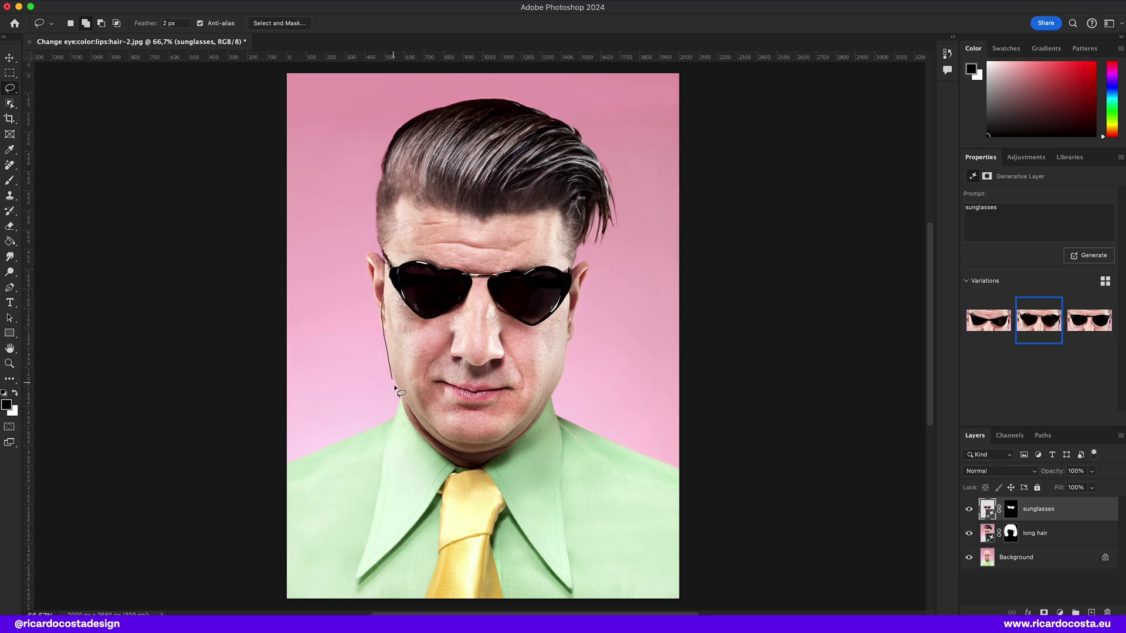
# Step: Lasso the jaw, chin and upper lip and generate a 'dark beard' fill
pyautogui.moveTo(428, 439)
pyautogui.mouseDown()
pyautogui.moveTo(469, 466)
pyautogui.moveTo(515, 448)
pyautogui.moveTo(561, 388)
pyautogui.moveTo(569, 340)
pyautogui.mouseUp()
pyautogui.moveTo(507, 361)
pyautogui.mouseDown()
pyautogui.moveTo(447, 355)
pyautogui.moveTo(386, 299)
pyautogui.mouseUp()
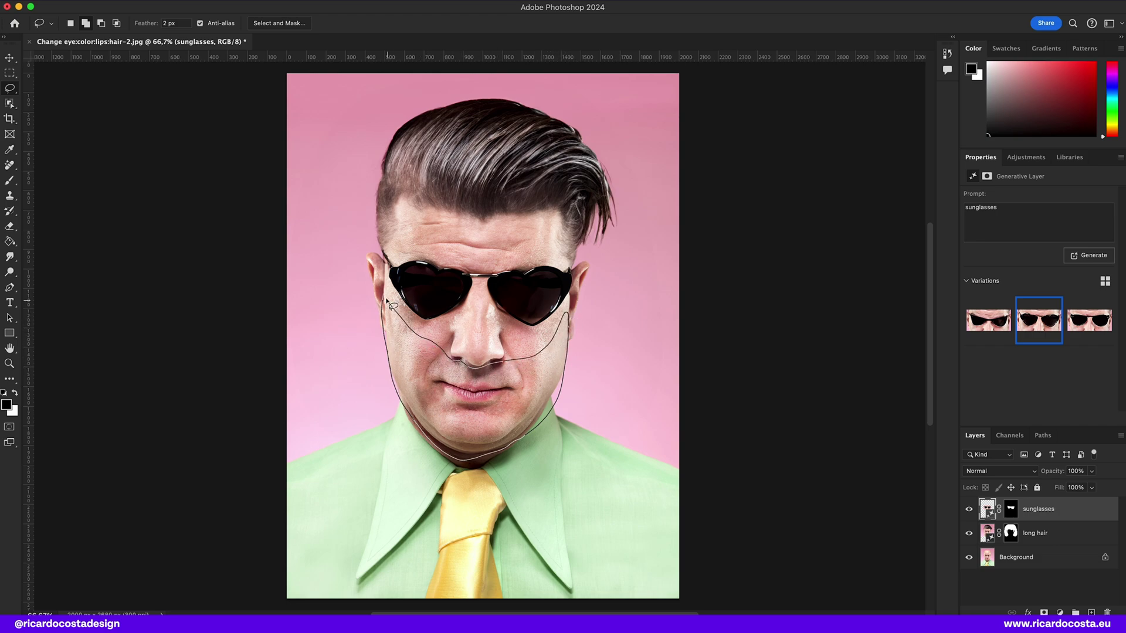
pyautogui.moveTo(441, 383)
pyautogui.mouseDown()
pyautogui.moveTo(509, 390)
pyautogui.moveTo(490, 402)
pyautogui.moveTo(437, 382)
pyautogui.mouseUp()
pyautogui.click(404, 530)
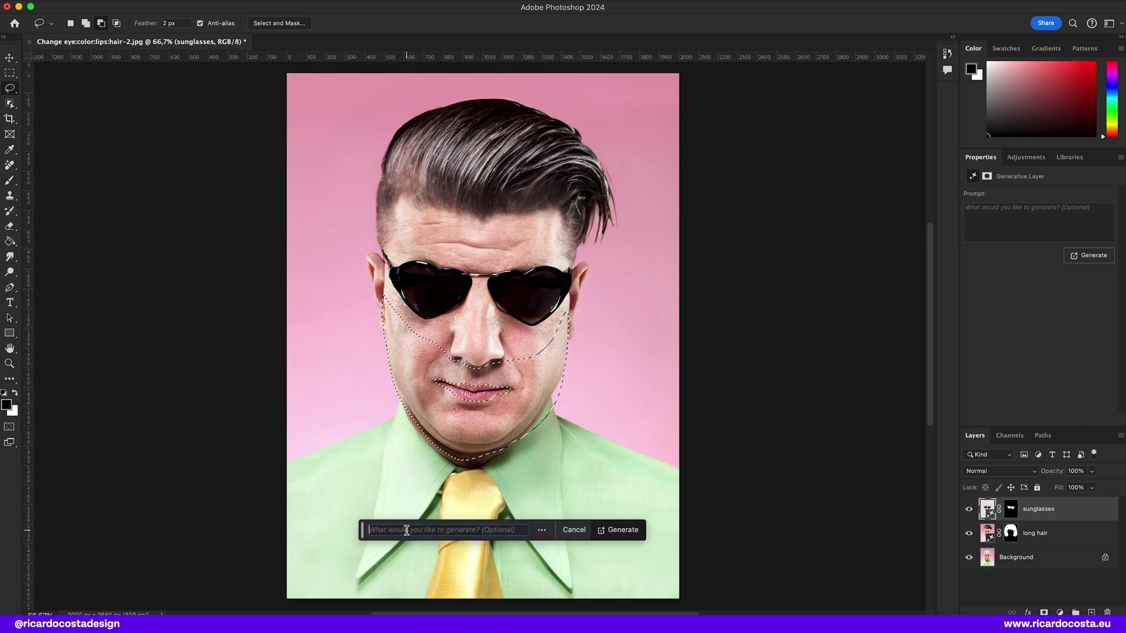
pyautogui.write('dark beard')
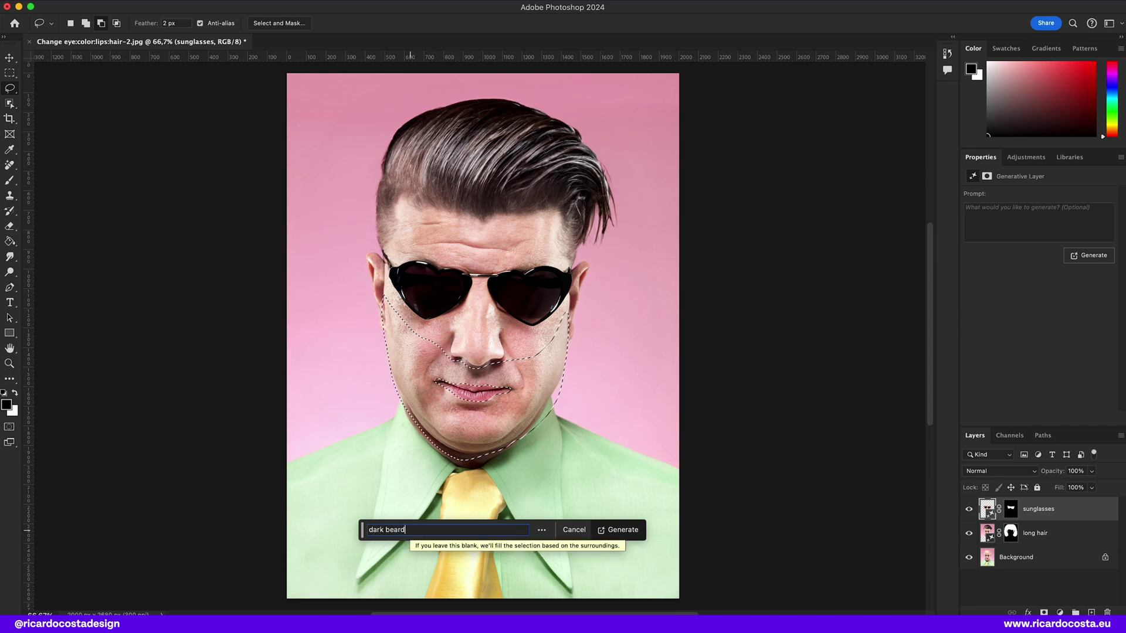
pyautogui.press('Return')
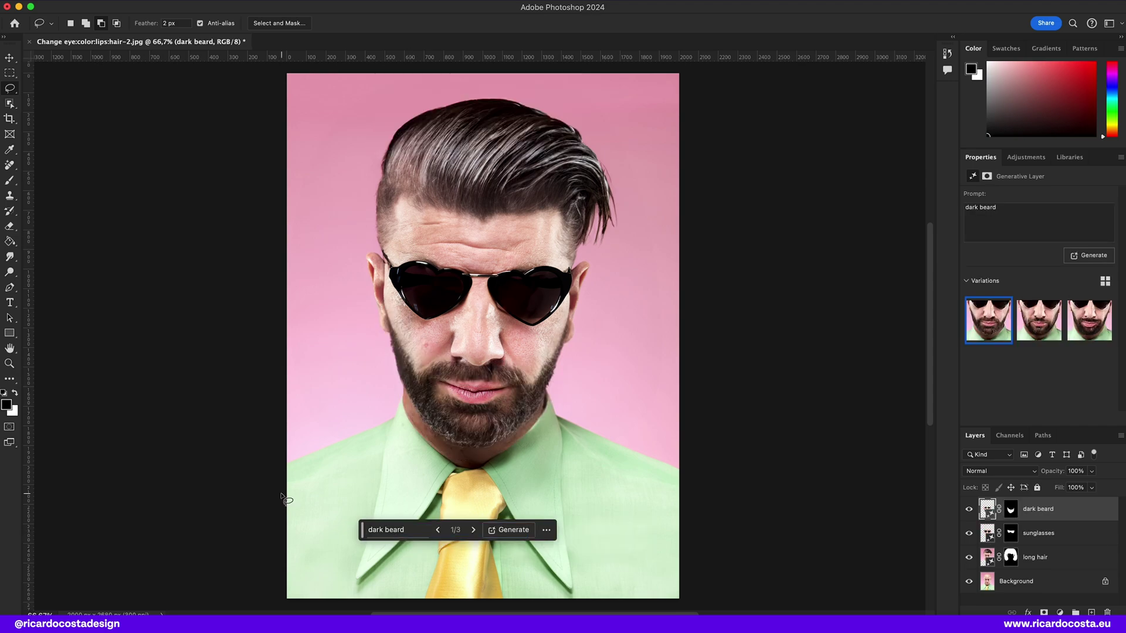
# Step: Compare the beard variations and return to the second one
pyautogui.click(473, 530)
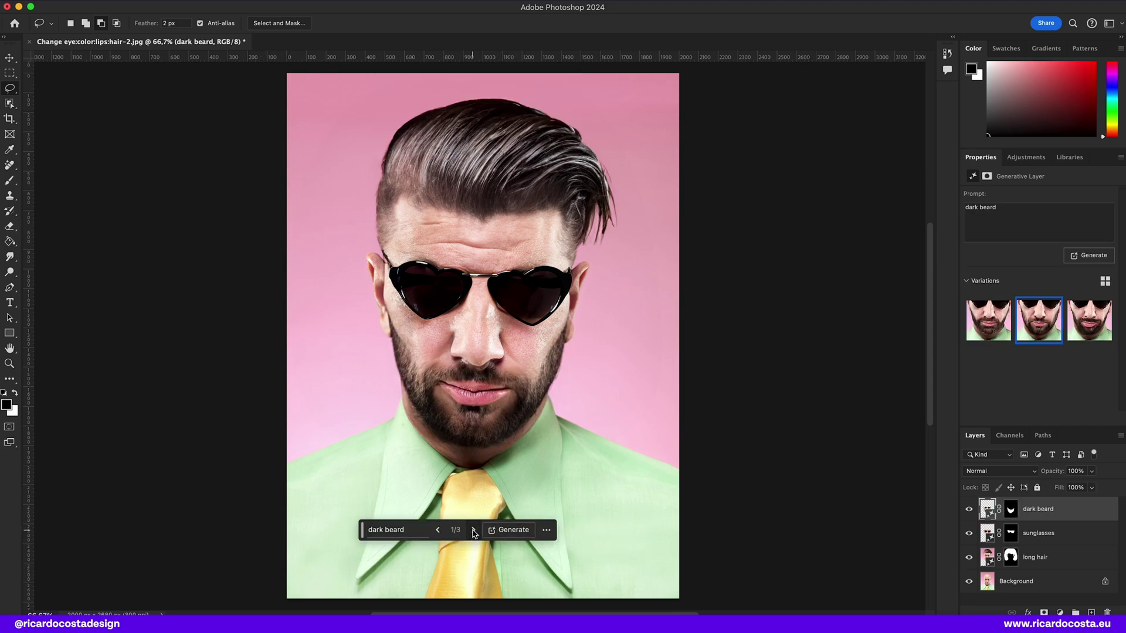
pyautogui.click(473, 530)
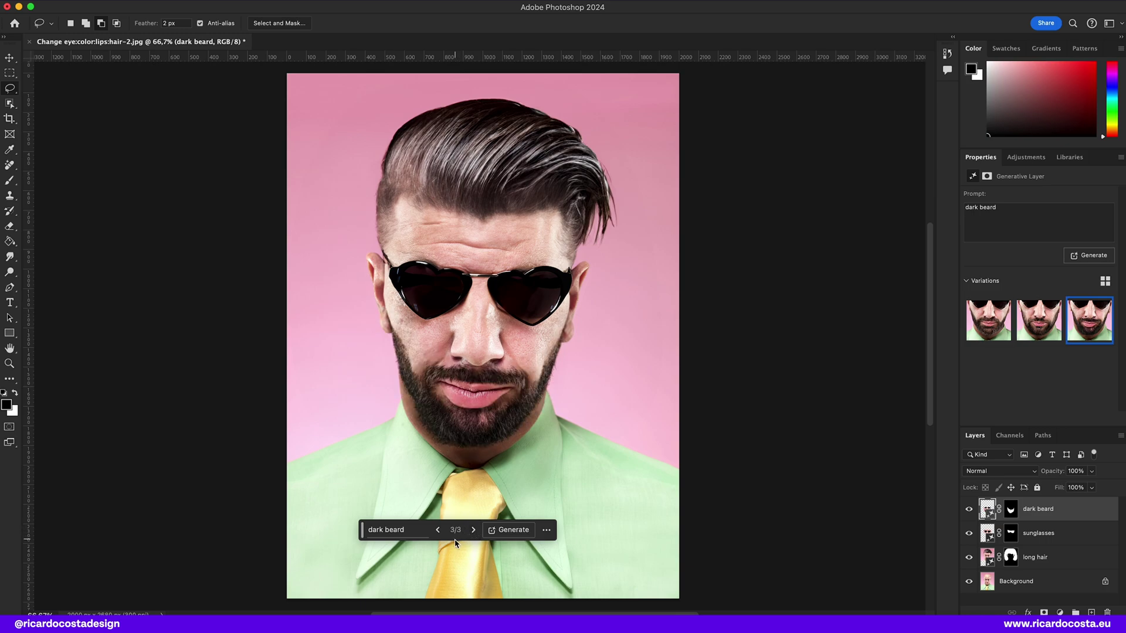
pyautogui.click(437, 530)
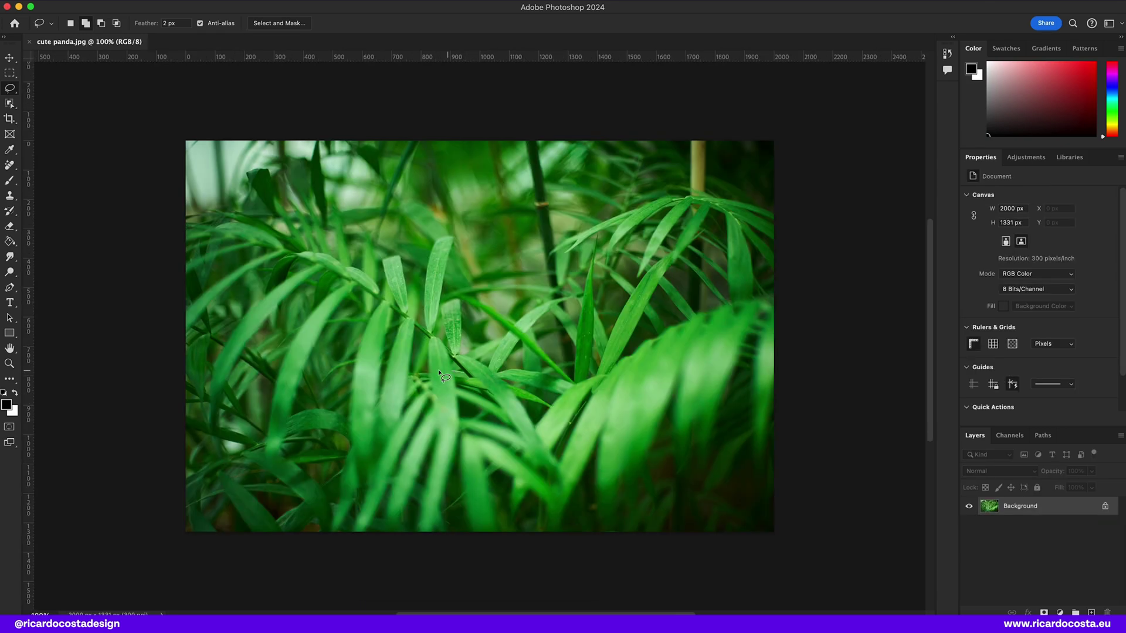
# Step: Lasso a patch of leaves and generate 'cute panda', cycling through the variations back to the first
pyautogui.moveTo(464, 371)
pyautogui.mouseDown()
pyautogui.moveTo(369, 360)
pyautogui.moveTo(344, 339)
pyautogui.moveTo(333, 292)
pyautogui.moveTo(339, 237)
pyautogui.moveTo(369, 200)
pyautogui.moveTo(412, 175)
pyautogui.moveTo(510, 162)
pyautogui.moveTo(583, 171)
pyautogui.moveTo(645, 214)
pyautogui.moveTo(664, 291)
pyautogui.moveTo(636, 339)
pyautogui.moveTo(541, 434)
pyautogui.moveTo(512, 442)
pyautogui.moveTo(481, 428)
pyautogui.moveTo(462, 373)
pyautogui.mouseUp()
pyautogui.click(399, 587)
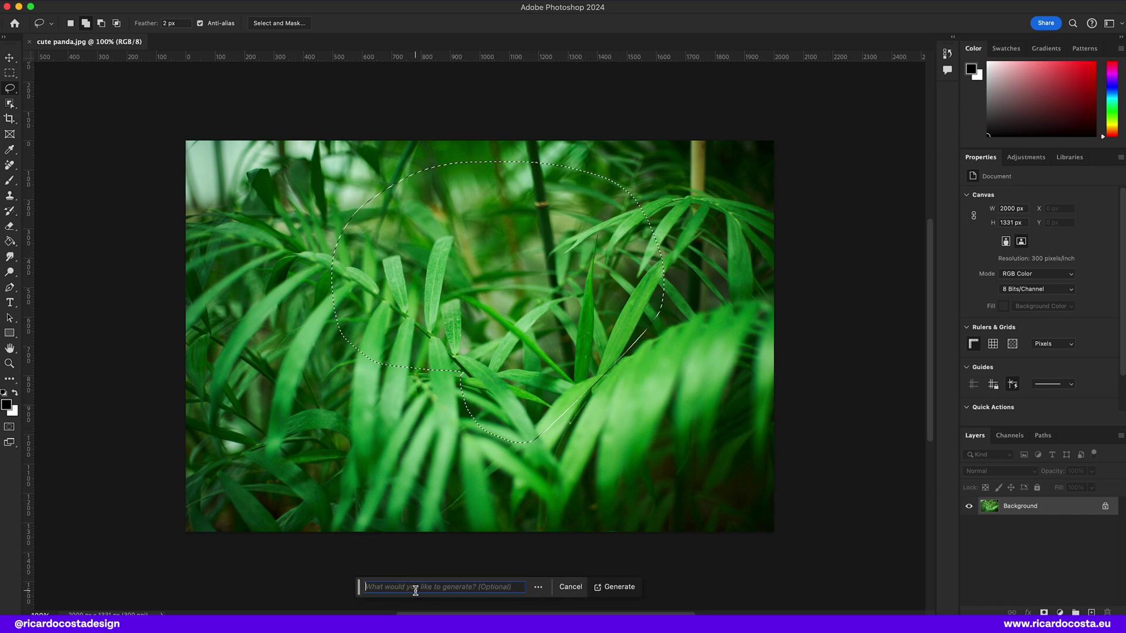
pyautogui.write('cute panda')
pyautogui.press('Return')
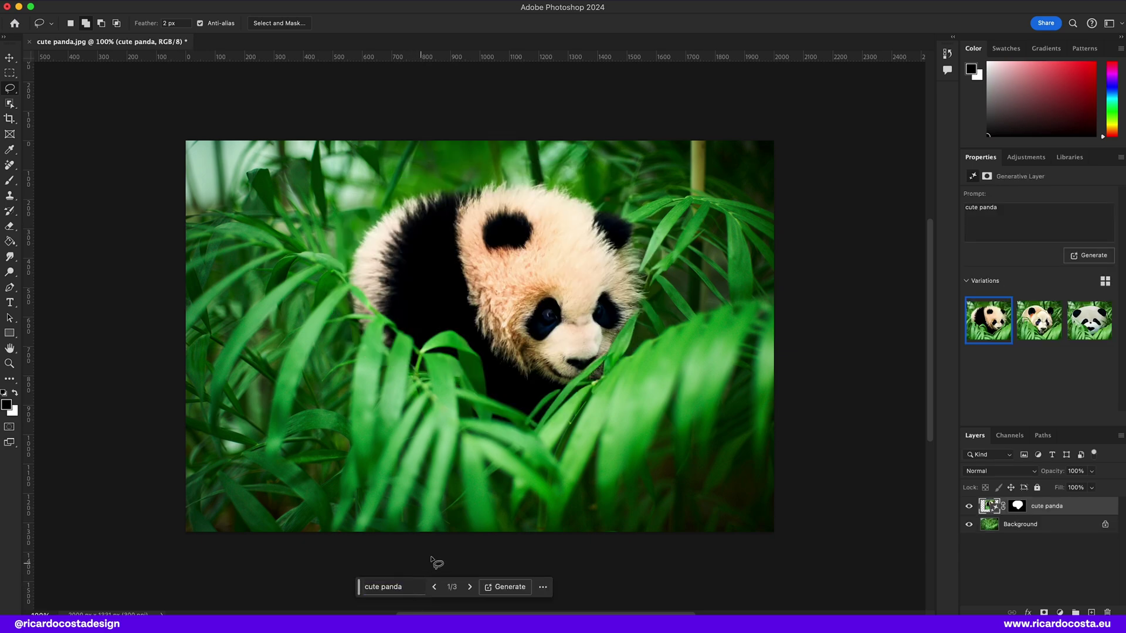
pyautogui.click(472, 587)
pyautogui.click(472, 587)
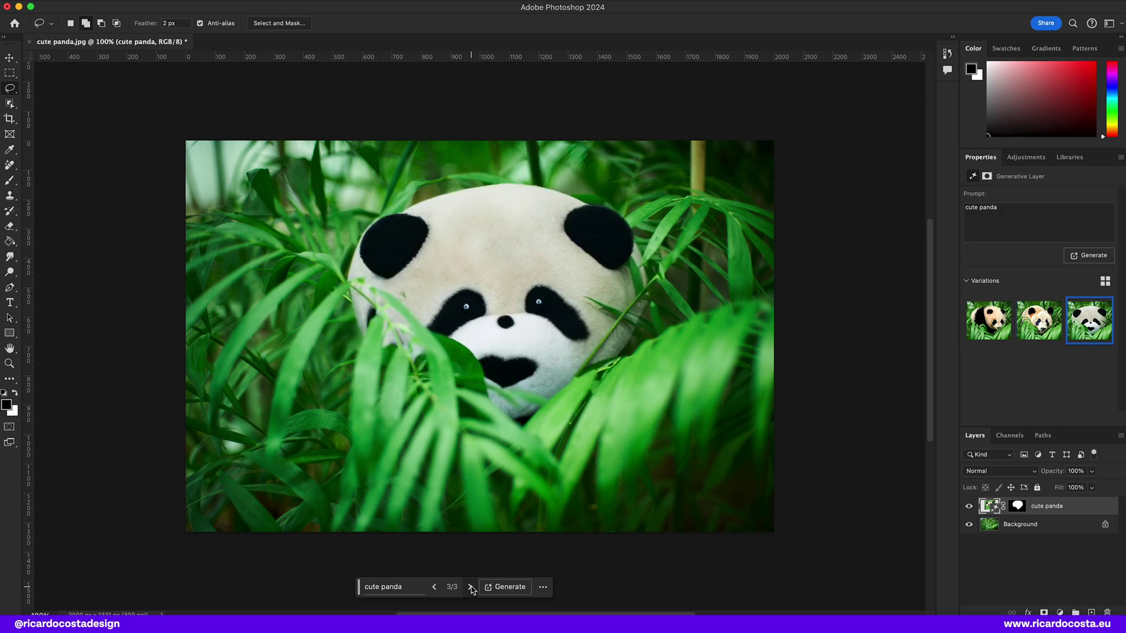
pyautogui.click(471, 586)
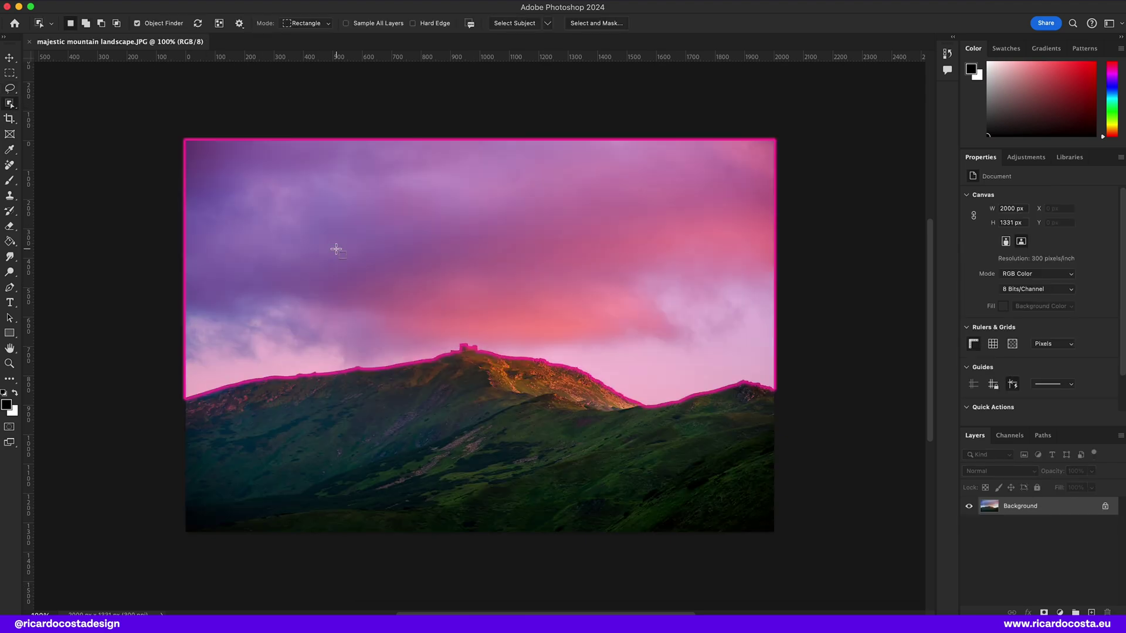
# Step: Select the sky above the mountain and generate 'sky', settling on the clear blue sky variation
pyautogui.click(336, 248)
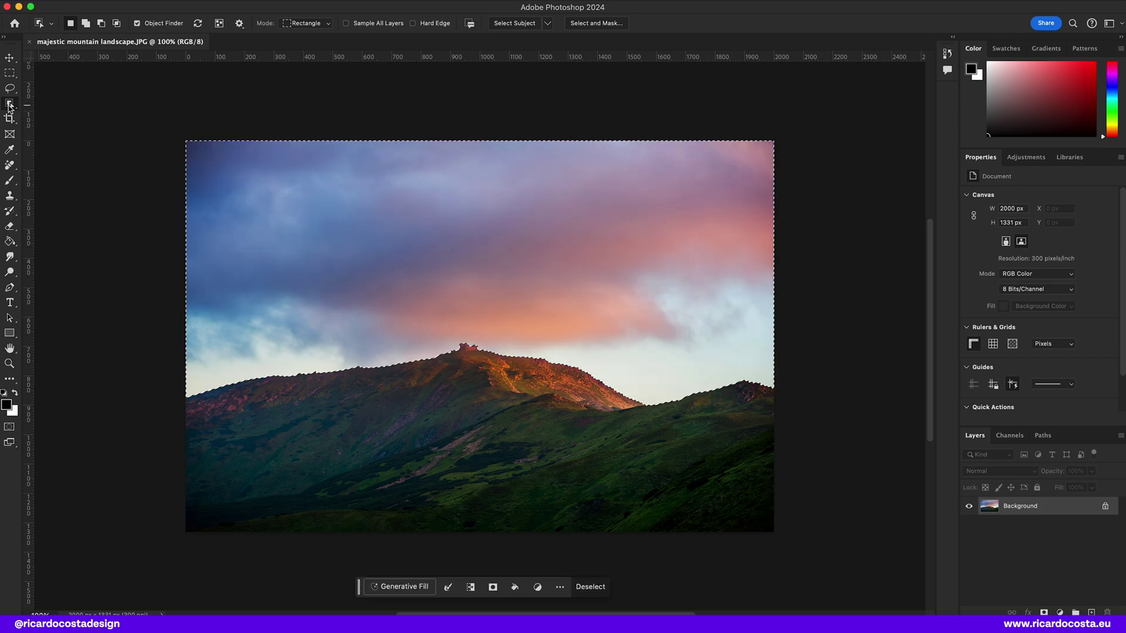
pyautogui.rightClick(8, 105)
pyautogui.click(70, 114)
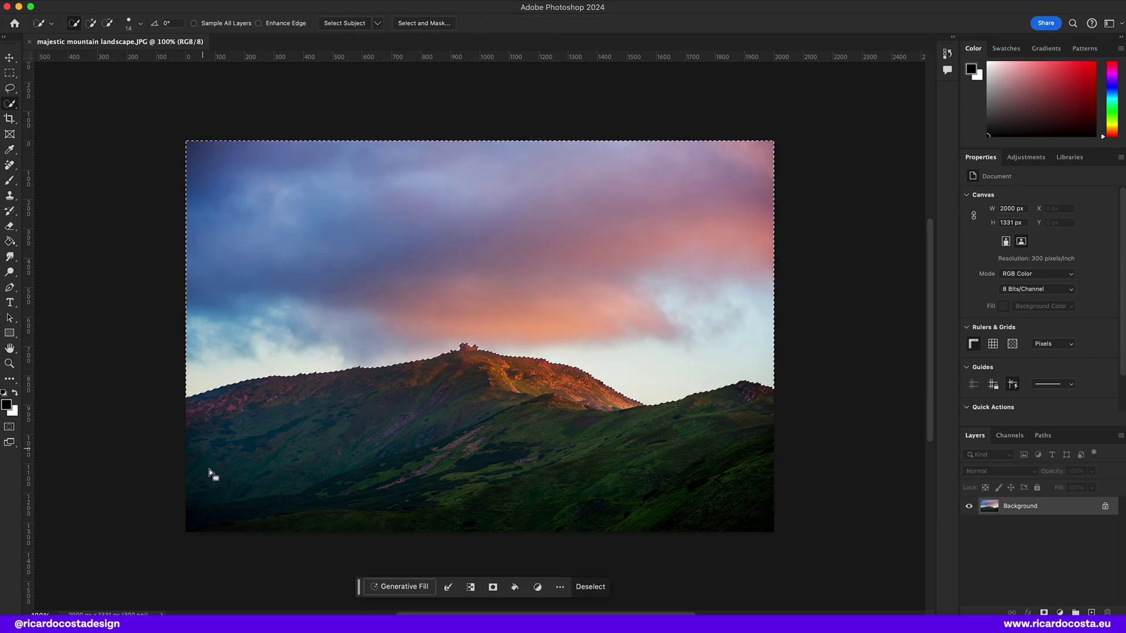
pyautogui.click(424, 587)
pyautogui.write('sky')
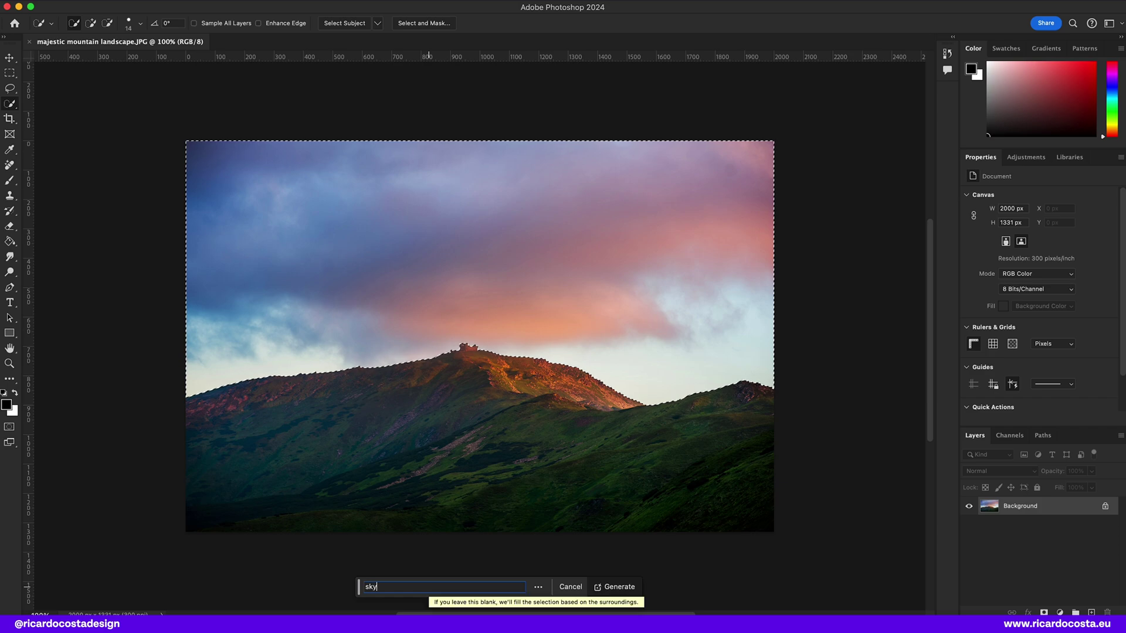
pyautogui.press('Return')
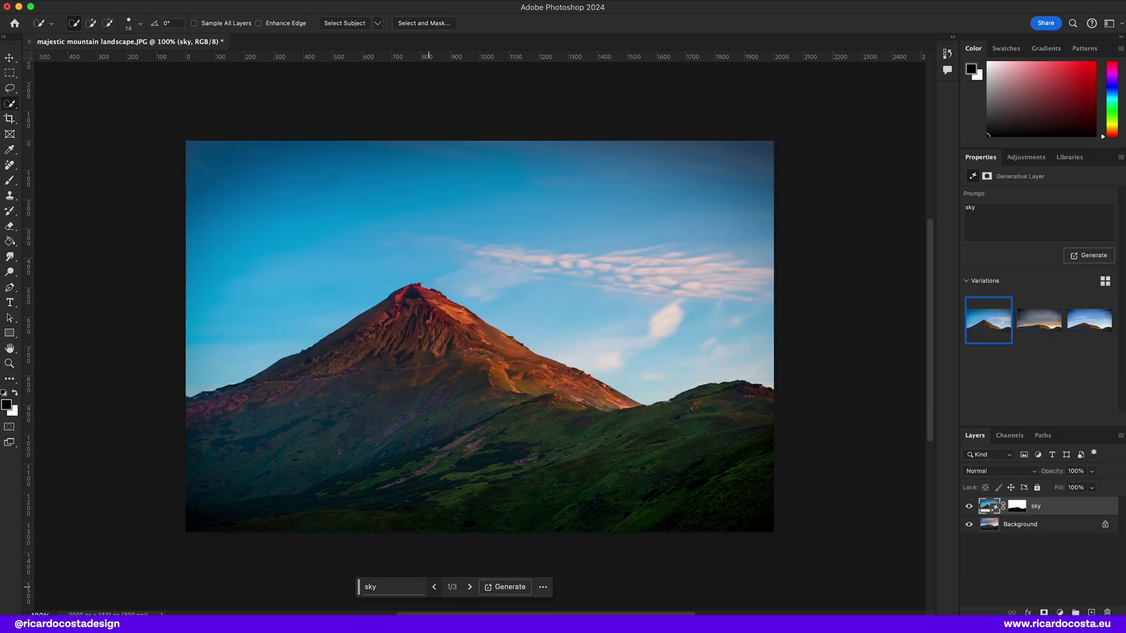
pyautogui.click(469, 588)
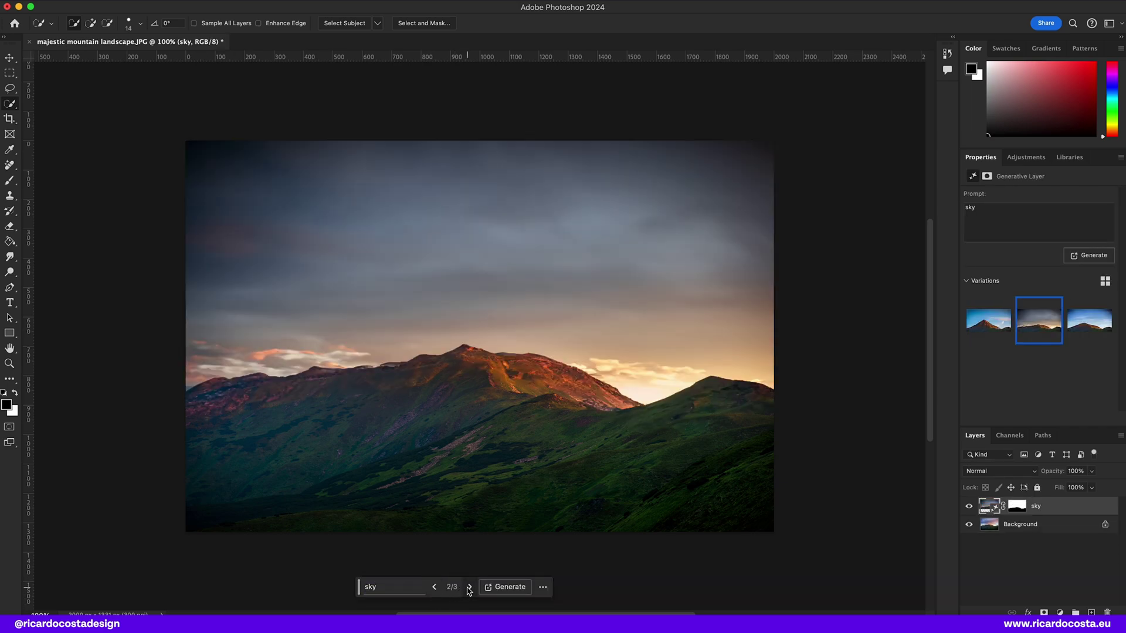
pyautogui.click(470, 588)
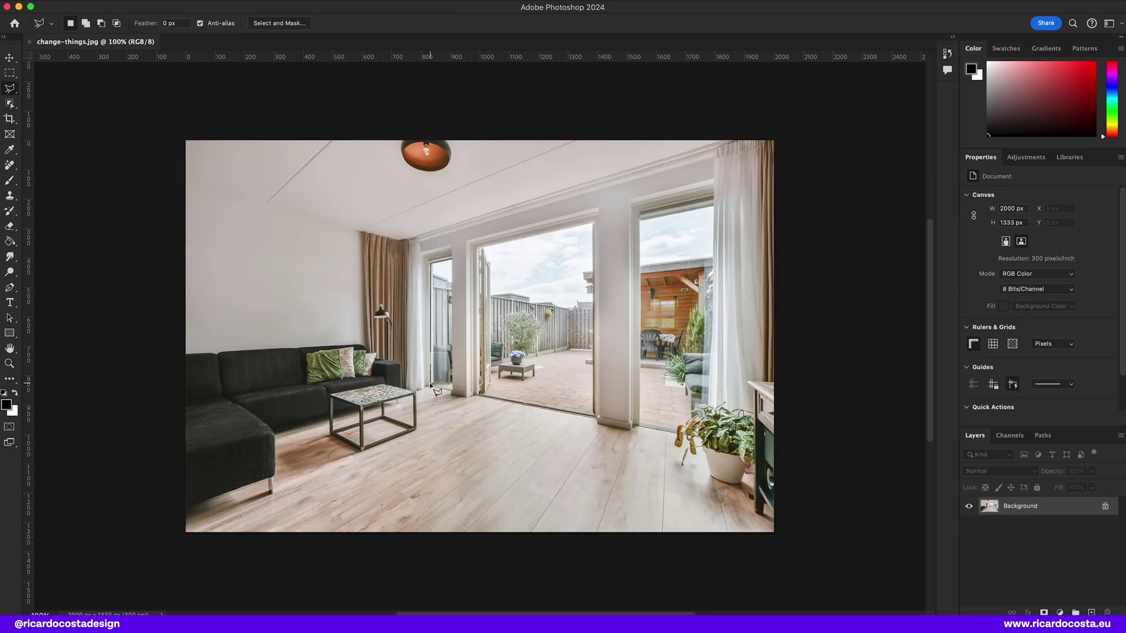
# Step: Outline the narrow left glass door and the open middle doorway with Polygonal Lasso points
pyautogui.click(485, 258)
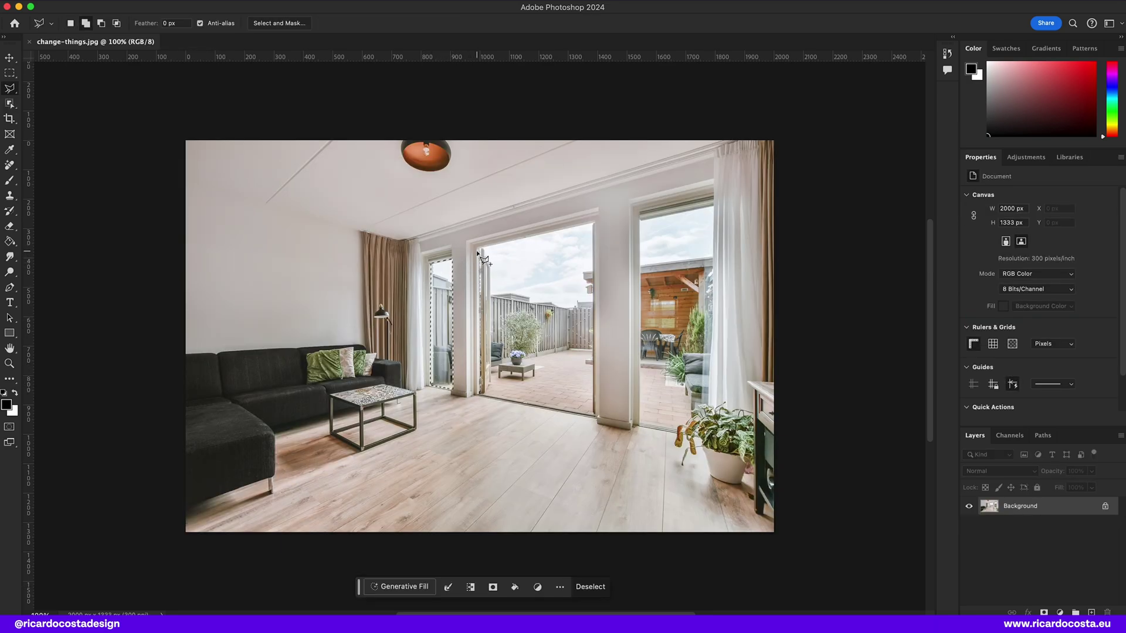
pyautogui.click(594, 225)
pyautogui.click(593, 415)
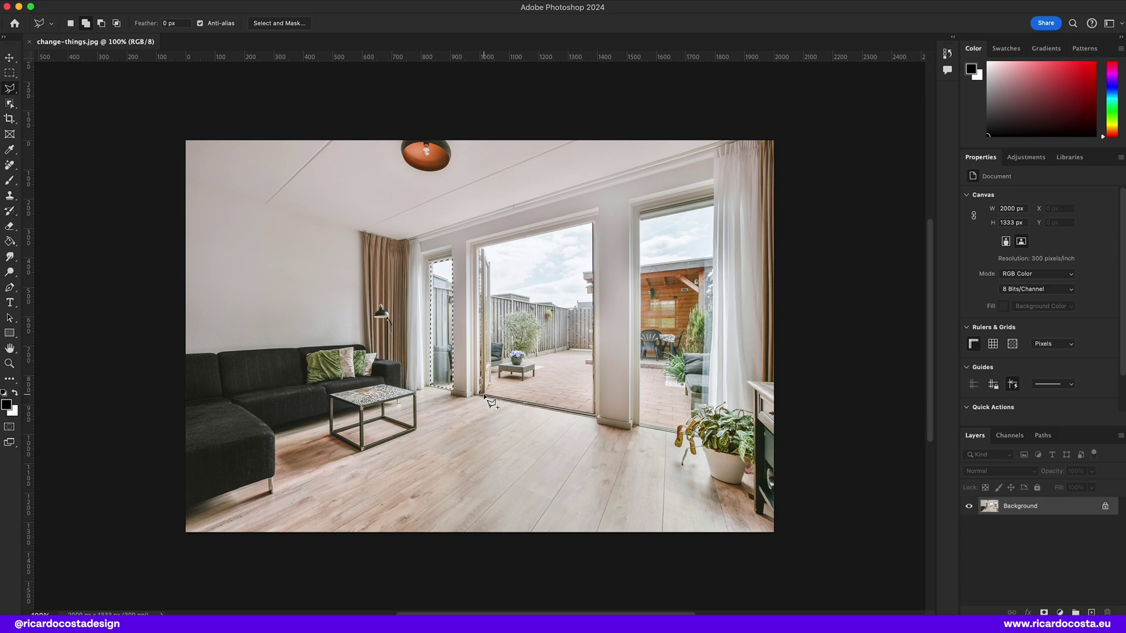
pyautogui.click(484, 393)
pyautogui.click(482, 248)
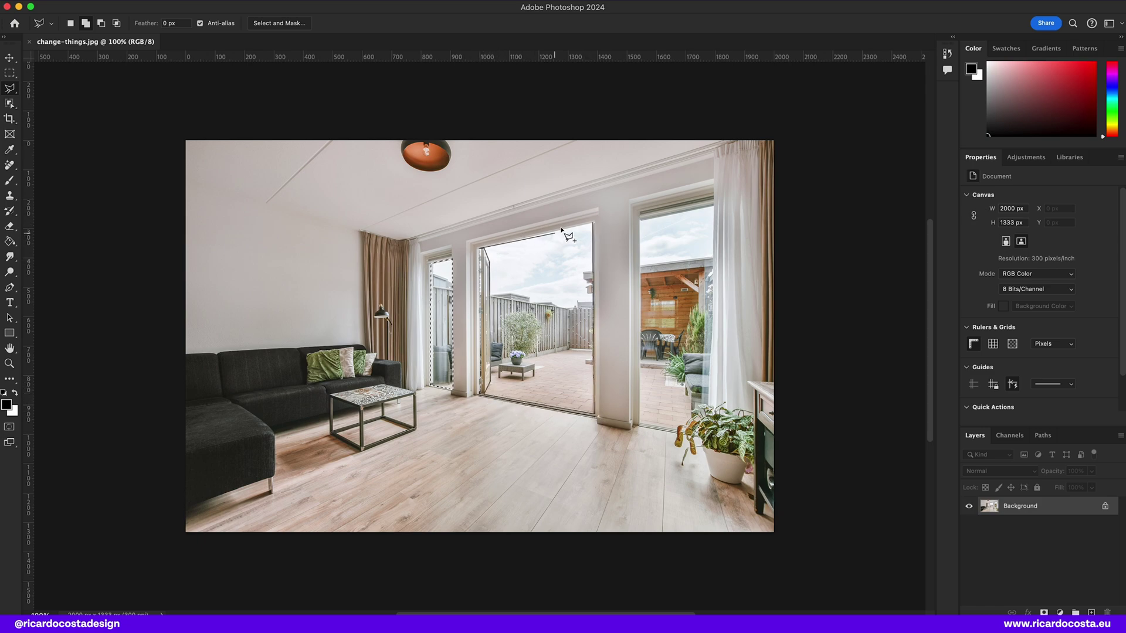